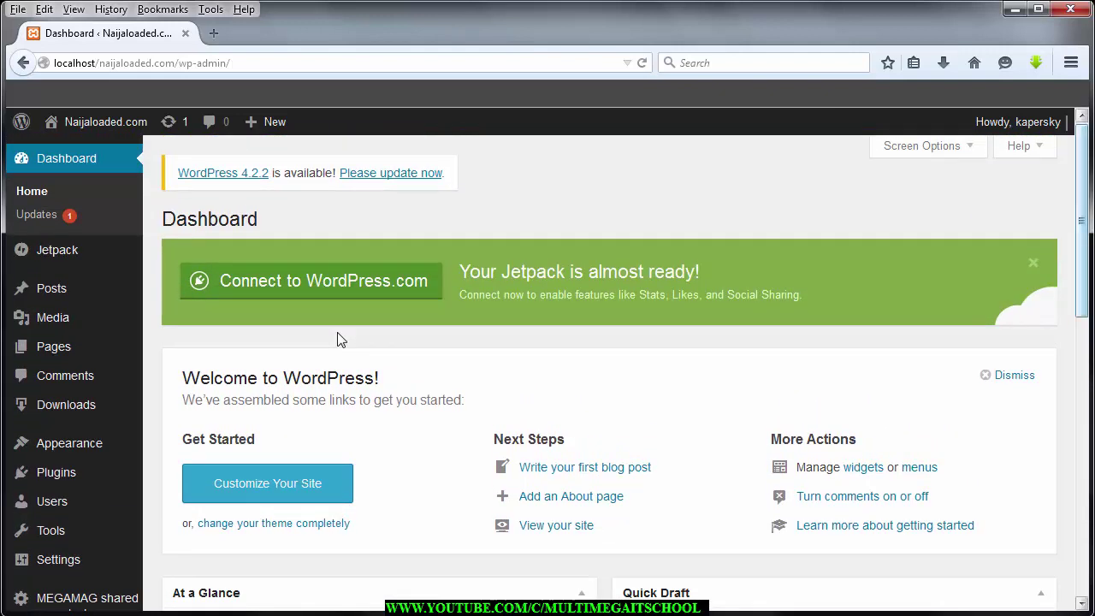
Step: Look over the dashboard from the welcome section to the Activity, Comments and Popular Downloads widgets
{"action": "scroll", "coordinate": [337, 339], "scroll_direction": "down", "scroll_amount": 5}
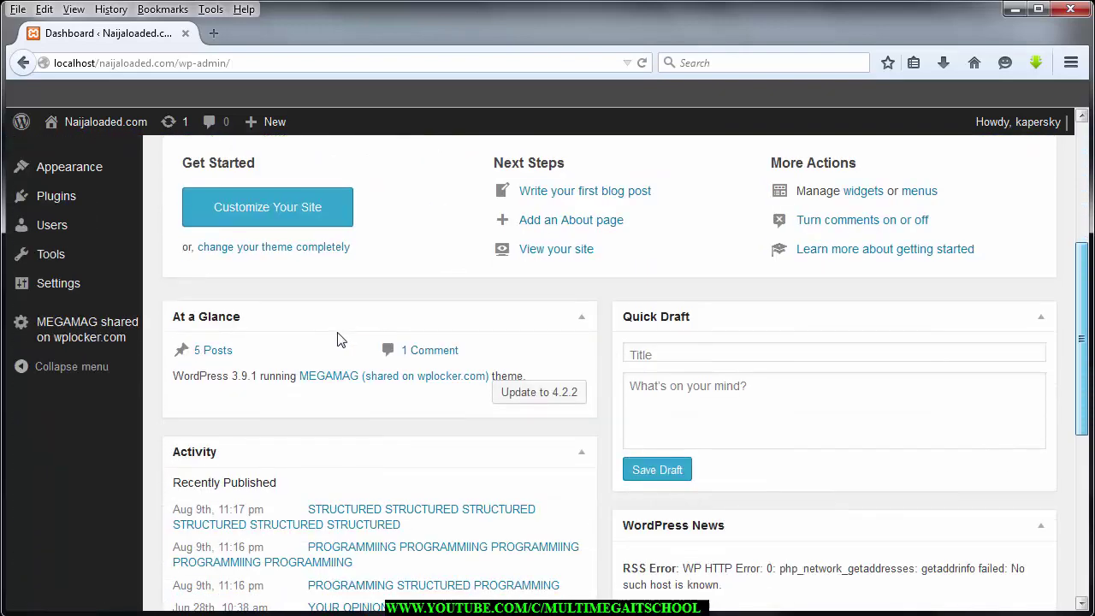
{"action": "scroll", "coordinate": [337, 339], "scroll_direction": "down", "scroll_amount": 5}
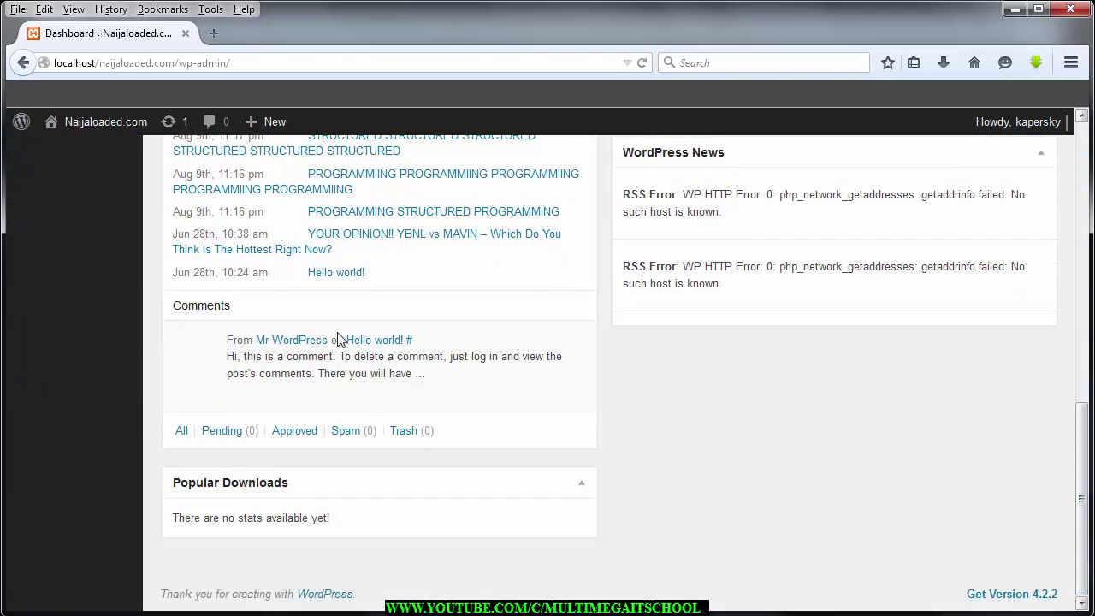
{"action": "key", "text": "super"}
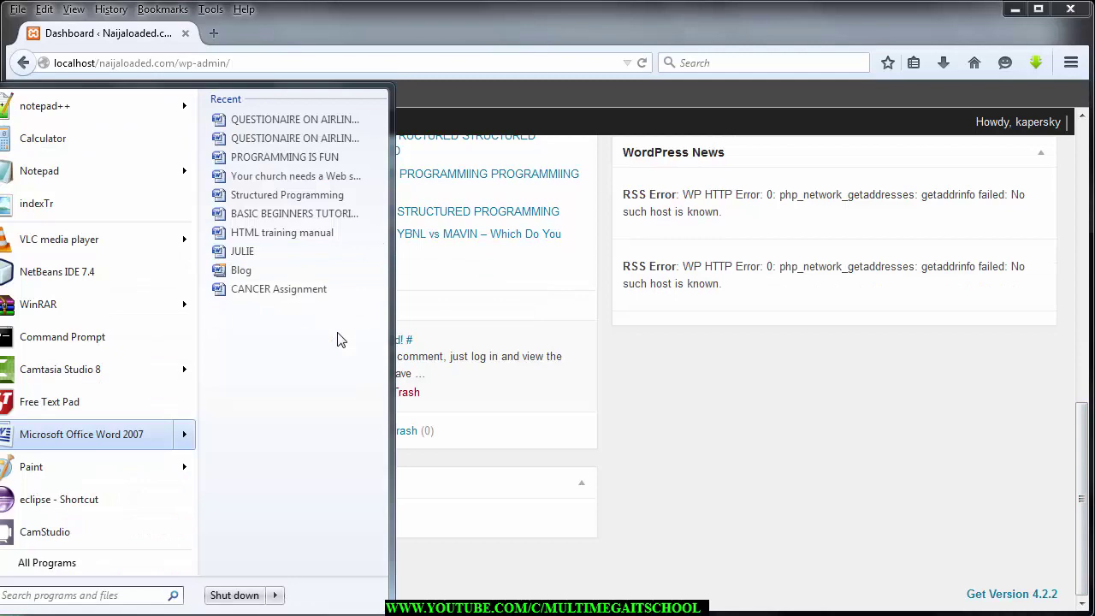
{"action": "key", "text": "Escape"}
{"action": "scroll", "coordinate": [337, 340], "scroll_direction": "up", "scroll_amount": 5}
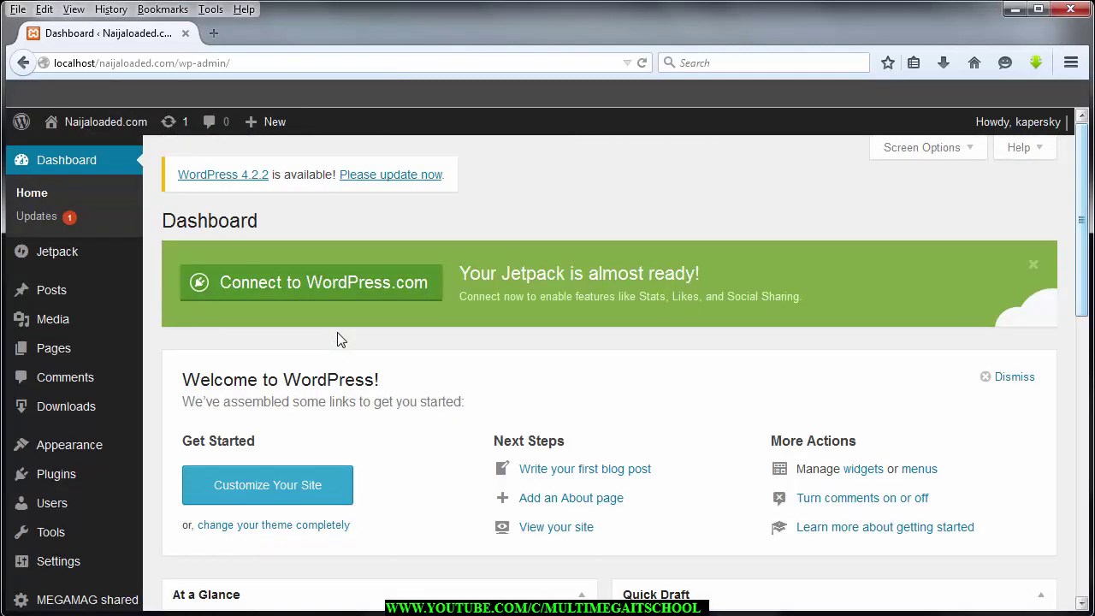
{"action": "scroll", "coordinate": [337, 340], "scroll_direction": "down", "scroll_amount": 6}
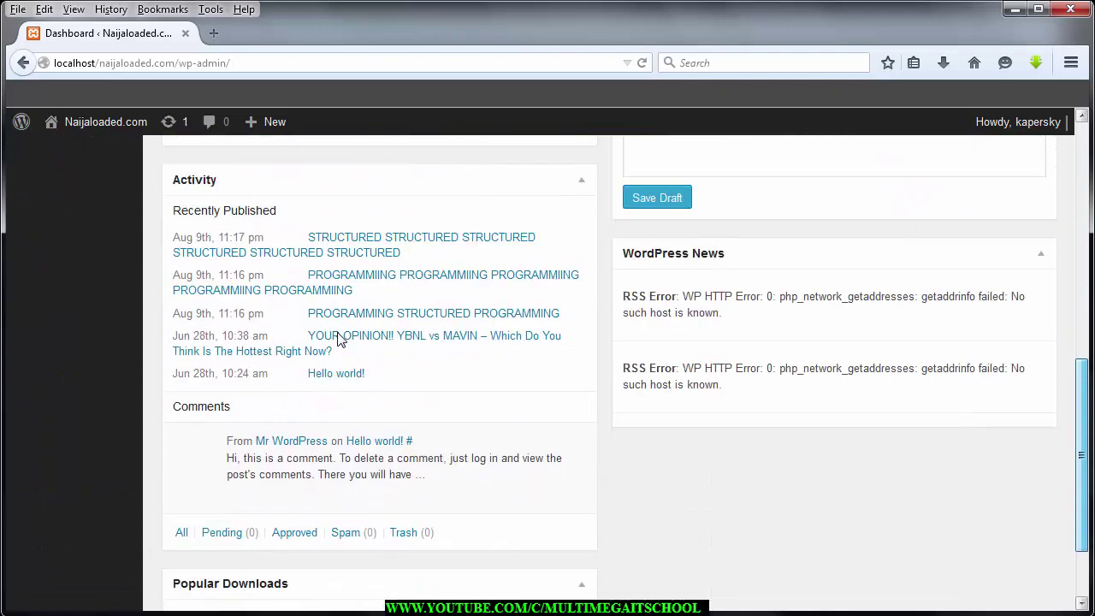
{"action": "scroll", "coordinate": [337, 339], "scroll_direction": "down", "scroll_amount": 2}
{"action": "scroll", "coordinate": [337, 340], "scroll_direction": "up", "scroll_amount": 8}
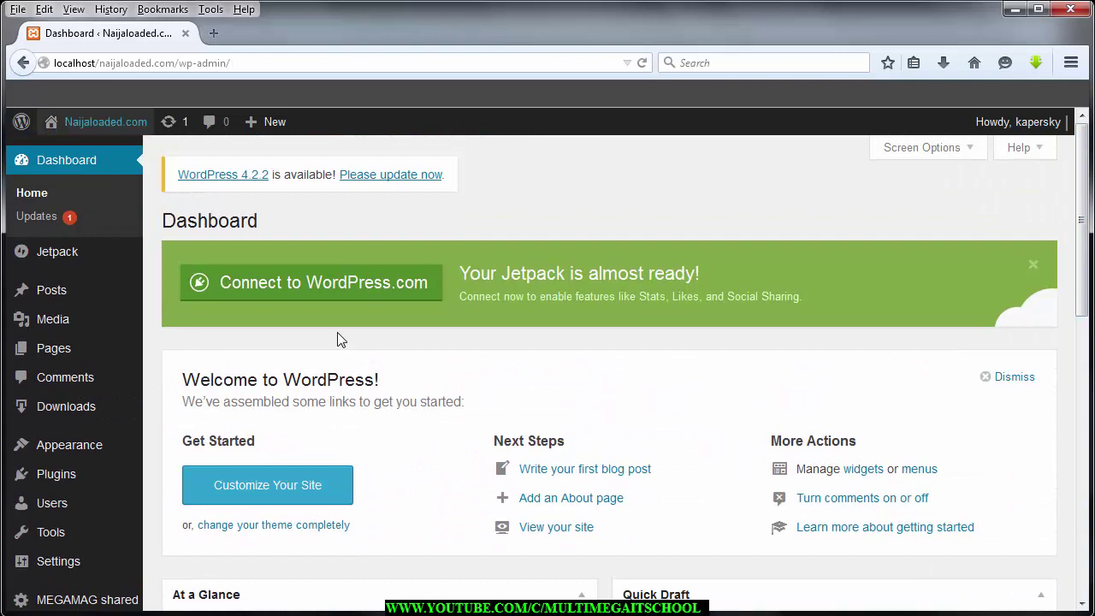
Step: Open the Naijaloaded.com site in a new tab and look over its home page down to the list of posts
{"action": "mouse_move", "coordinate": [96, 122]}
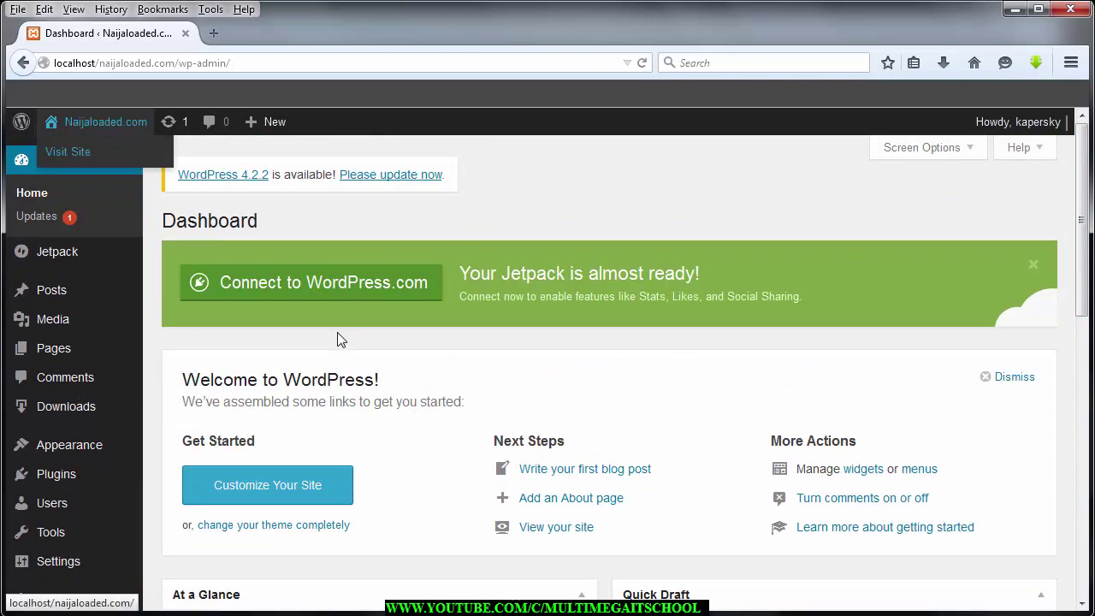
{"action": "right_click", "coordinate": [77, 153]}
{"action": "left_click", "coordinate": [157, 166]}
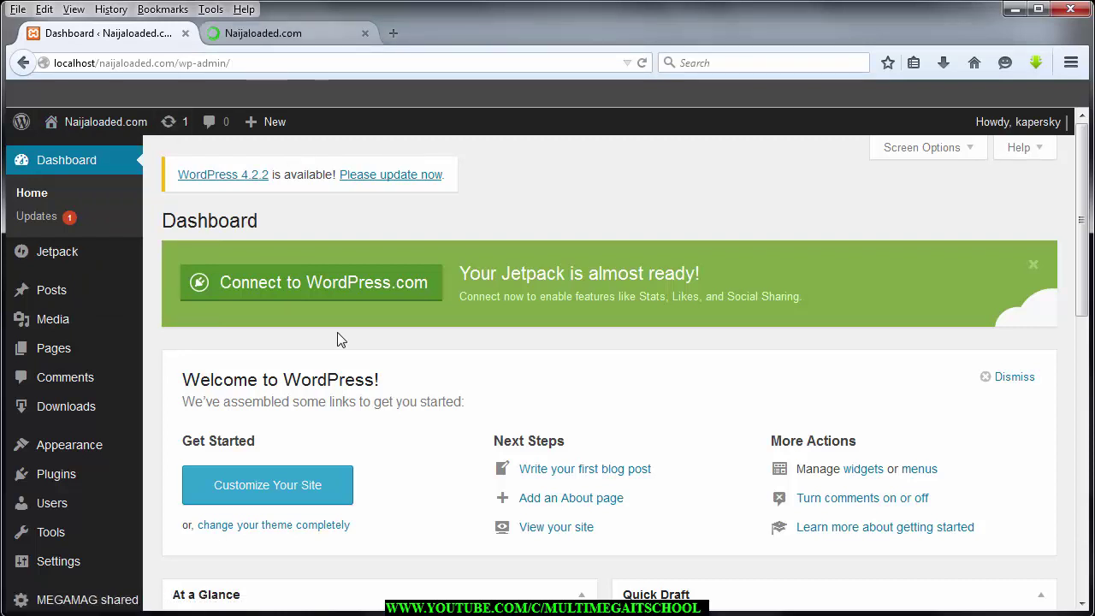
{"action": "key", "text": "ctrl+Tab"}
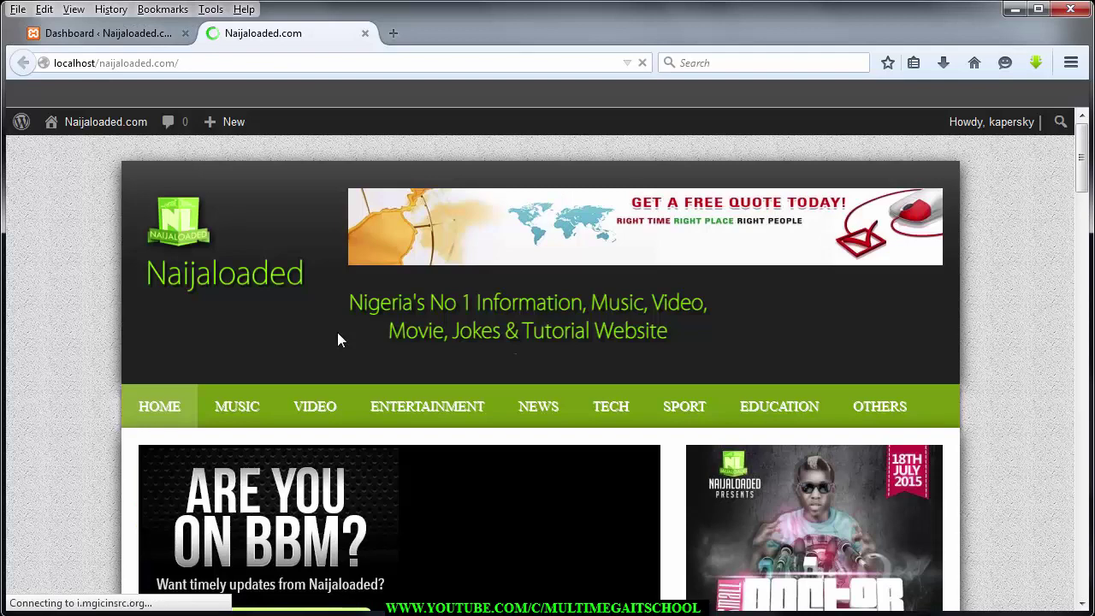
{"action": "scroll", "coordinate": [338, 340], "scroll_direction": "down", "scroll_amount": 5}
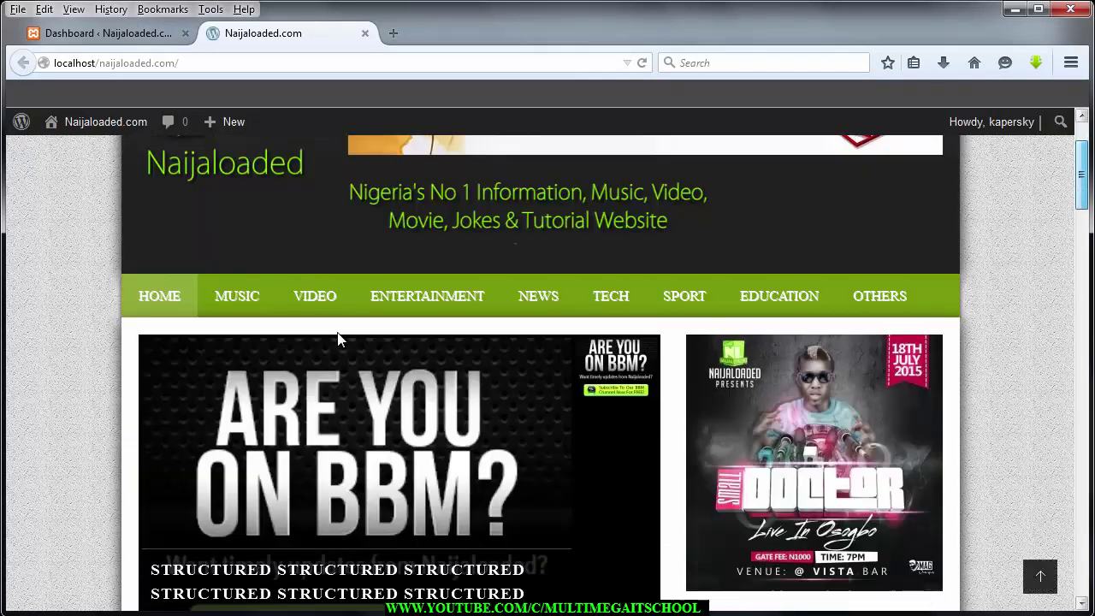
{"action": "scroll", "coordinate": [337, 340], "scroll_direction": "down", "scroll_amount": 3}
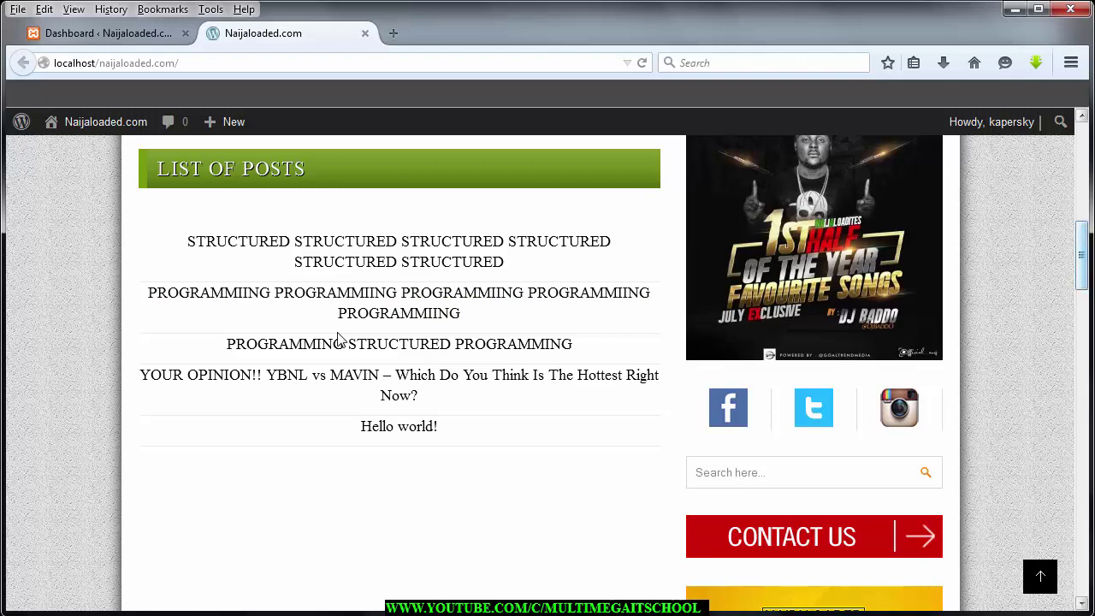
{"action": "scroll", "coordinate": [337, 338], "scroll_direction": "up", "scroll_amount": 7}
{"action": "scroll", "coordinate": [337, 338], "scroll_direction": "down", "scroll_amount": 7}
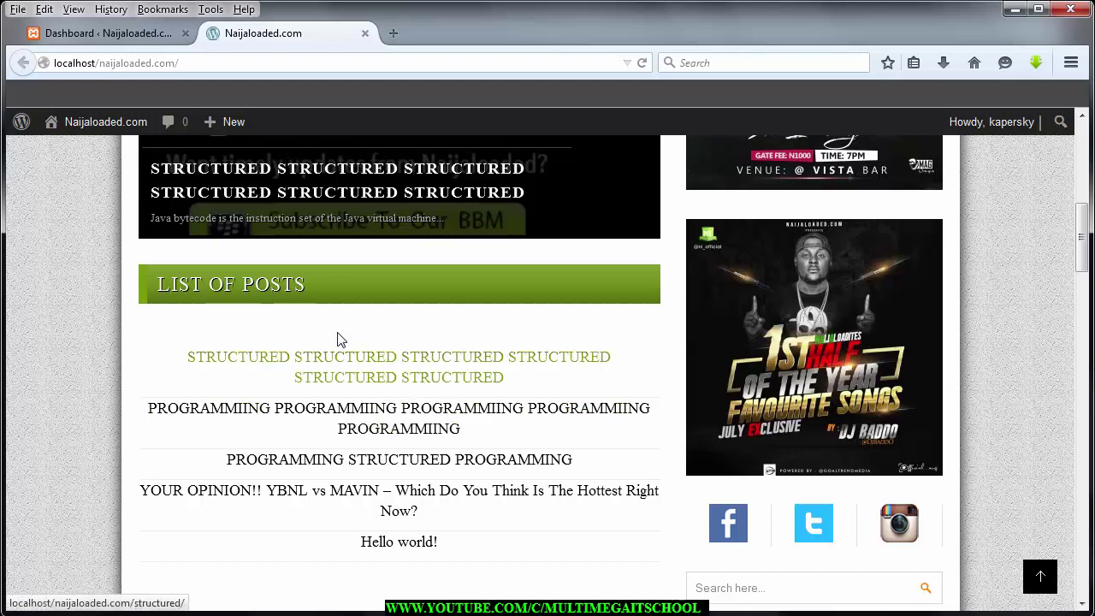
Step: Open the "STRUCTURED STRUCTURED" post from the list of posts and examine its image, body text and related posts
{"action": "left_click", "coordinate": [337, 339]}
{"action": "scroll", "coordinate": [1083, 227], "scroll_direction": "down", "scroll_amount": 4}
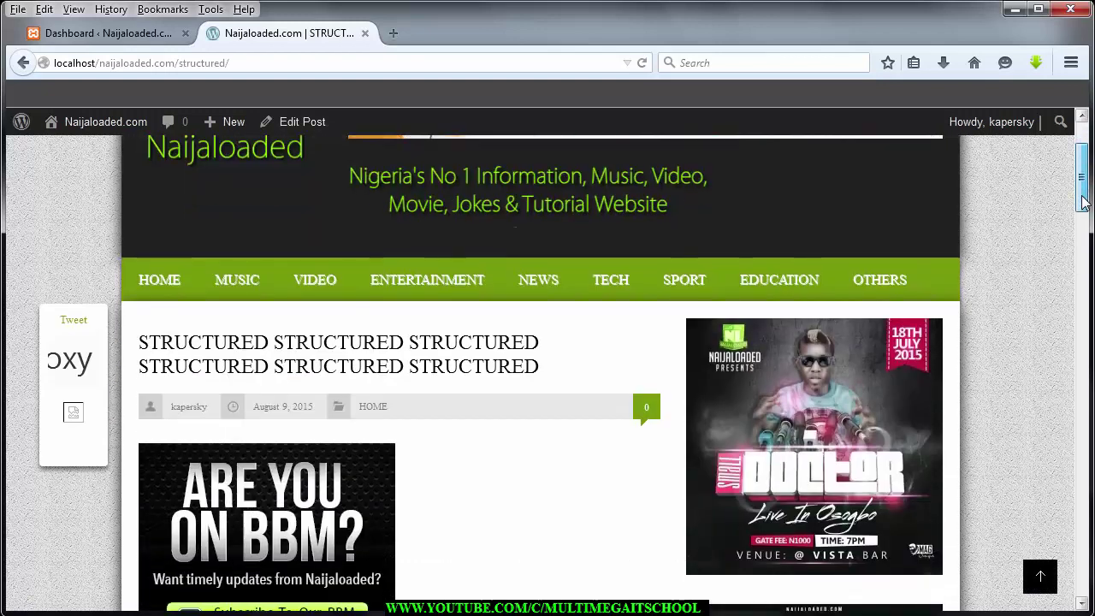
{"action": "scroll", "coordinate": [1083, 226], "scroll_direction": "down", "scroll_amount": 5}
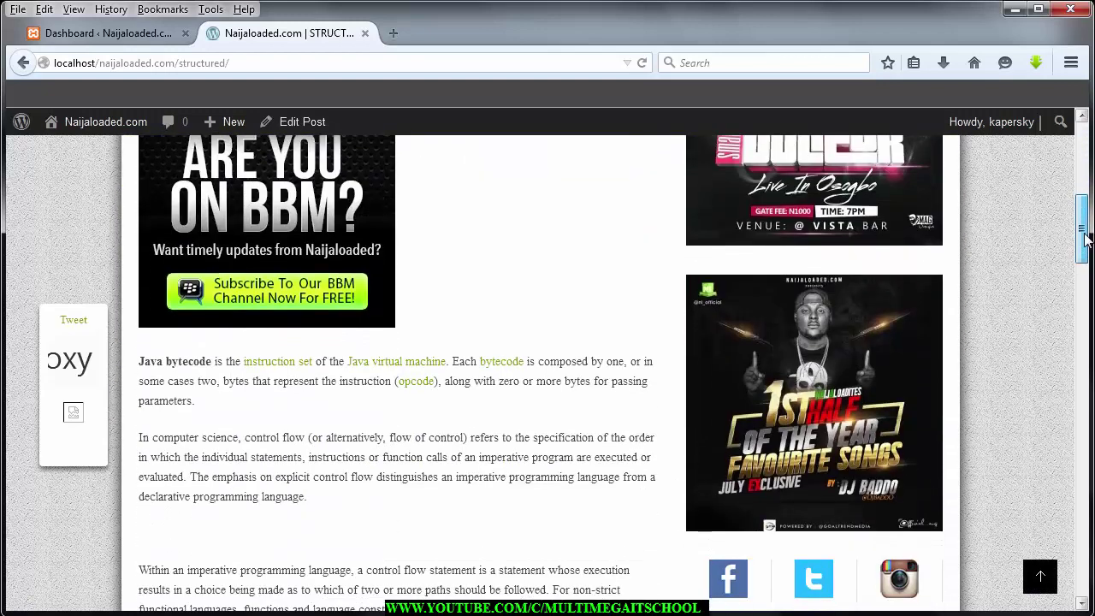
{"action": "left_click_drag", "start_coordinate": [1083, 239], "coordinate": [1083, 263]}
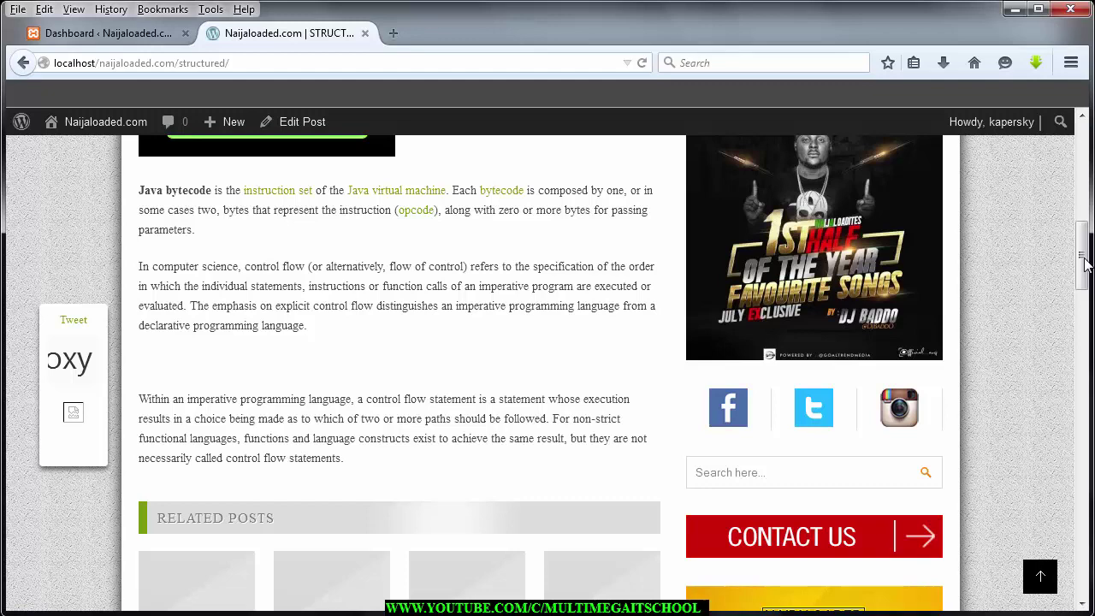
{"action": "left_click_drag", "start_coordinate": [344, 457], "coordinate": [138, 190]}
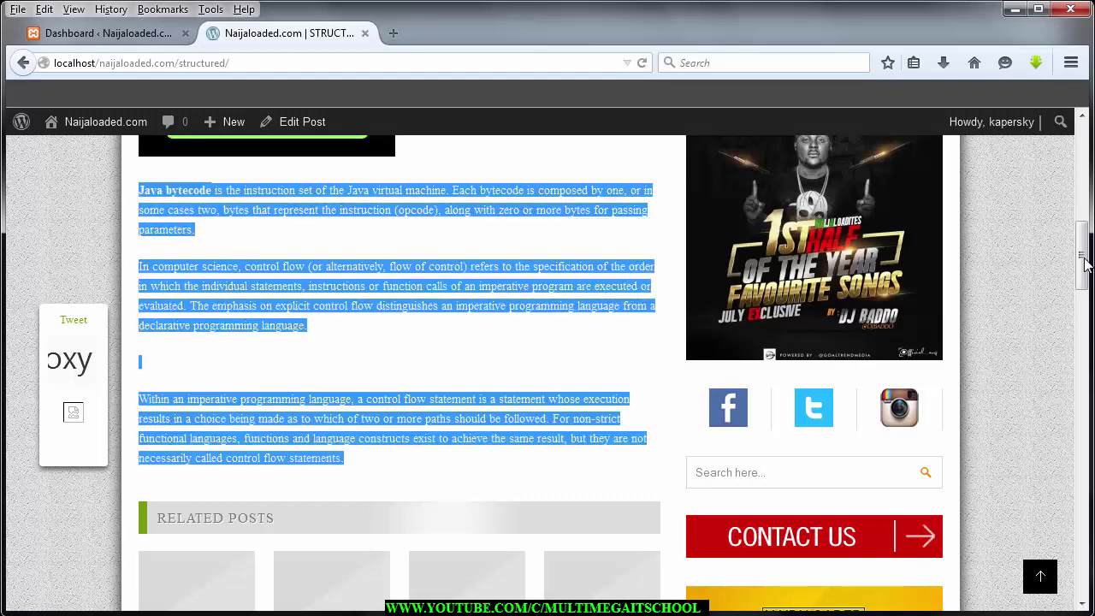
{"action": "key", "text": "Escape"}
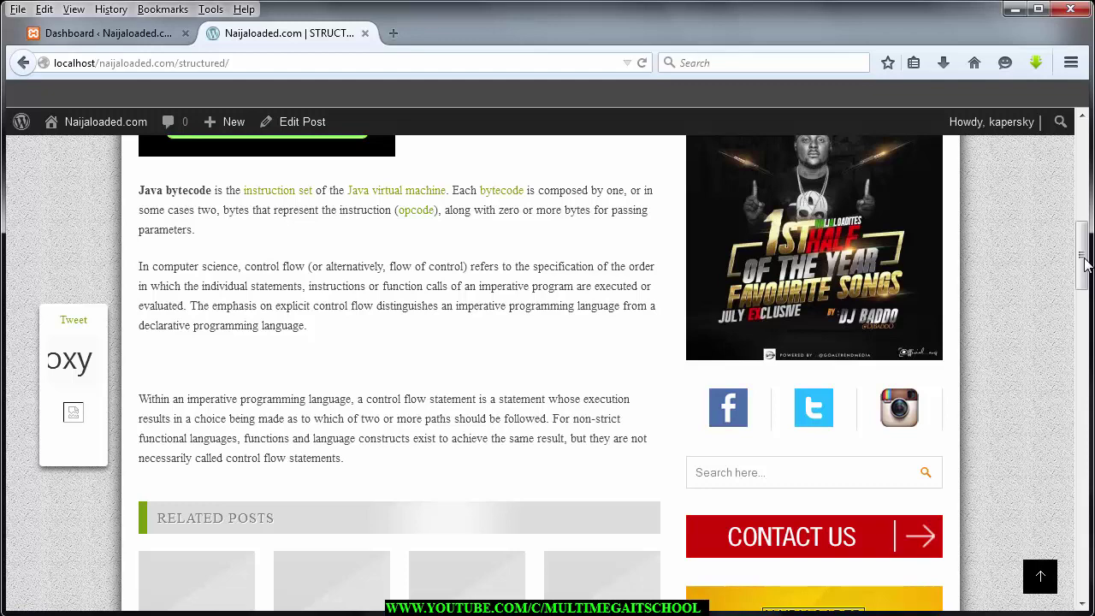
{"action": "scroll", "coordinate": [1083, 264], "scroll_direction": "up", "scroll_amount": 2}
{"action": "scroll", "coordinate": [1083, 263], "scroll_direction": "down", "scroll_amount": 5}
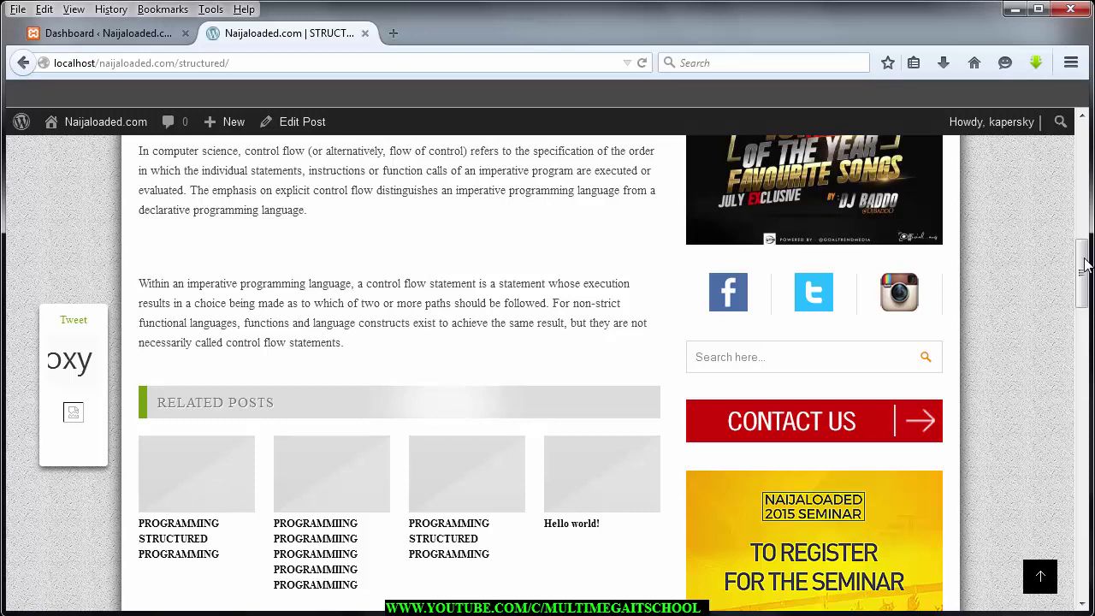
{"action": "scroll", "coordinate": [1083, 264], "scroll_direction": "up", "scroll_amount": 15}
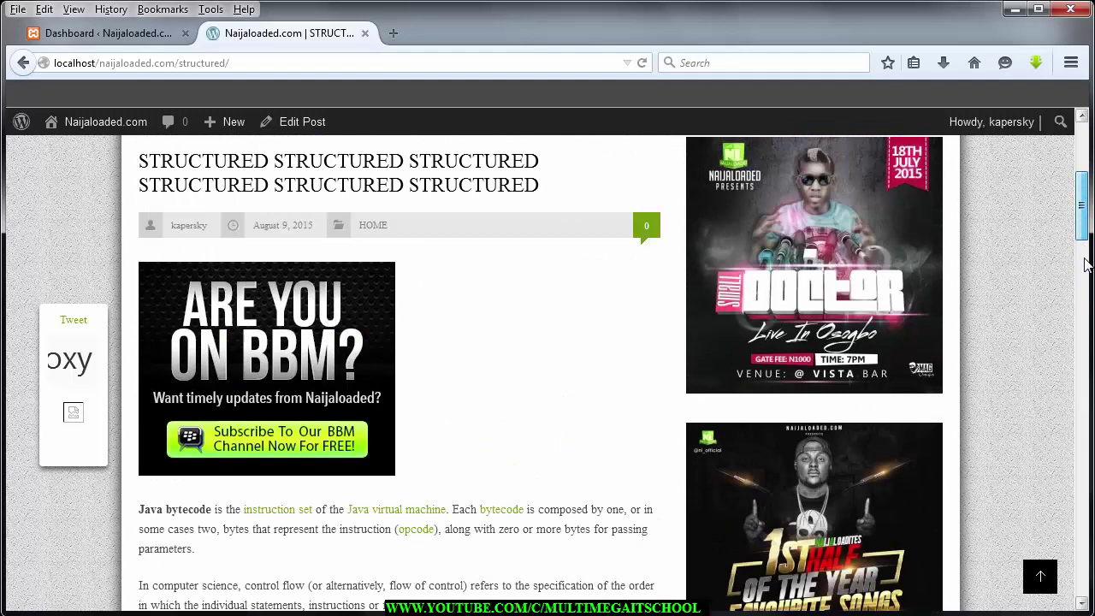
{"action": "scroll", "coordinate": [1082, 264], "scroll_direction": "down", "scroll_amount": 10}
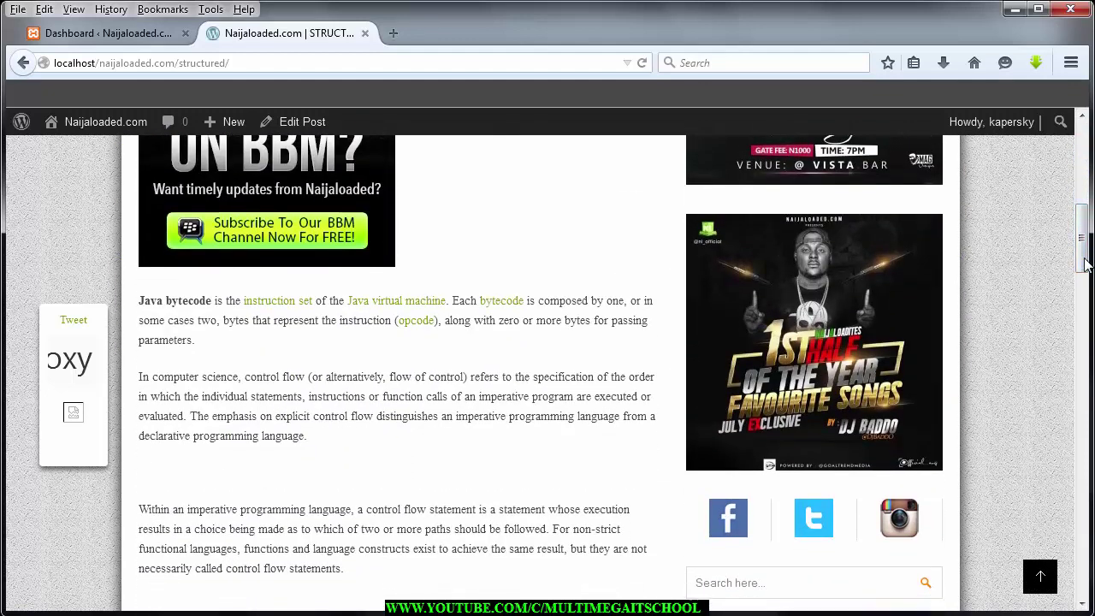
{"action": "scroll", "coordinate": [1083, 263], "scroll_direction": "up", "scroll_amount": 10}
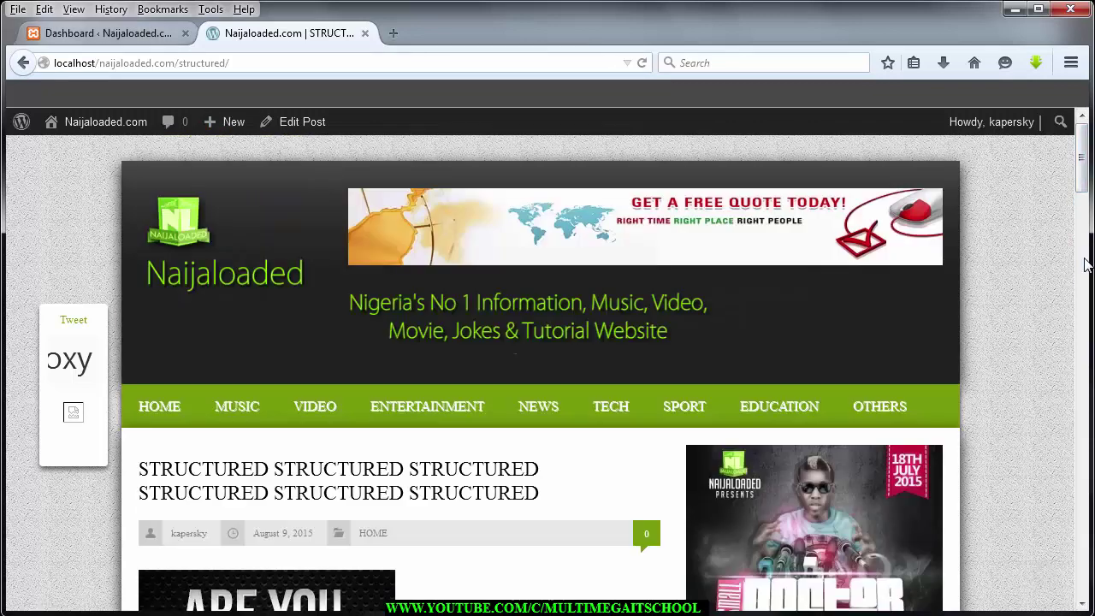
Step: Return to the WordPress dashboard and open the list of installed plugins down to Download Monitor
{"action": "left_click", "coordinate": [107, 33]}
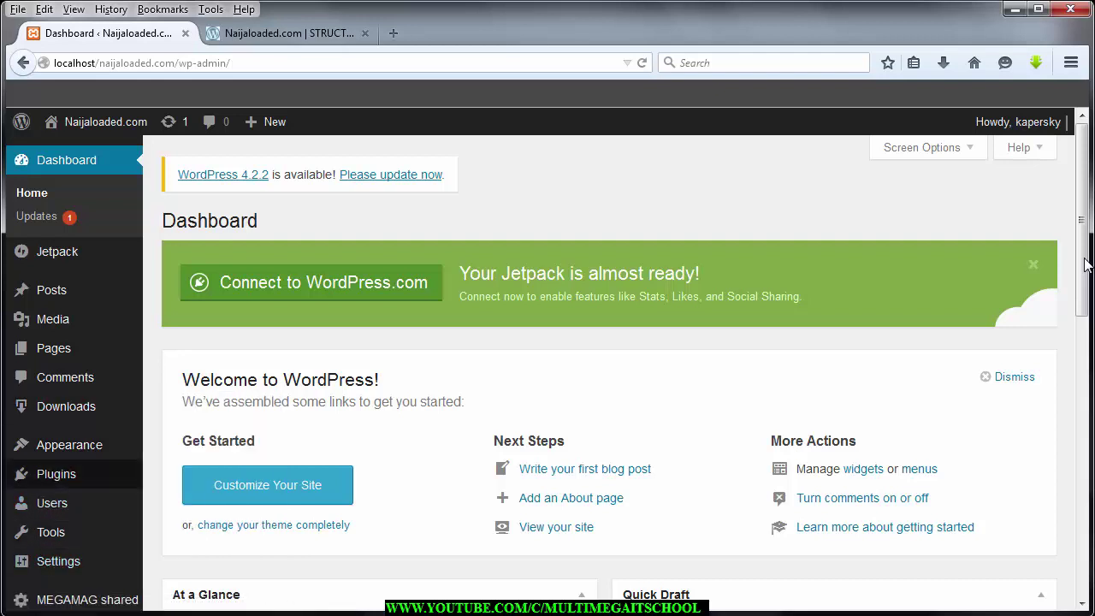
{"action": "mouse_move", "coordinate": [56, 474]}
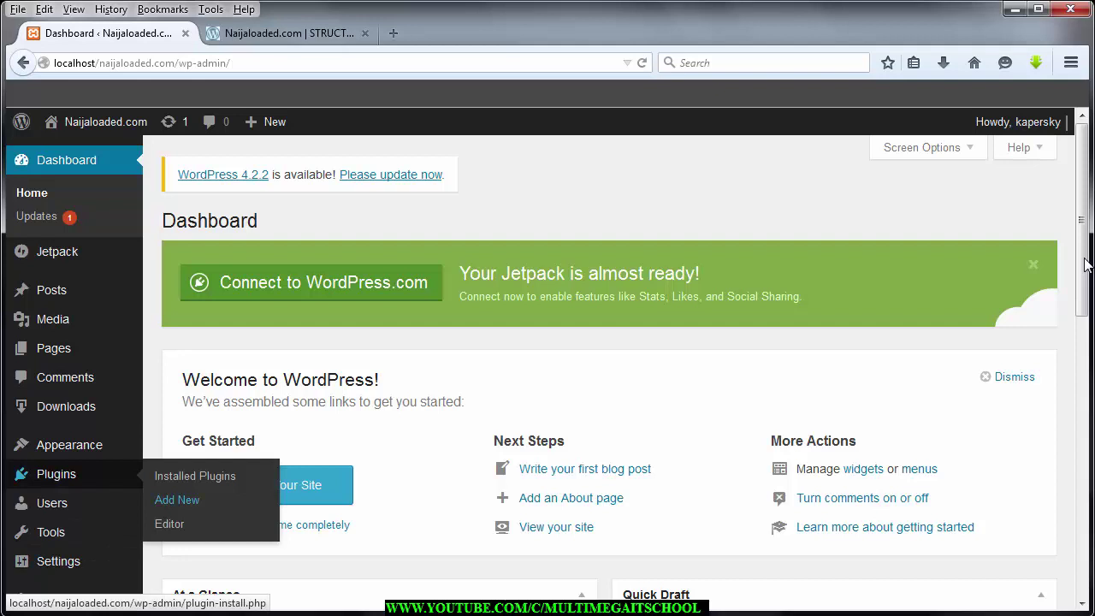
{"action": "left_click", "coordinate": [194, 476]}
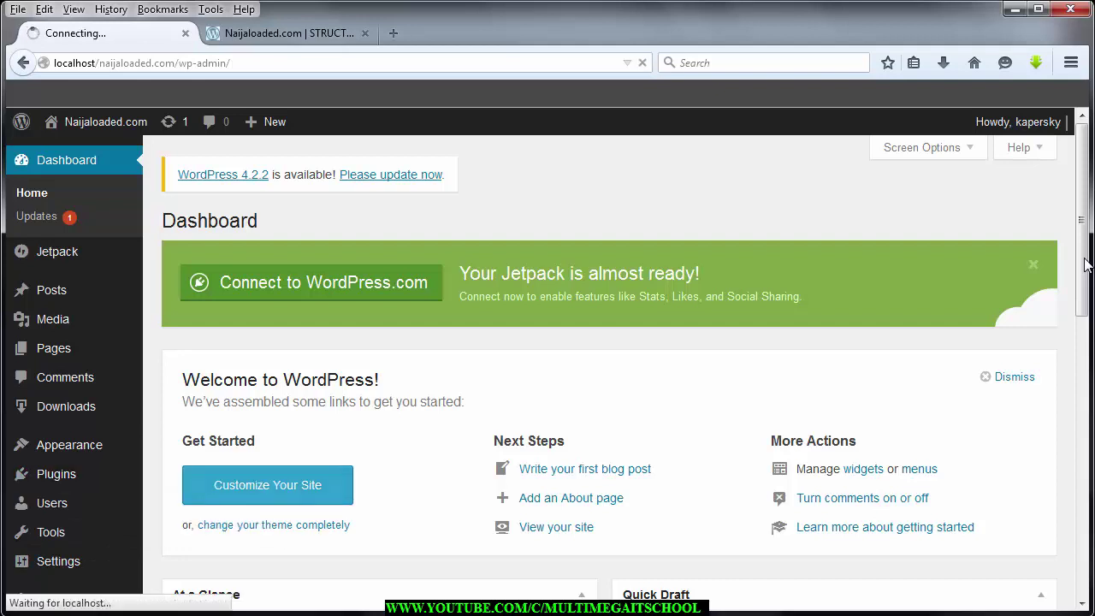
{"action": "scroll", "coordinate": [1084, 264], "scroll_direction": "down", "scroll_amount": 3}
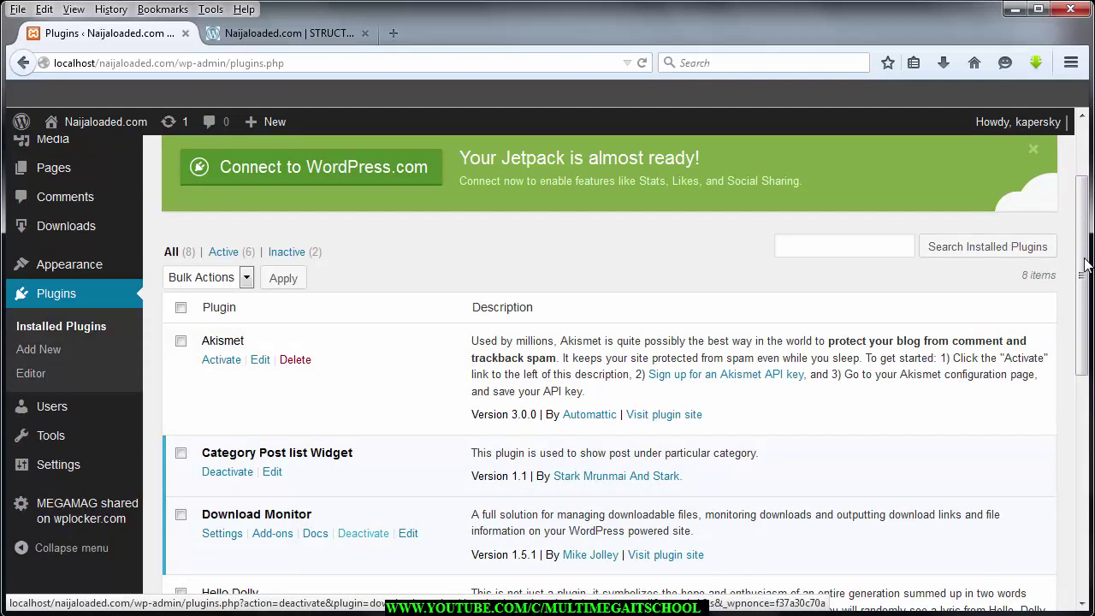
Step: Deactivate the Download Monitor plugin and look through the rest of the installed plugins
{"action": "left_click", "coordinate": [363, 533]}
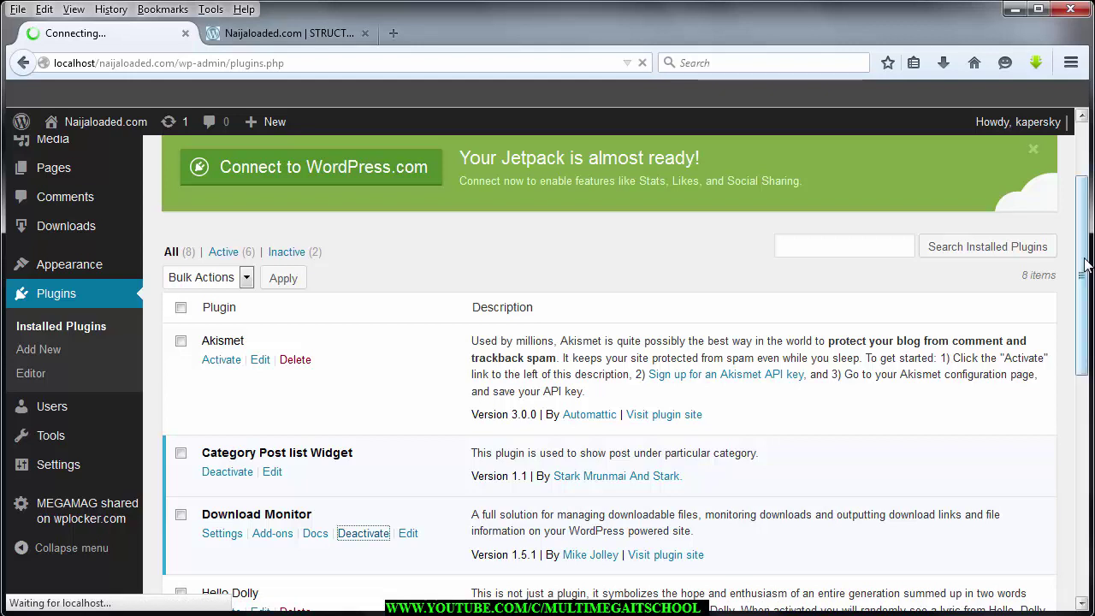
{"action": "scroll", "coordinate": [1084, 265], "scroll_direction": "down", "scroll_amount": 3}
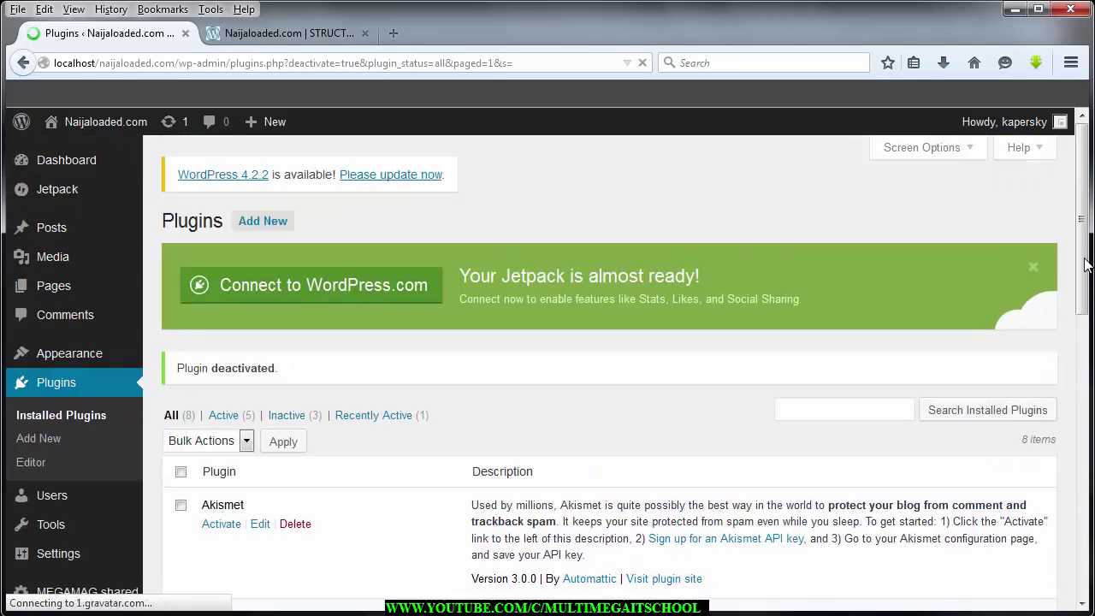
{"action": "scroll", "coordinate": [1085, 265], "scroll_direction": "down", "scroll_amount": 7}
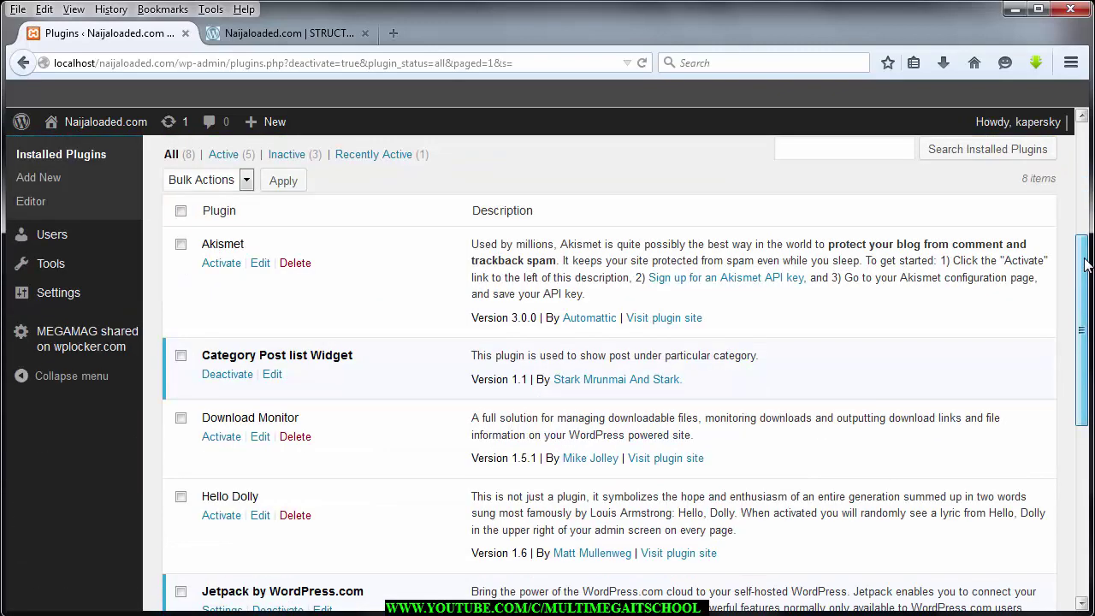
{"action": "scroll", "coordinate": [1084, 266], "scroll_direction": "down", "scroll_amount": 2}
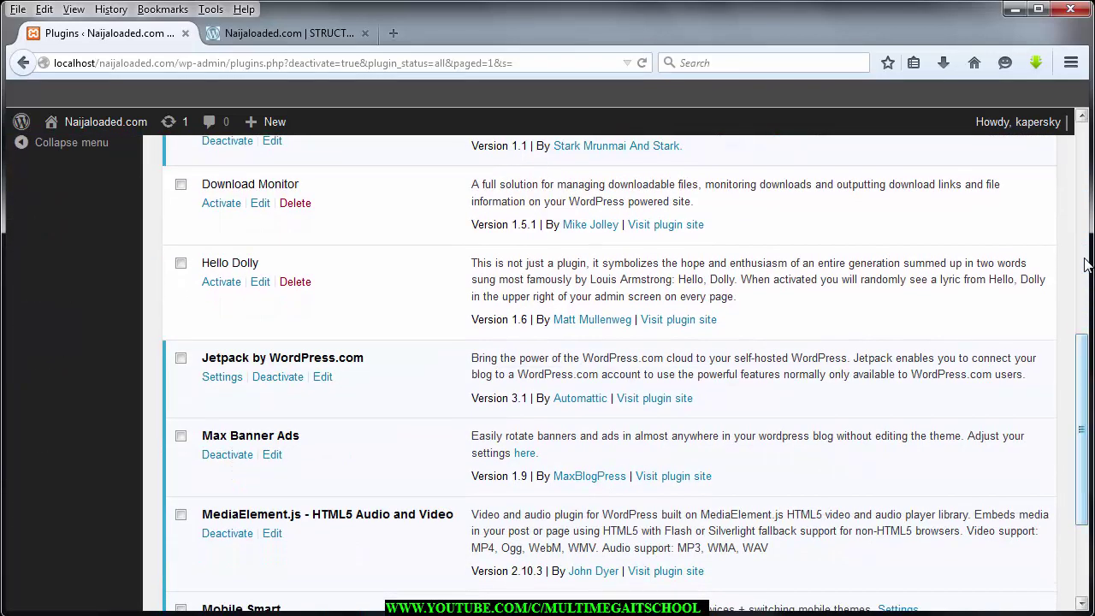
{"action": "scroll", "coordinate": [1085, 265], "scroll_direction": "down", "scroll_amount": 1}
{"action": "scroll", "coordinate": [1084, 265], "scroll_direction": "down", "scroll_amount": 1}
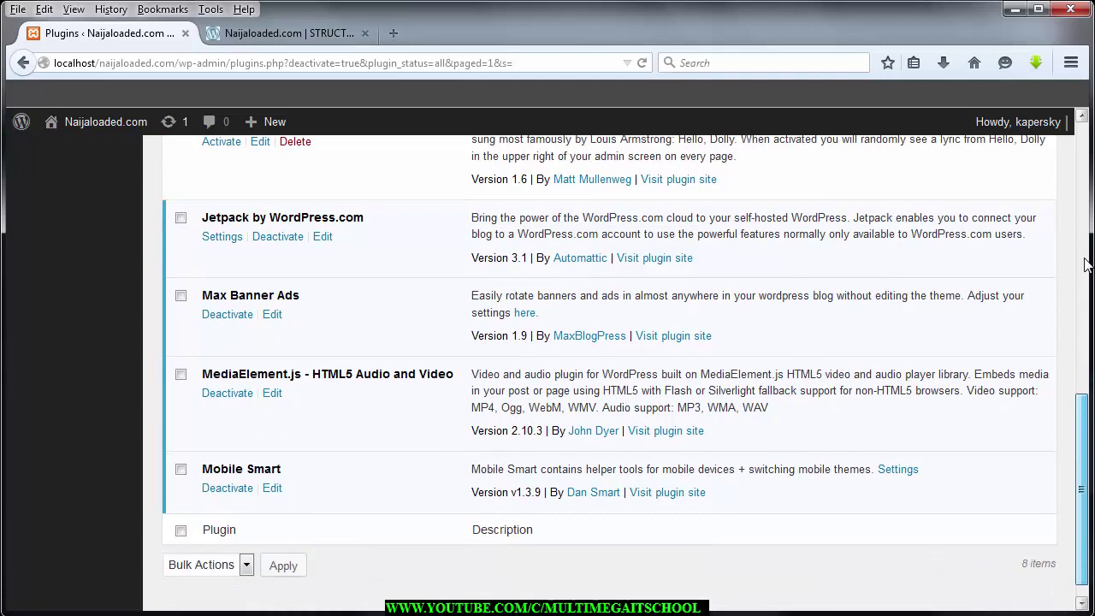
{"action": "scroll", "coordinate": [1085, 265], "scroll_direction": "up", "scroll_amount": 2}
{"action": "scroll", "coordinate": [1085, 265], "scroll_direction": "up", "scroll_amount": 4}
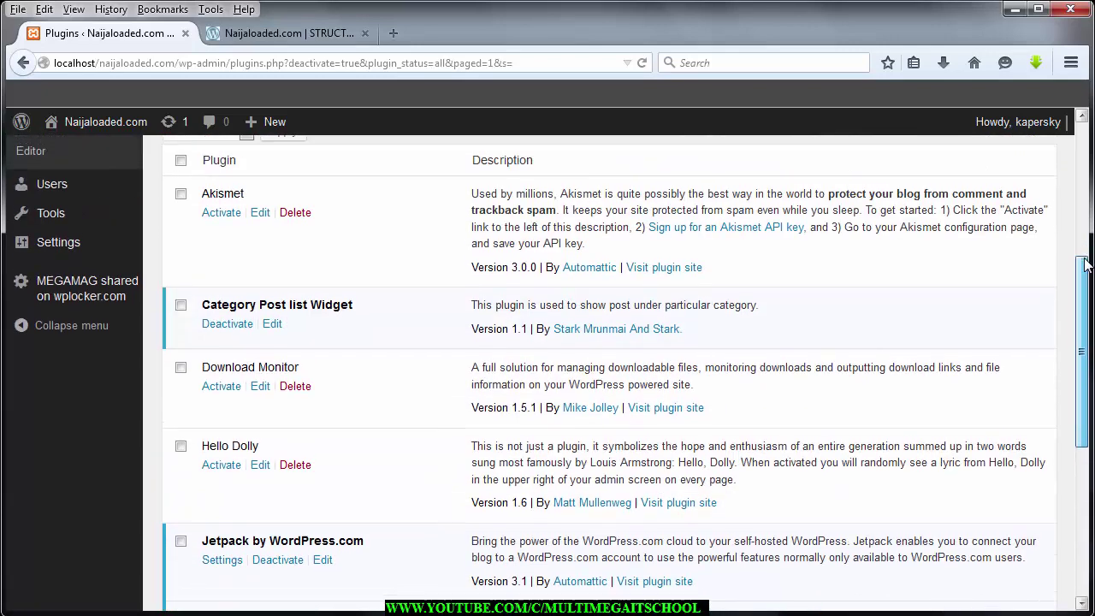
Step: Activate the Download Monitor plugin again and display the Downloads options in the admin menu
{"action": "scroll", "coordinate": [1085, 265], "scroll_direction": "down", "scroll_amount": 1}
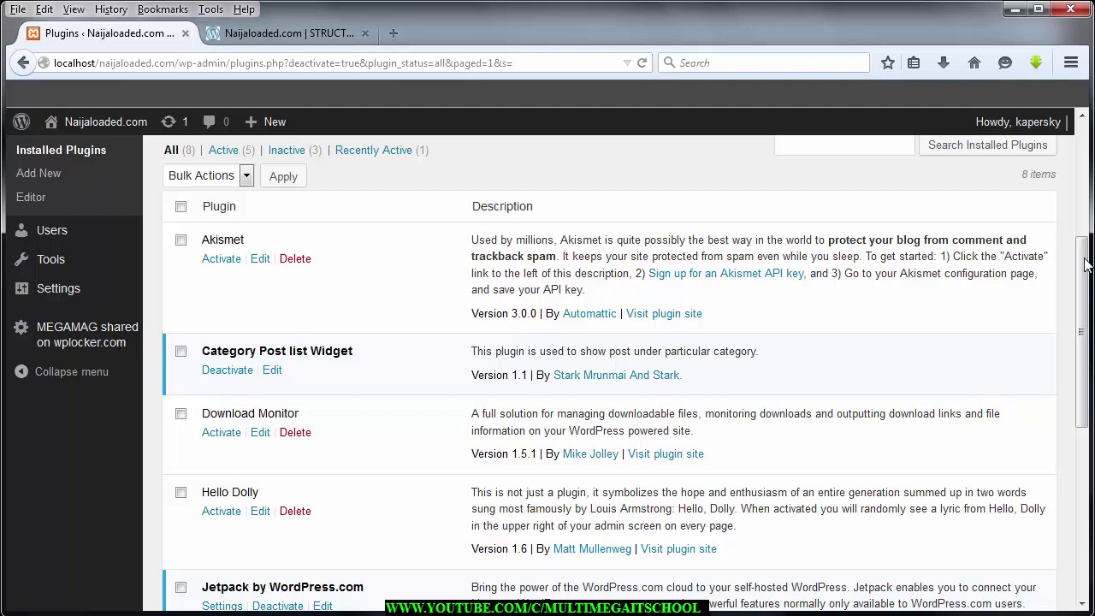
{"action": "scroll", "coordinate": [1085, 266], "scroll_direction": "down", "scroll_amount": 1}
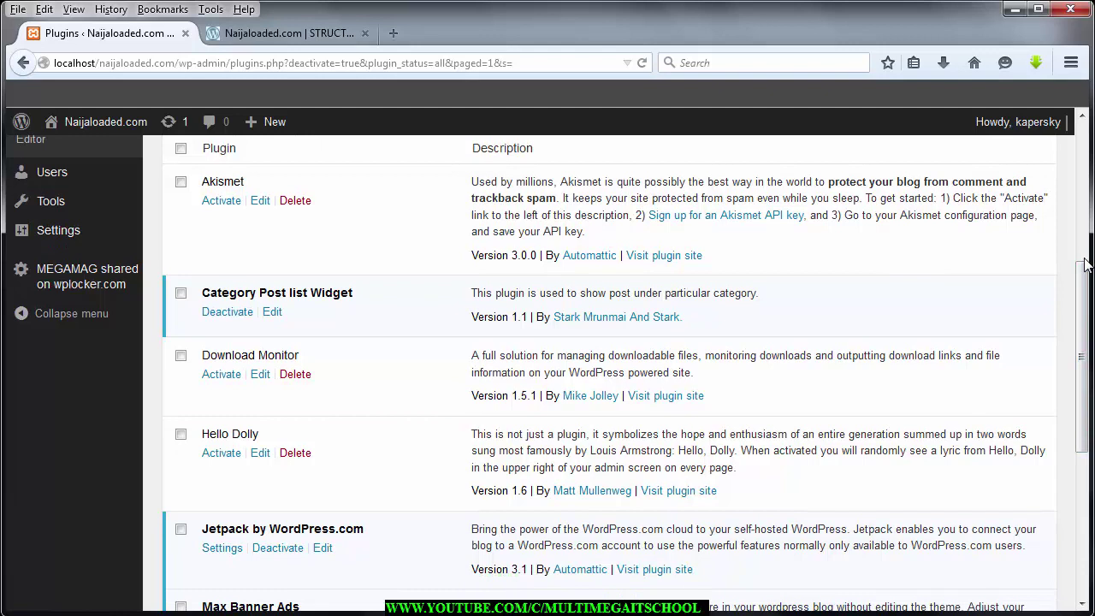
{"action": "left_click", "coordinate": [220, 373]}
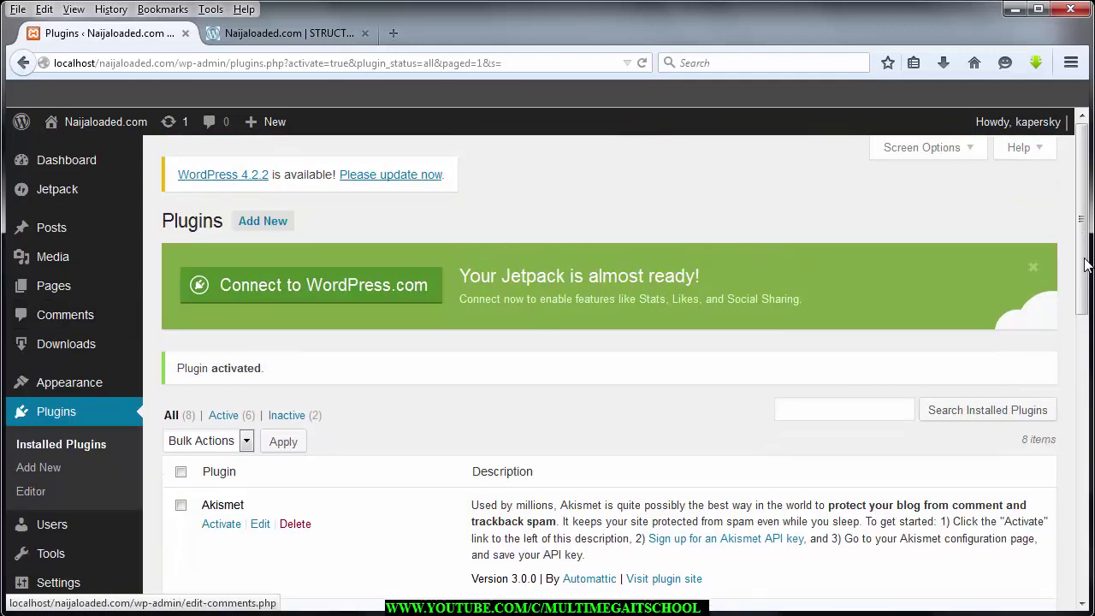
{"action": "mouse_move", "coordinate": [66, 343]}
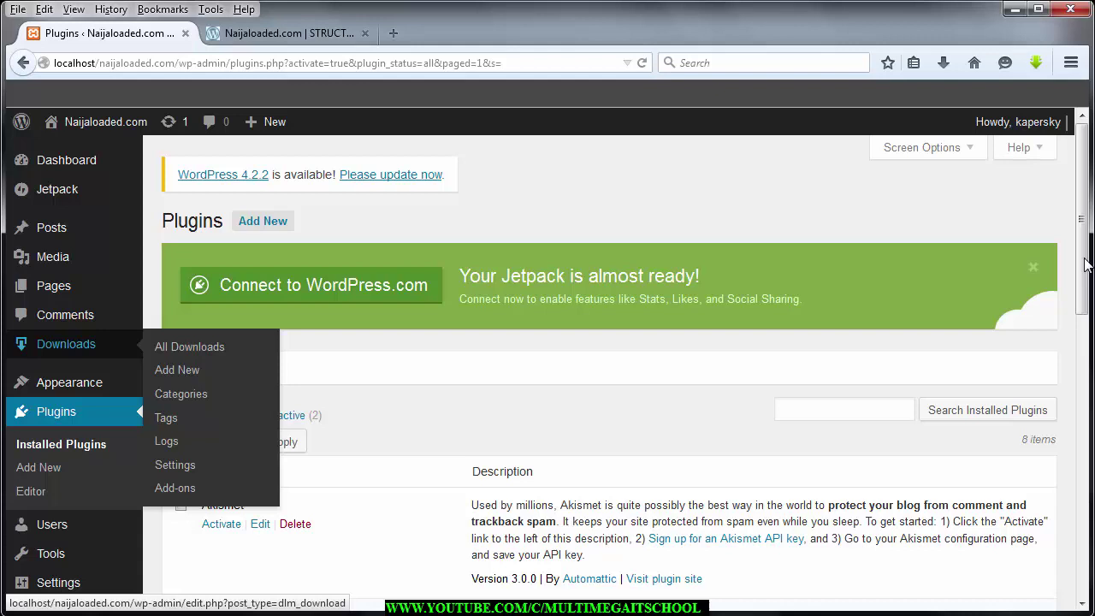
Step: Open the list of all downloads, start a new download entry and look over the Add Download form
{"action": "left_click", "coordinate": [189, 346]}
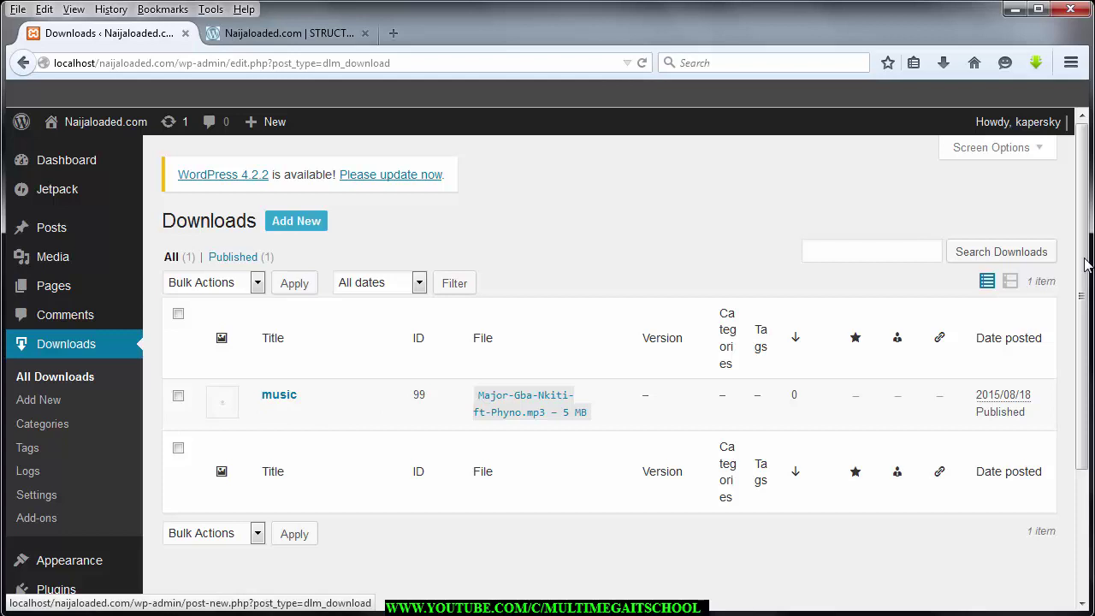
{"action": "left_click", "coordinate": [296, 221]}
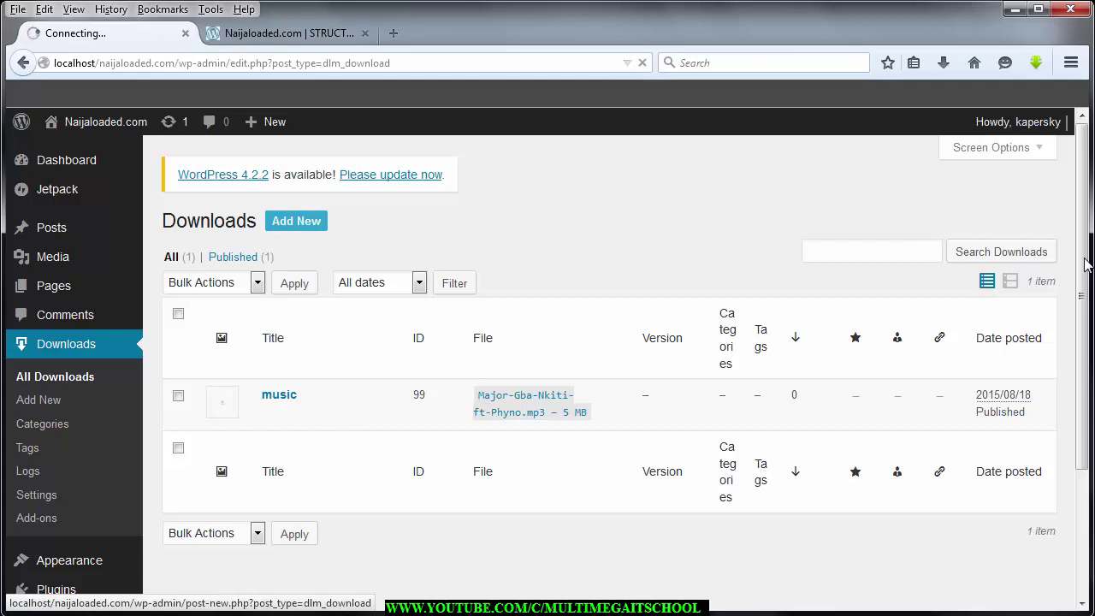
{"action": "scroll", "coordinate": [1085, 265], "scroll_direction": "down", "scroll_amount": 3}
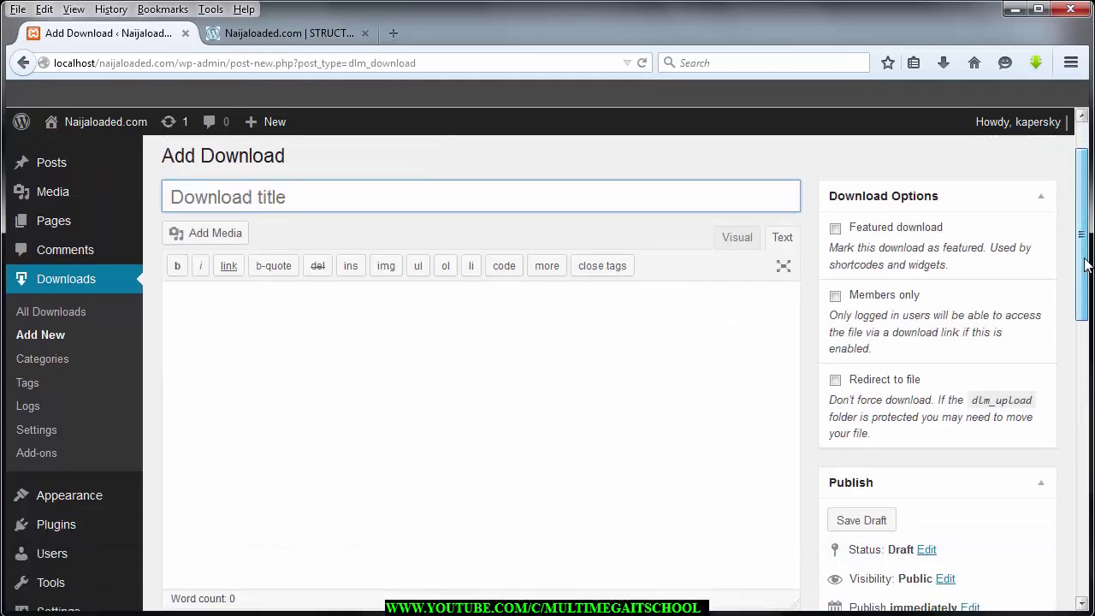
{"action": "scroll", "coordinate": [1084, 265], "scroll_direction": "down", "scroll_amount": 4}
{"action": "scroll", "coordinate": [1085, 265], "scroll_direction": "up", "scroll_amount": 5}
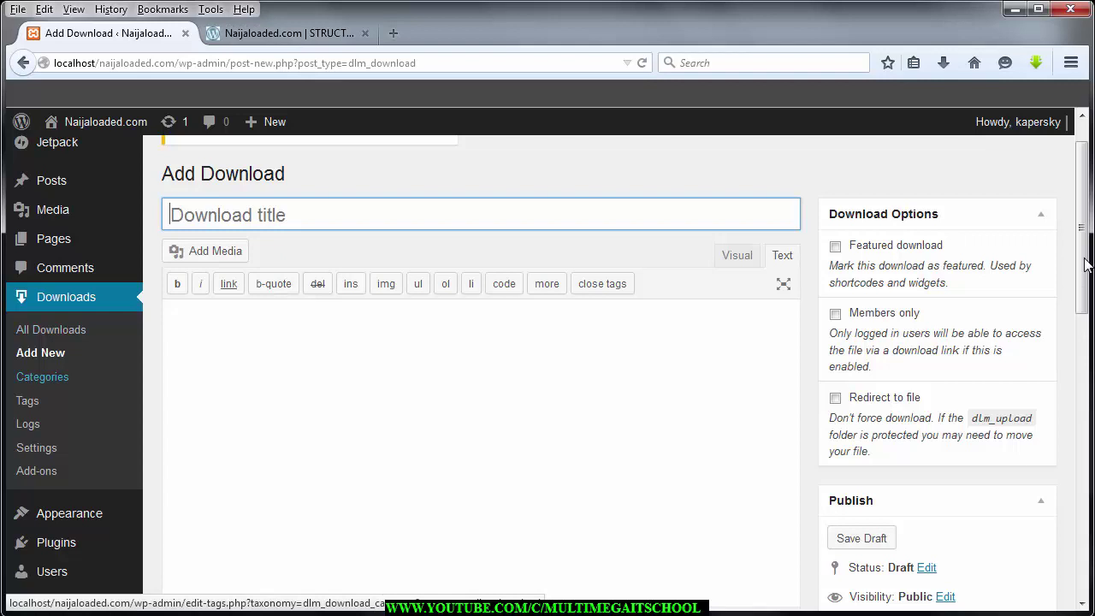
{"action": "mouse_move", "coordinate": [51, 181]}
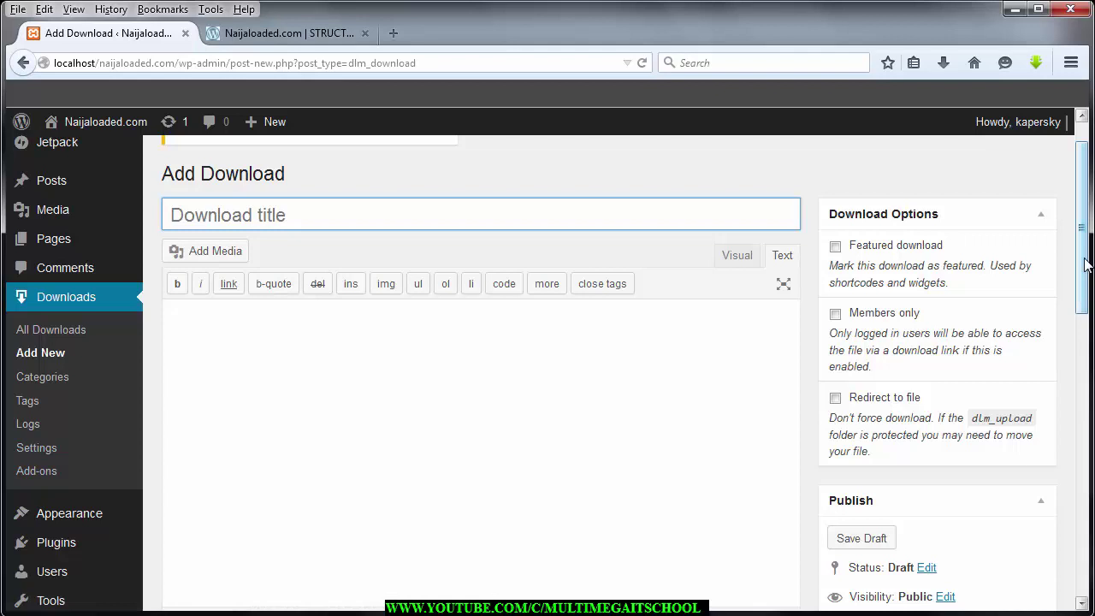
{"action": "scroll", "coordinate": [1084, 265], "scroll_direction": "up", "scroll_amount": 1}
{"action": "scroll", "coordinate": [1084, 265], "scroll_direction": "down", "scroll_amount": 3}
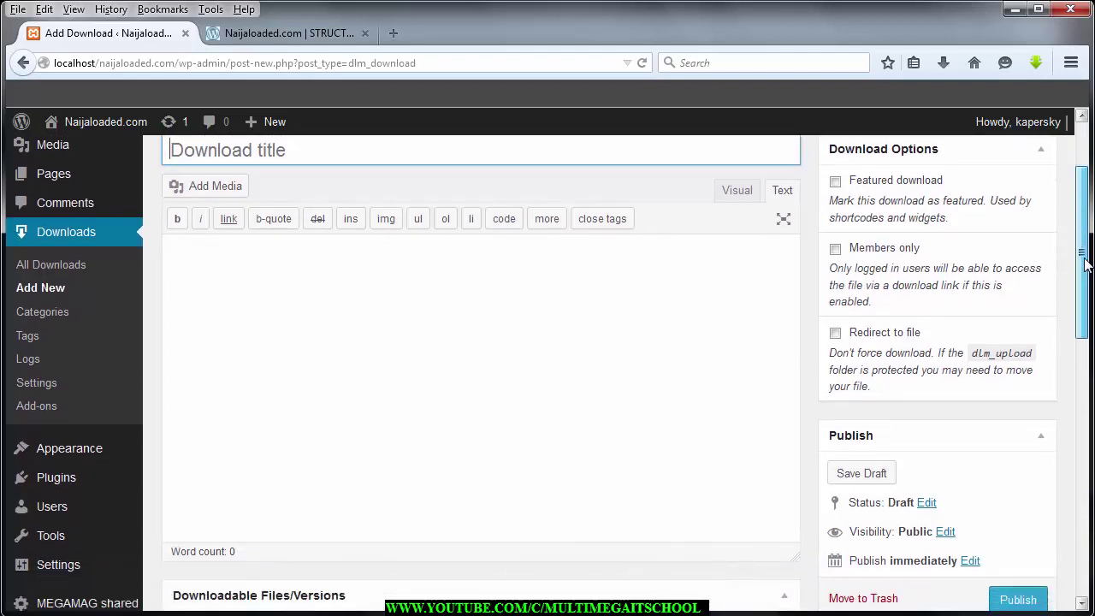
{"action": "scroll", "coordinate": [1084, 265], "scroll_direction": "up", "scroll_amount": 2}
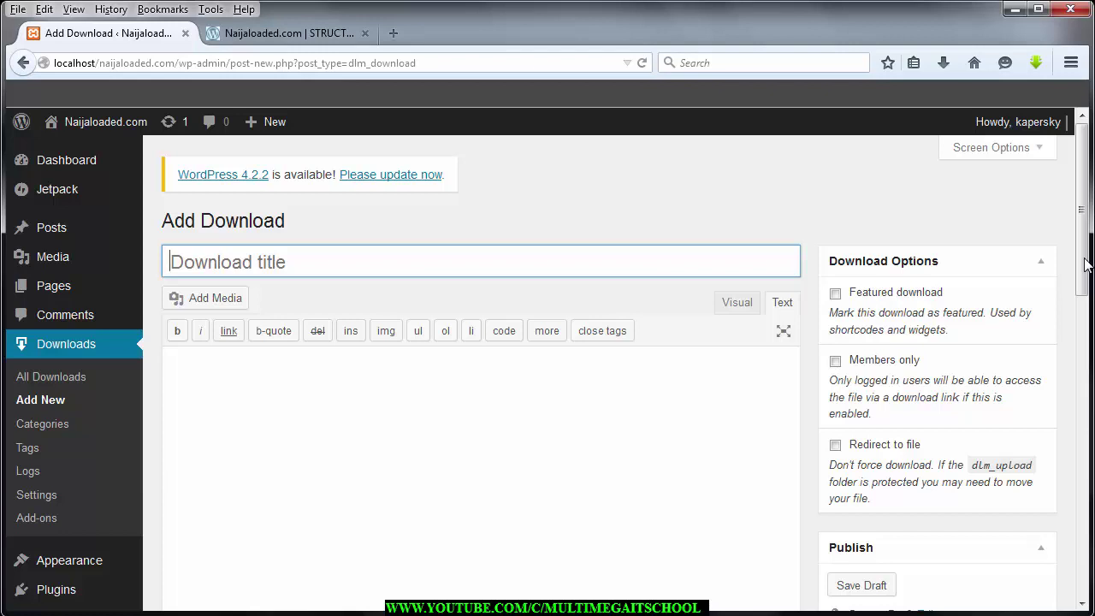
Step: Title the new download "gospel" and dismiss the Windows color scheme prompt
{"action": "type", "text": "go"}
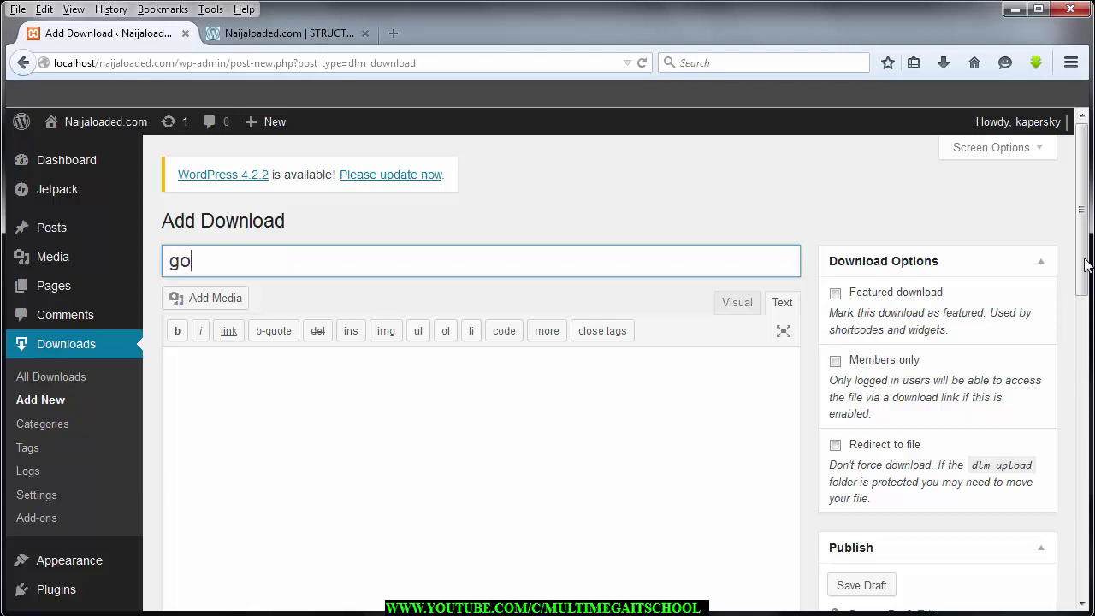
{"action": "type", "text": "spel"}
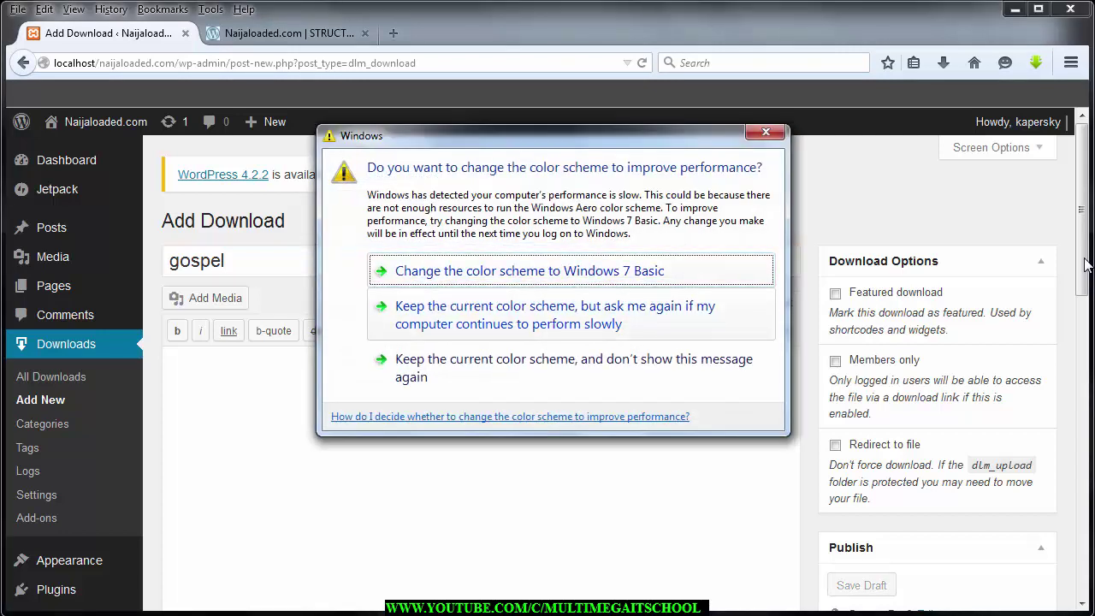
{"action": "key", "text": "Escape"}
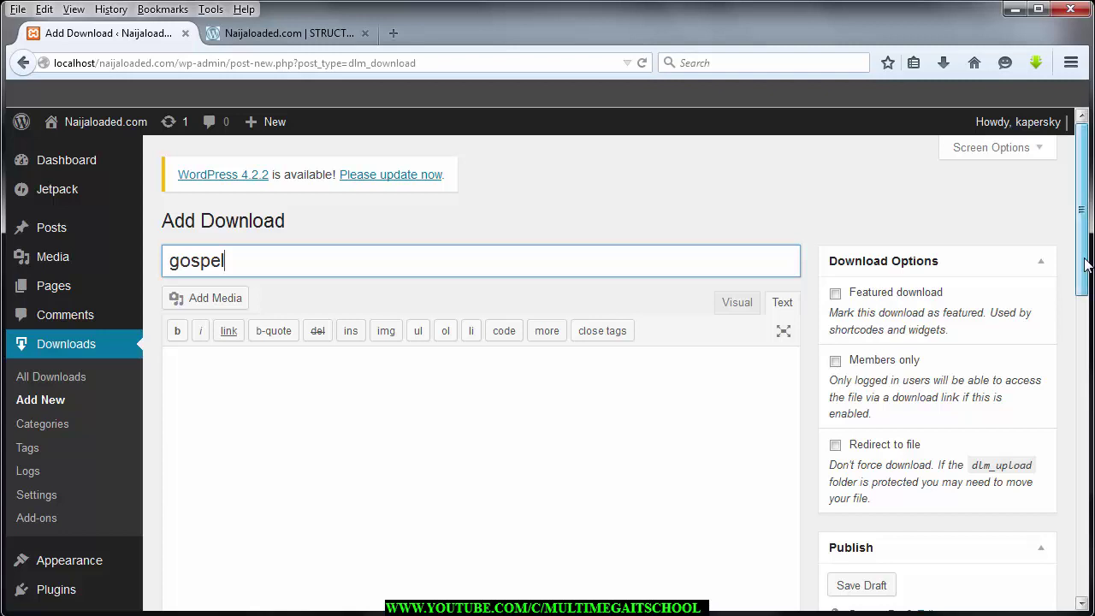
Step: Look over the download form's sections and view its Screen Options, leaving them as they are
{"action": "scroll", "coordinate": [1085, 265], "scroll_direction": "down", "scroll_amount": 5}
{"action": "scroll", "coordinate": [1084, 265], "scroll_direction": "down", "scroll_amount": 2}
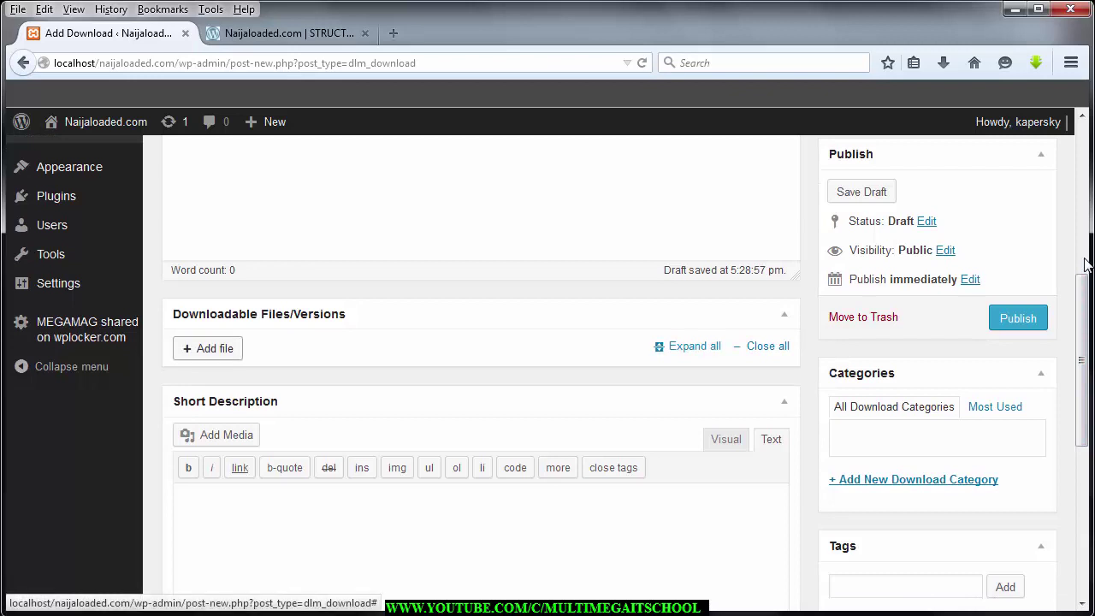
{"action": "scroll", "coordinate": [1085, 265], "scroll_direction": "up", "scroll_amount": 5}
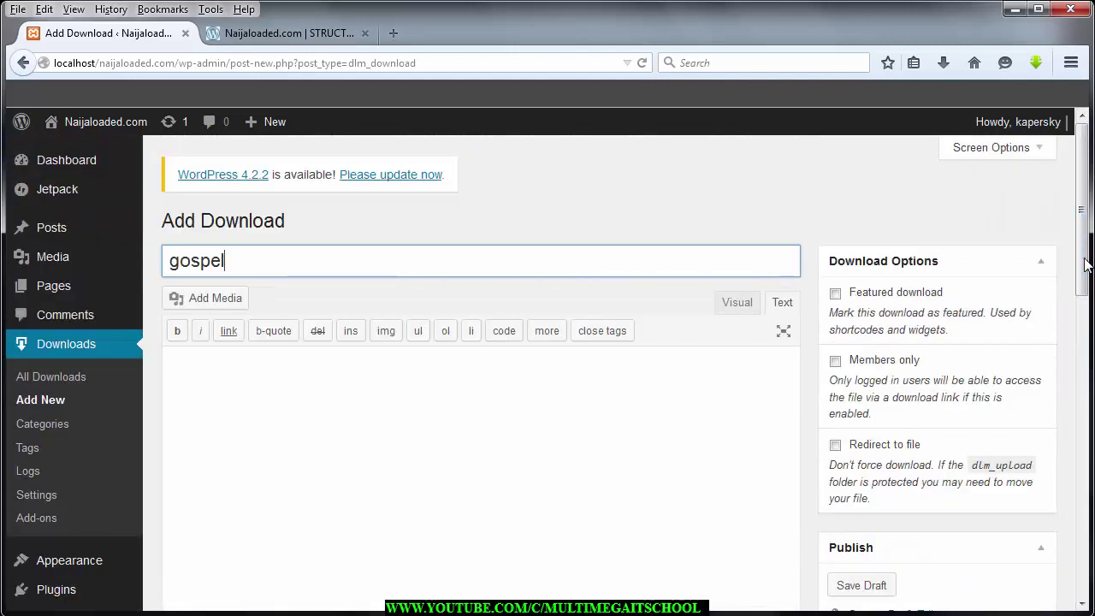
{"action": "left_click", "coordinate": [996, 147]}
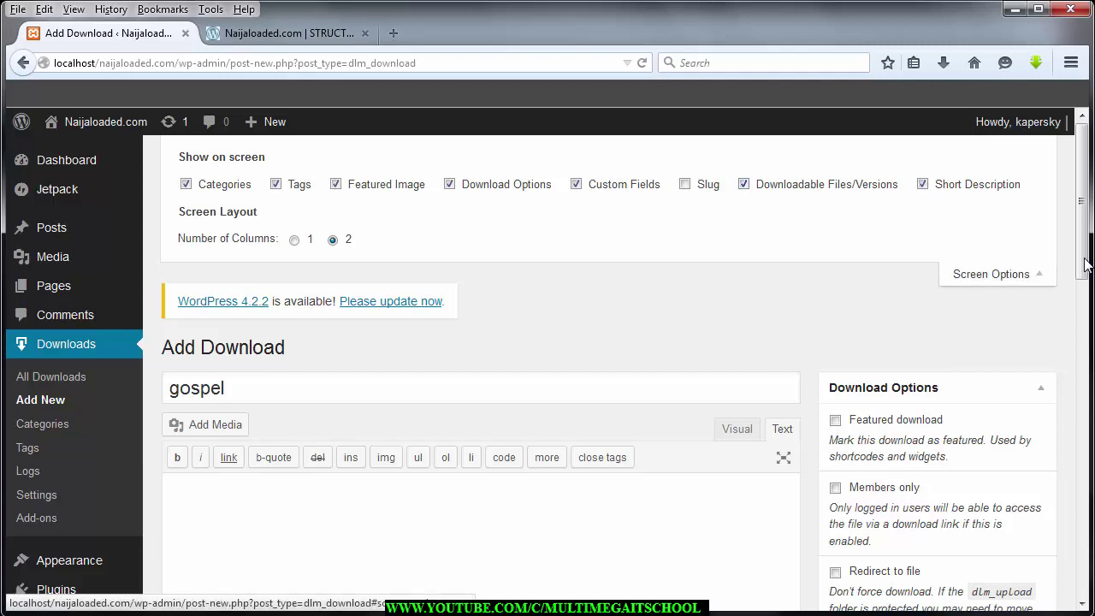
{"action": "left_click", "coordinate": [991, 274]}
Step: Add a downloadable file entry and upload the song "08 yahweh" from the Music library for it
{"action": "scroll", "coordinate": [1084, 265], "scroll_direction": "down", "scroll_amount": 5}
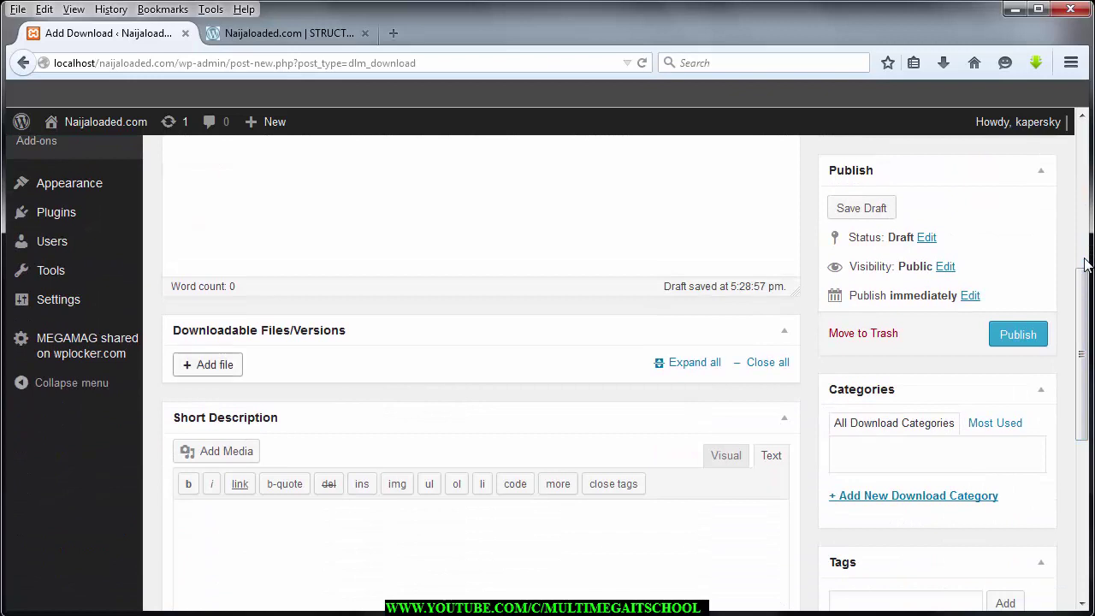
{"action": "left_click", "coordinate": [208, 364]}
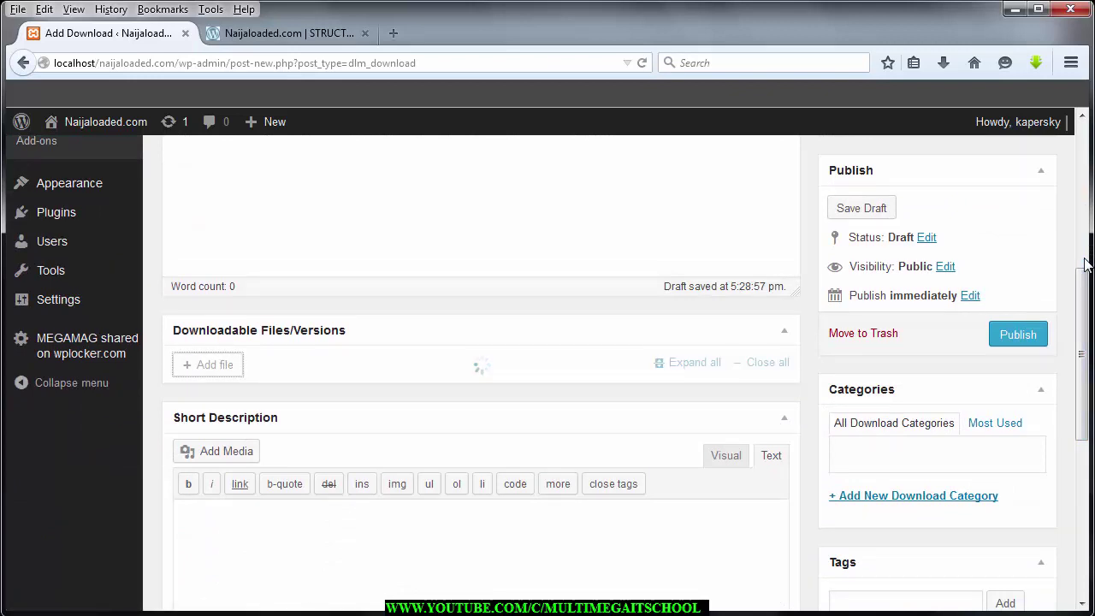
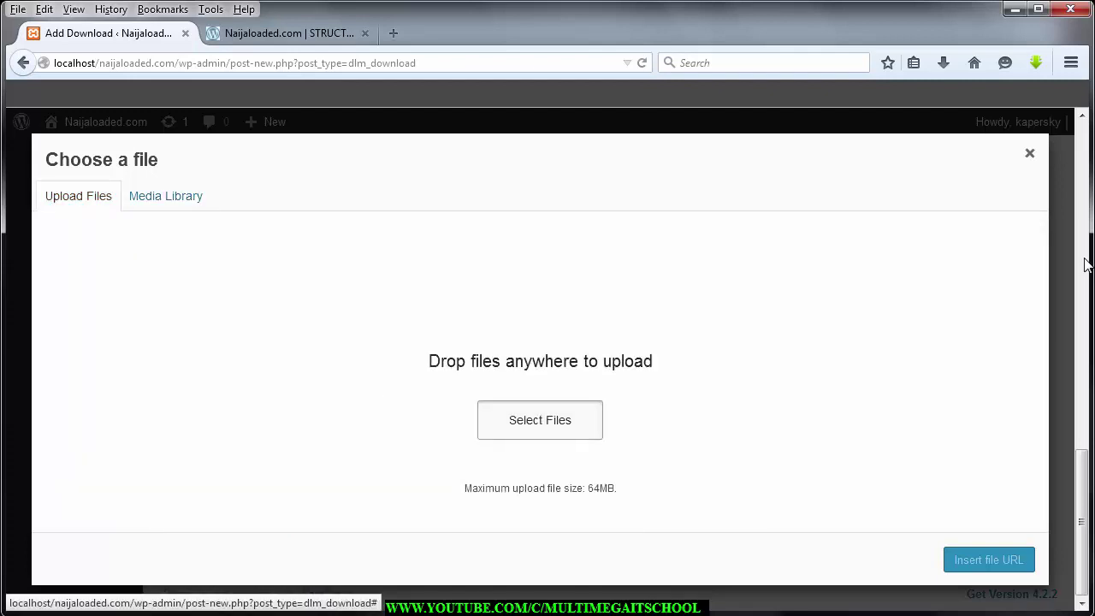
{"action": "key", "text": "Return"}
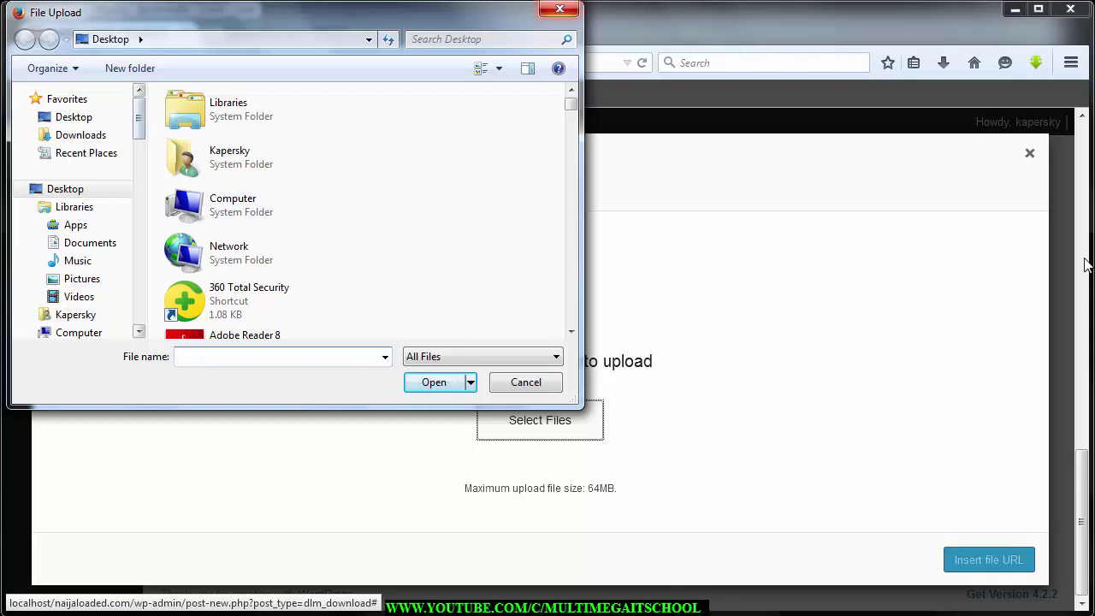
{"action": "left_click", "coordinate": [77, 260]}
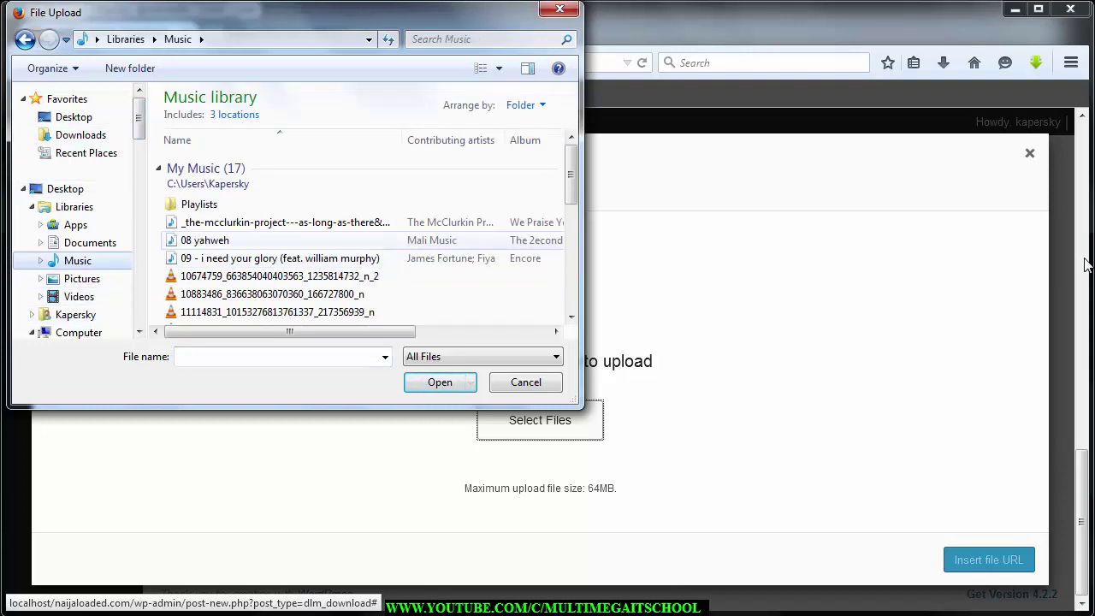
{"action": "left_click", "coordinate": [204, 240]}
{"action": "key", "text": "Return"}
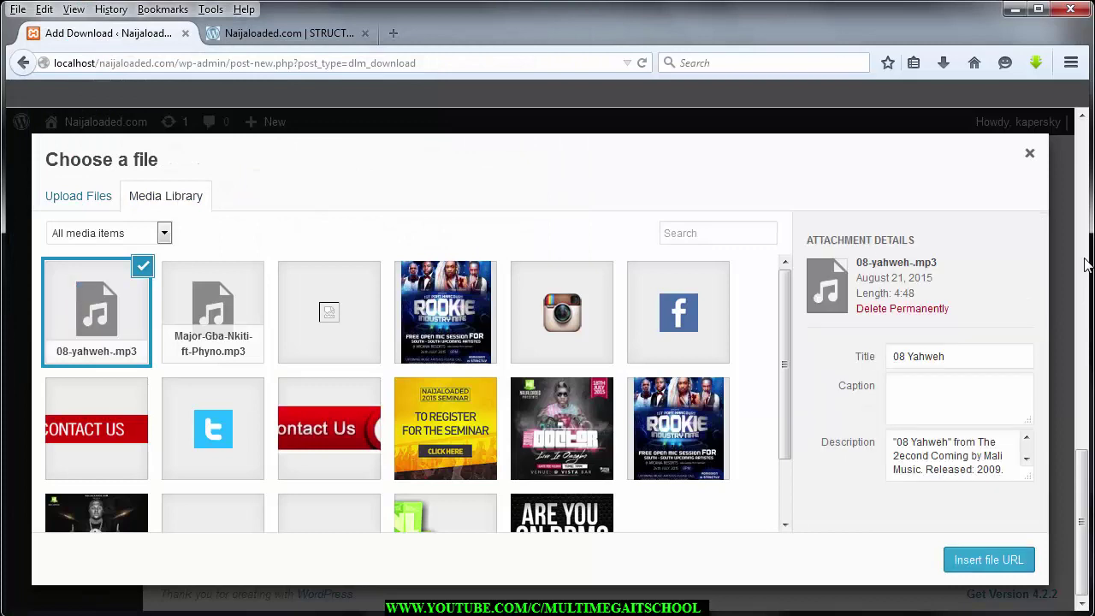
Step: Return to uploading files in the file chooser and check the maximum upload file size
{"action": "left_click", "coordinate": [78, 196]}
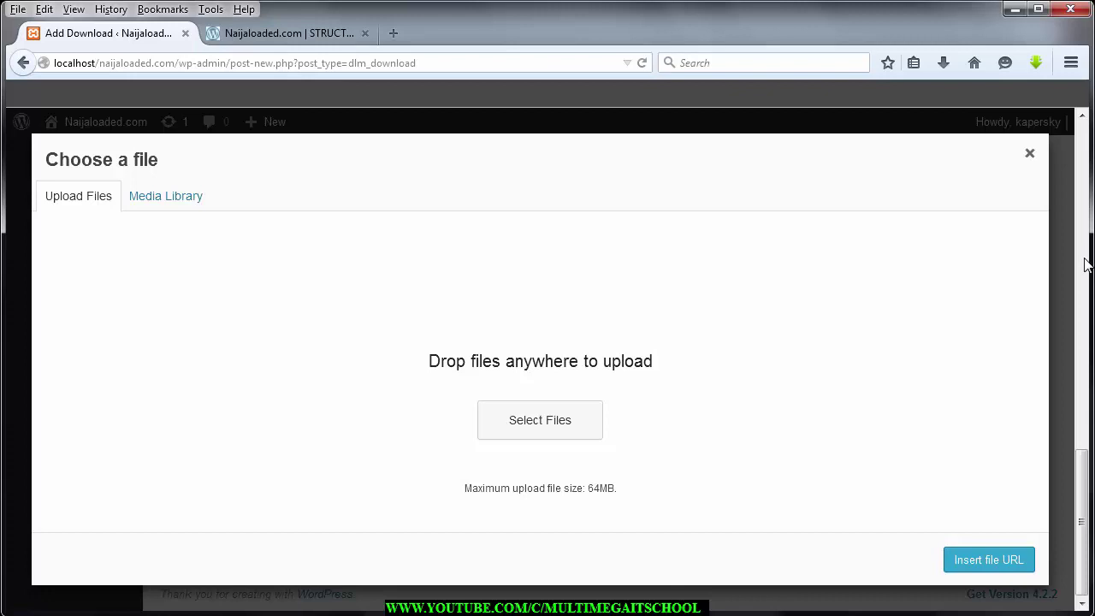
{"action": "mouse_move", "coordinate": [585, 488]}
{"action": "left_mouse_down"}
{"action": "mouse_move", "coordinate": [614, 488]}
{"action": "mouse_move", "coordinate": [585, 488]}
{"action": "left_mouse_up"}
{"action": "left_click", "coordinate": [617, 488]}
{"action": "left_click_drag", "start_coordinate": [587, 488], "coordinate": [600, 488]}
{"action": "left_click", "coordinate": [600, 488]}
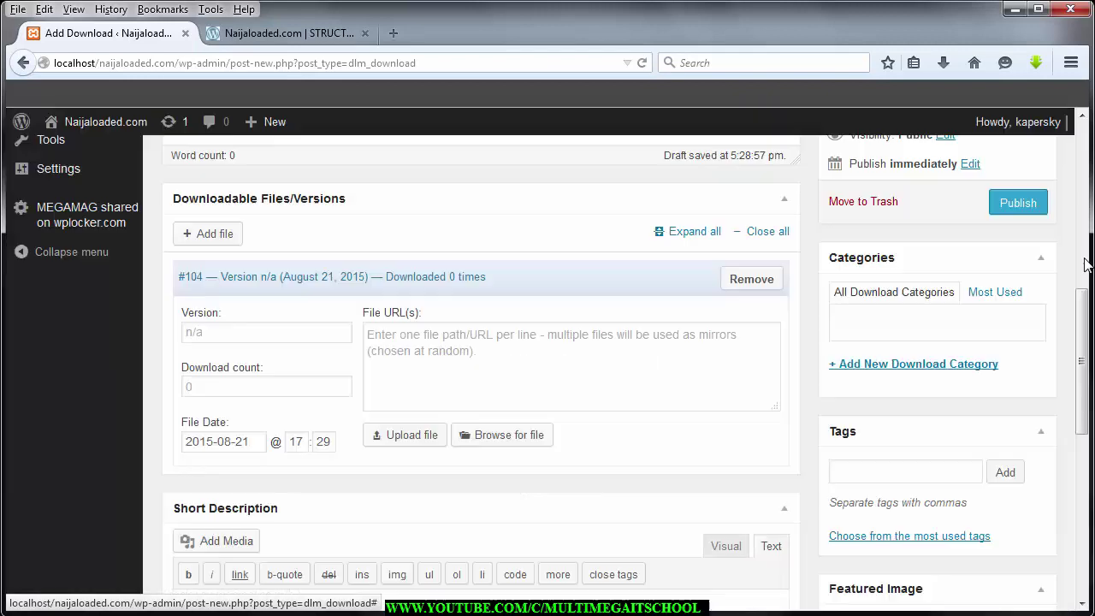
Step: Close the file chooser without inserting a URL and view the site's server folders available for picking a download file
{"action": "left_click", "coordinate": [1030, 153]}
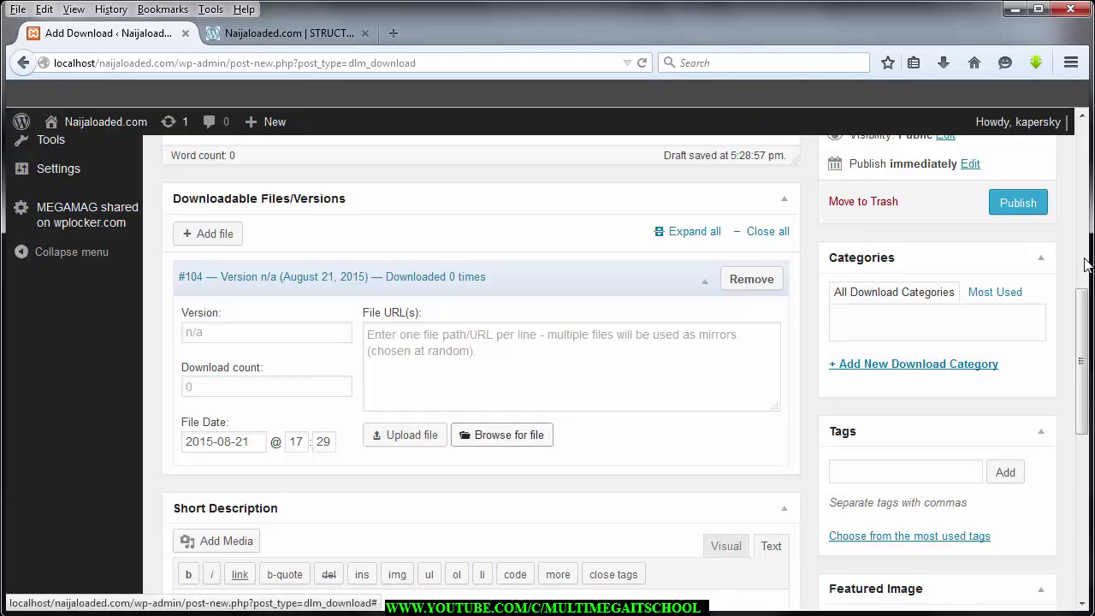
{"action": "left_click", "coordinate": [502, 435]}
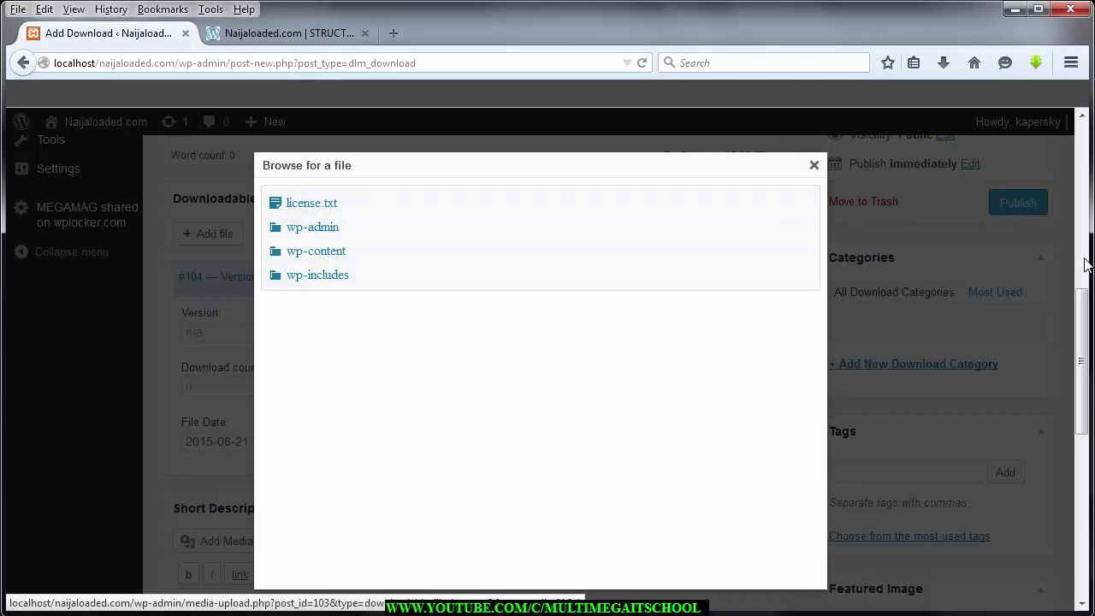
{"action": "key", "text": "Escape"}
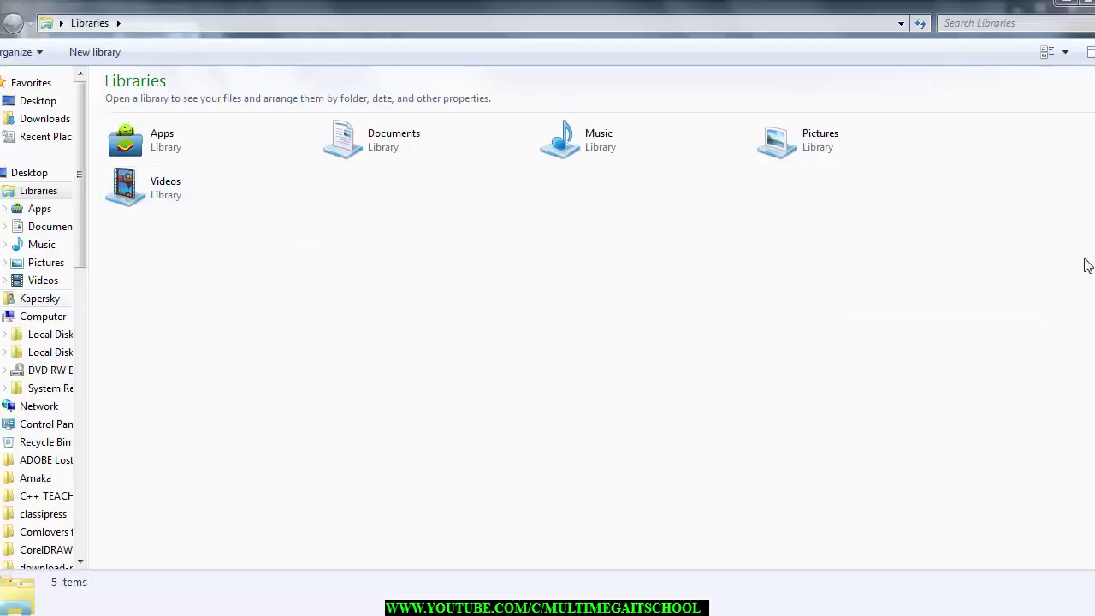
Step: Switch to Windows Explorer and open the xampp folder on Local Disk (C:)
{"action": "left_click", "coordinate": [41, 315]}
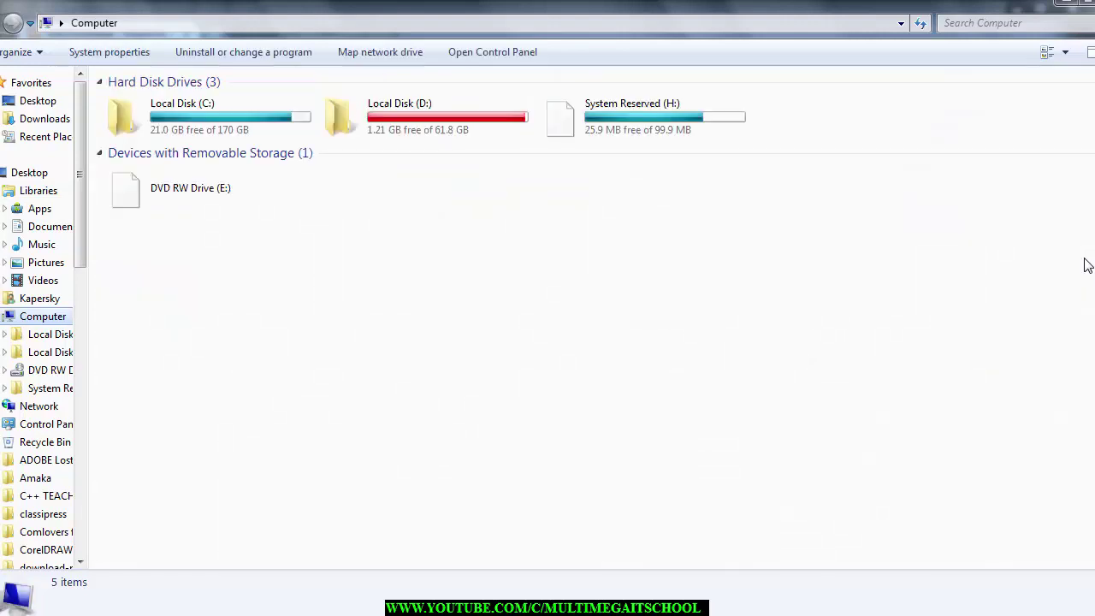
{"action": "key", "text": "Tab"}
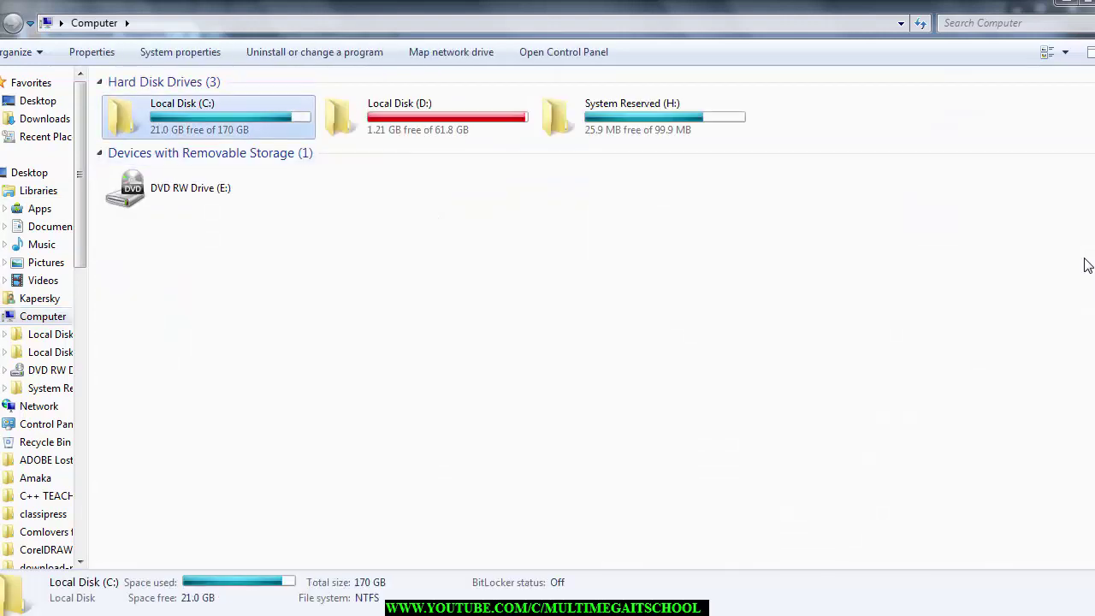
{"action": "key", "text": "Return"}
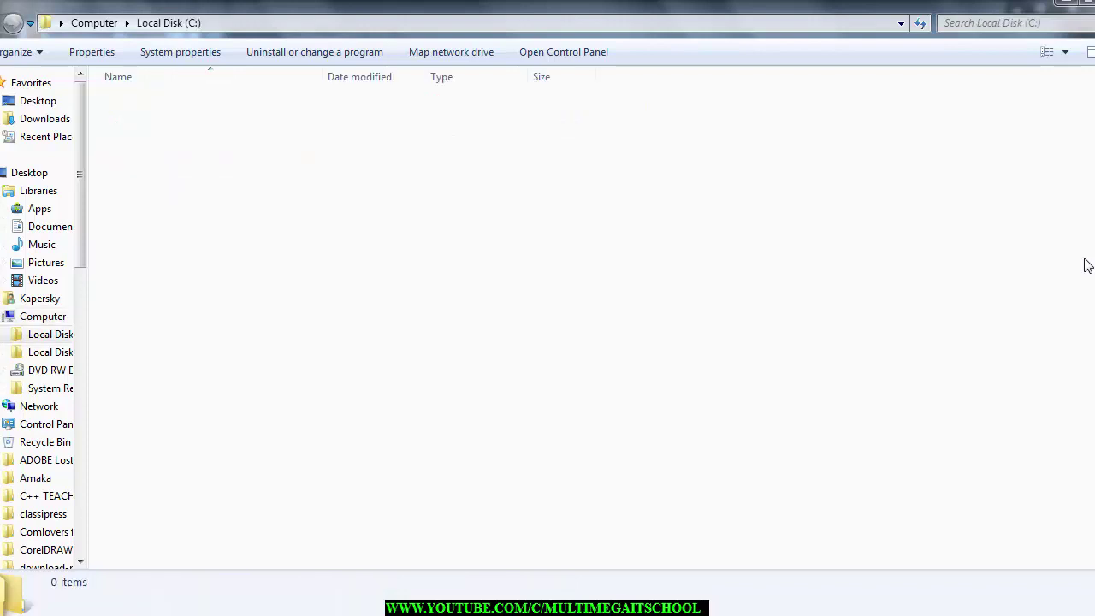
{"action": "key", "text": "Down"}
{"action": "key", "text": "Down"}
{"action": "key", "text": "Down"}
{"action": "key", "text": "Down"}
{"action": "key", "text": "Down"}
{"action": "key", "text": "Down"}
{"action": "key", "text": "Down"}
{"action": "key", "text": "Down"}
{"action": "key", "text": "Down"}
{"action": "key", "text": "Down"}
{"action": "key", "text": "space"}
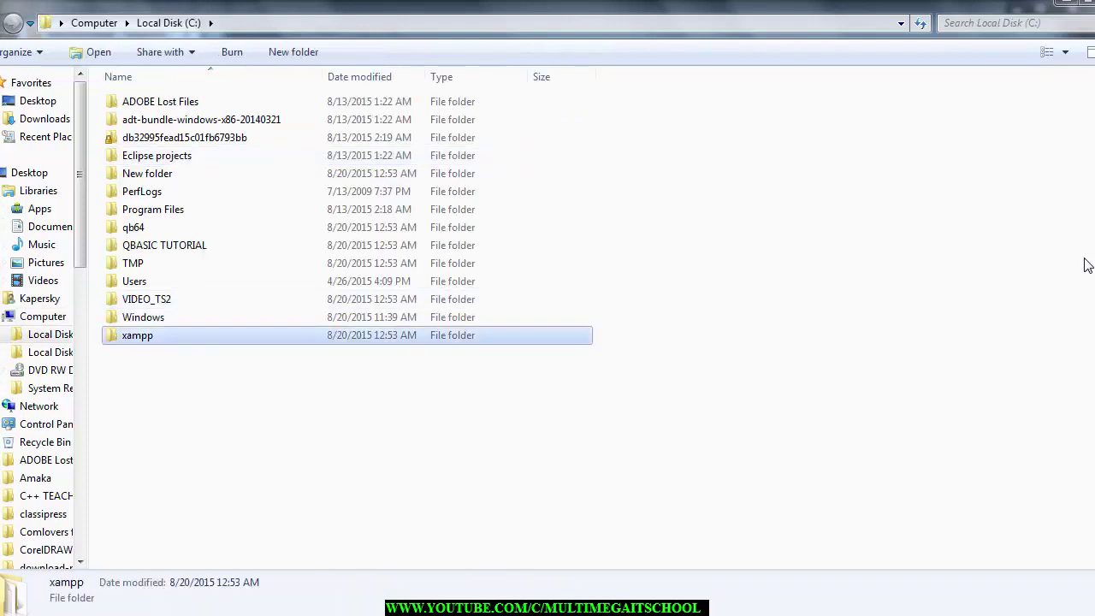
{"action": "key", "text": "Return"}
Step: Open the htdocs folder inside xampp
{"action": "key", "text": "Up"}
{"action": "key", "text": "Up"}
{"action": "key", "text": "Up"}
{"action": "key", "text": "Up"}
{"action": "key", "text": "Up"}
{"action": "key", "text": "Up"}
{"action": "key", "text": "Up"}
{"action": "key", "text": "Up"}
{"action": "key", "text": "space"}
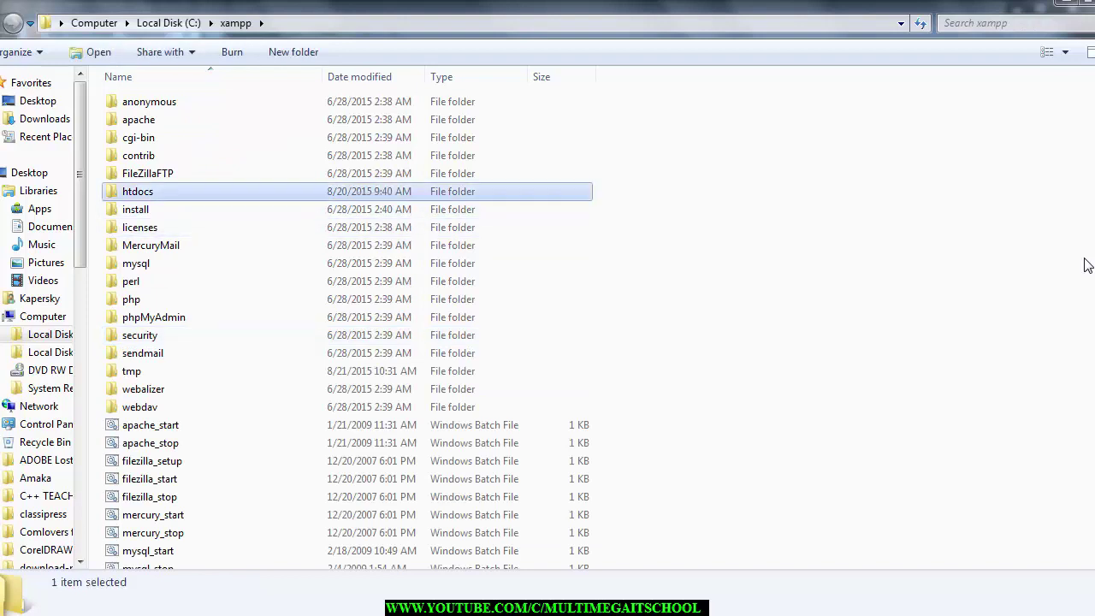
{"action": "key", "text": "Return"}
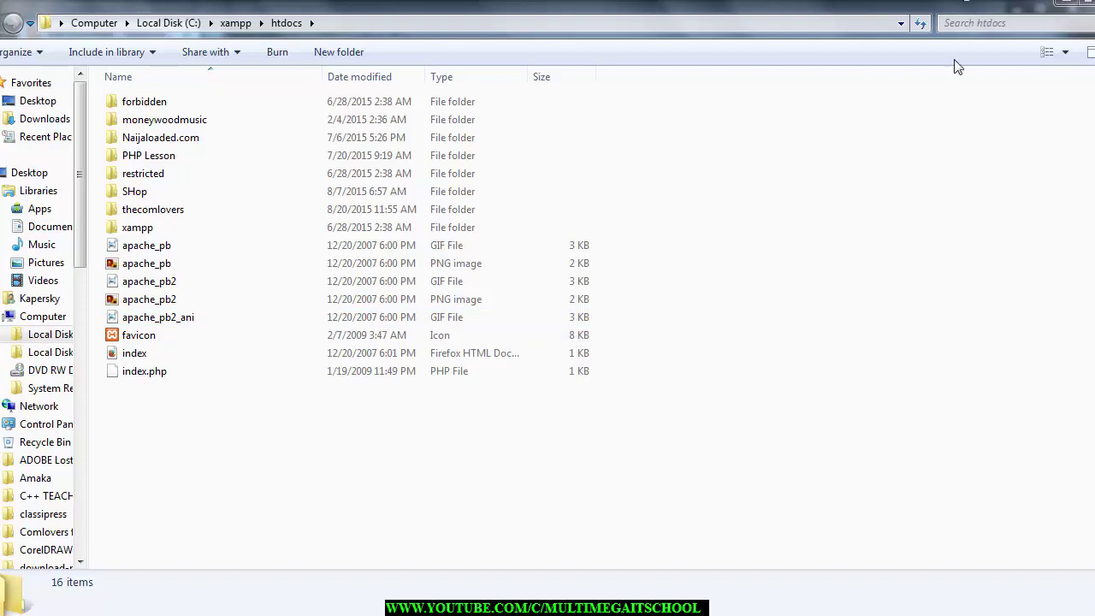
Step: Open the Naijaloaded.com site folder inside htdocs
{"action": "left_click", "coordinate": [197, 138]}
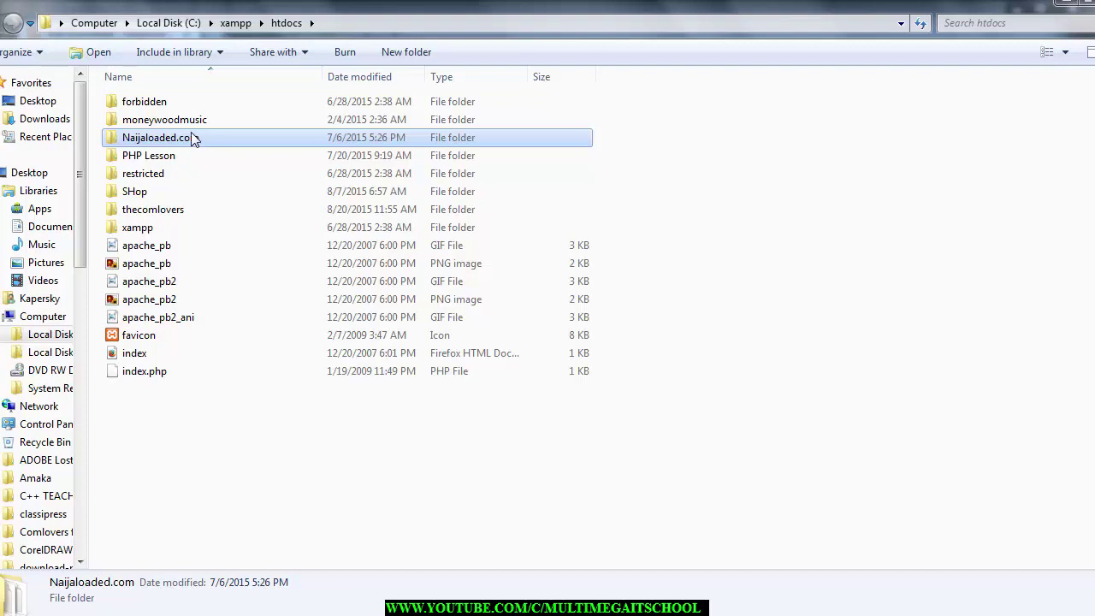
{"action": "mouse_move", "coordinate": [180, 149]}
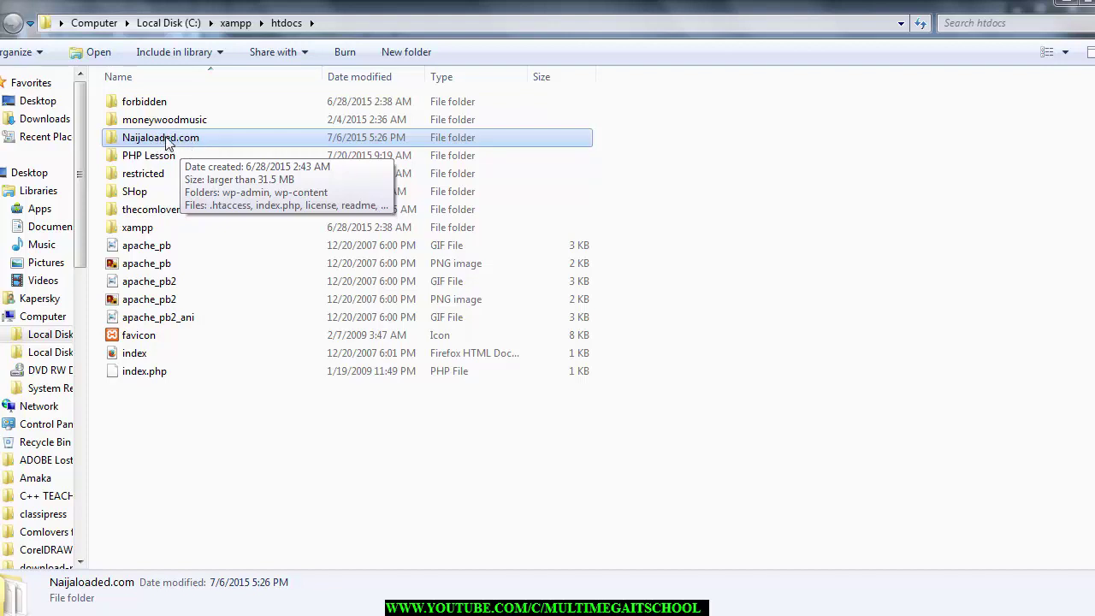
{"action": "left_click", "coordinate": [160, 140]}
{"action": "left_click", "coordinate": [267, 135]}
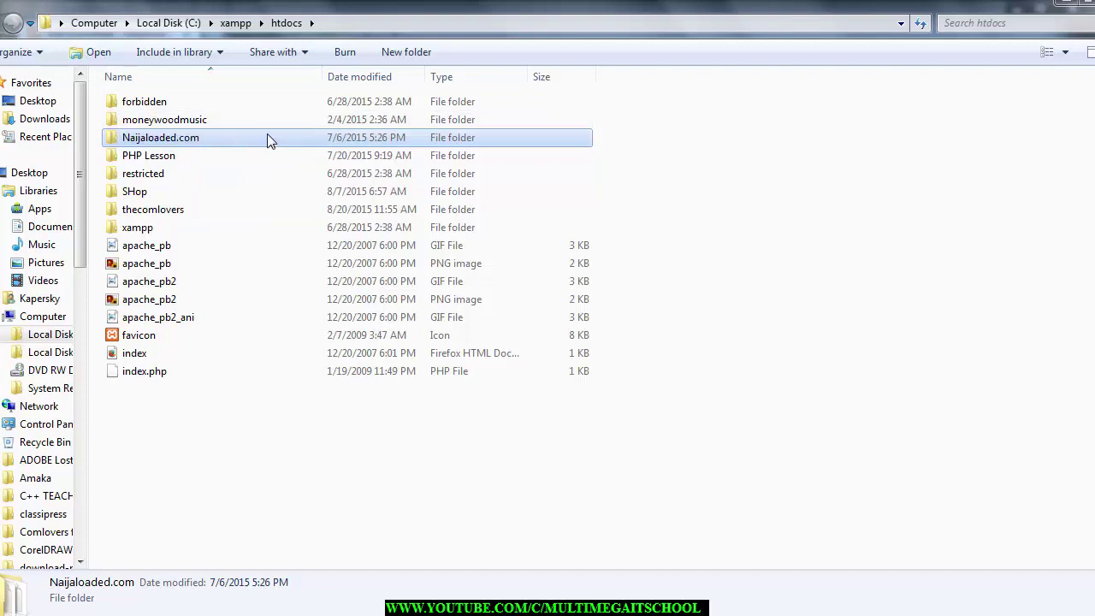
{"action": "double_click", "coordinate": [267, 140]}
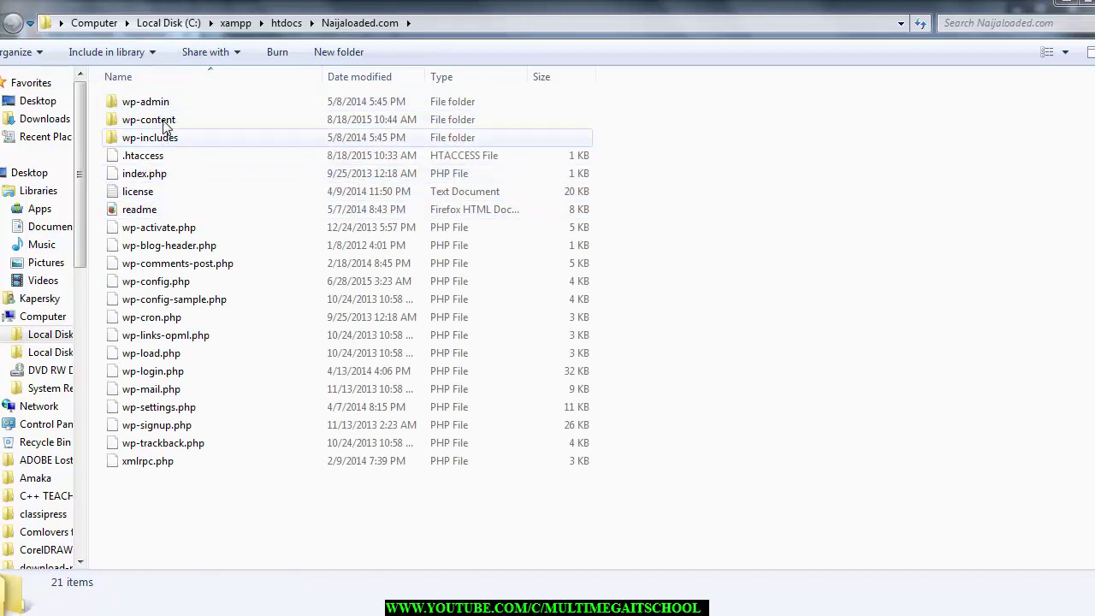
Step: Create a new folder named Downloads in the Naijaloaded.com site folder
{"action": "left_click", "coordinate": [333, 59]}
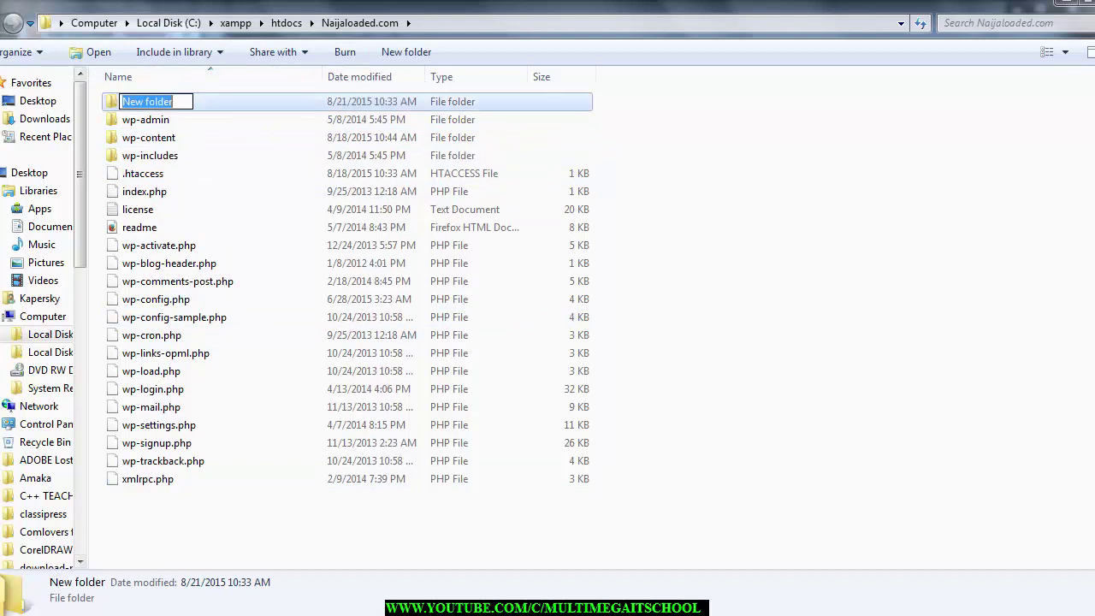
{"action": "mouse_move", "coordinate": [86, 612]}
{"action": "type", "text": "S"}
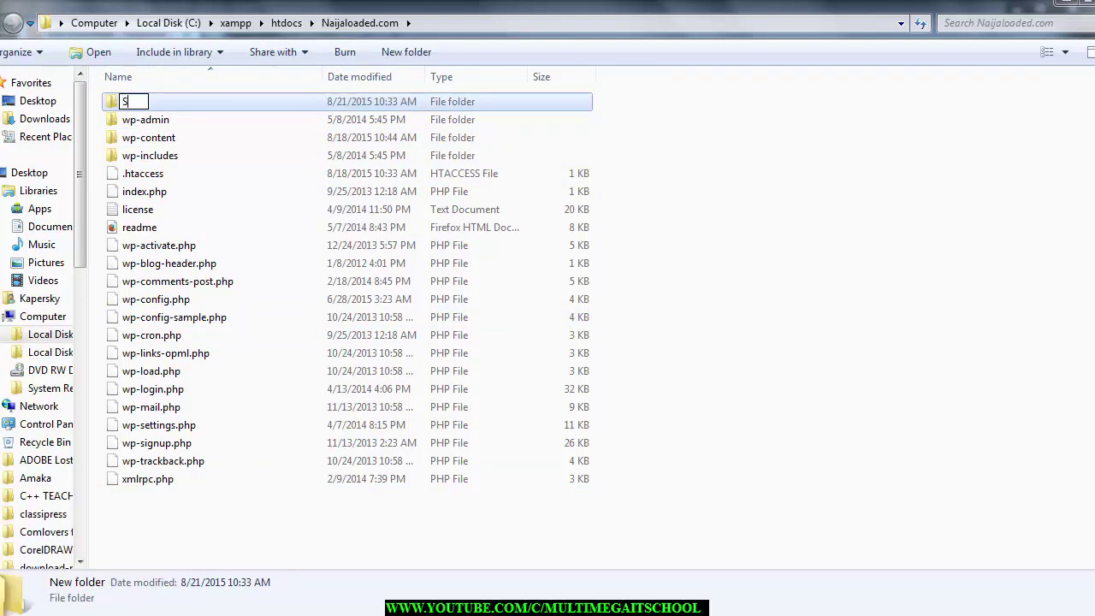
{"action": "key", "text": "BackSpace"}
{"action": "type", "text": "Downloads"}
{"action": "mouse_move", "coordinate": [123, 609]}
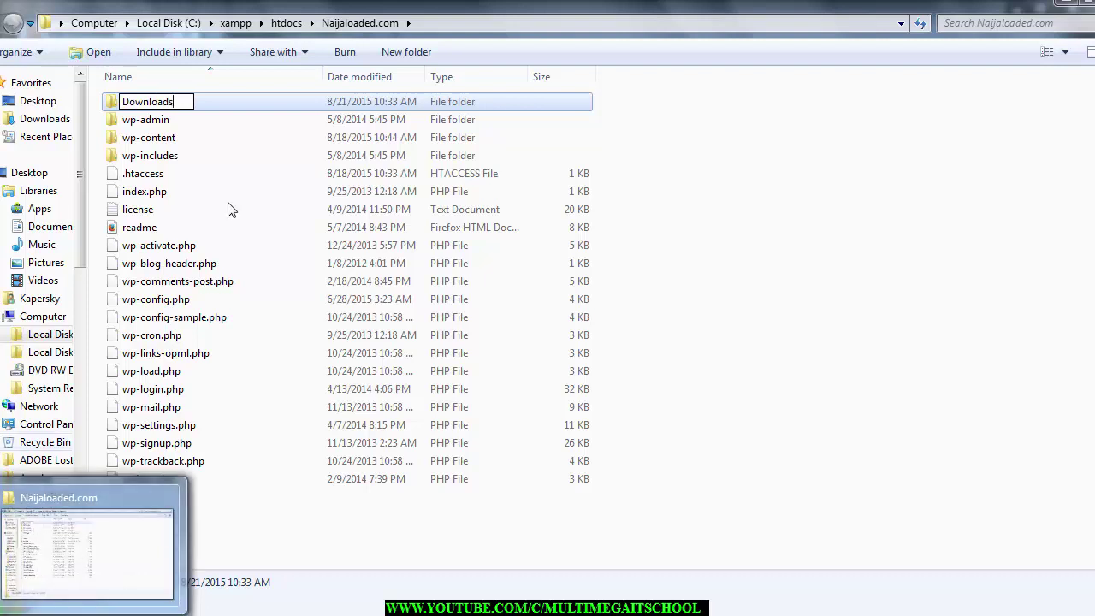
{"action": "left_click", "coordinate": [335, 519]}
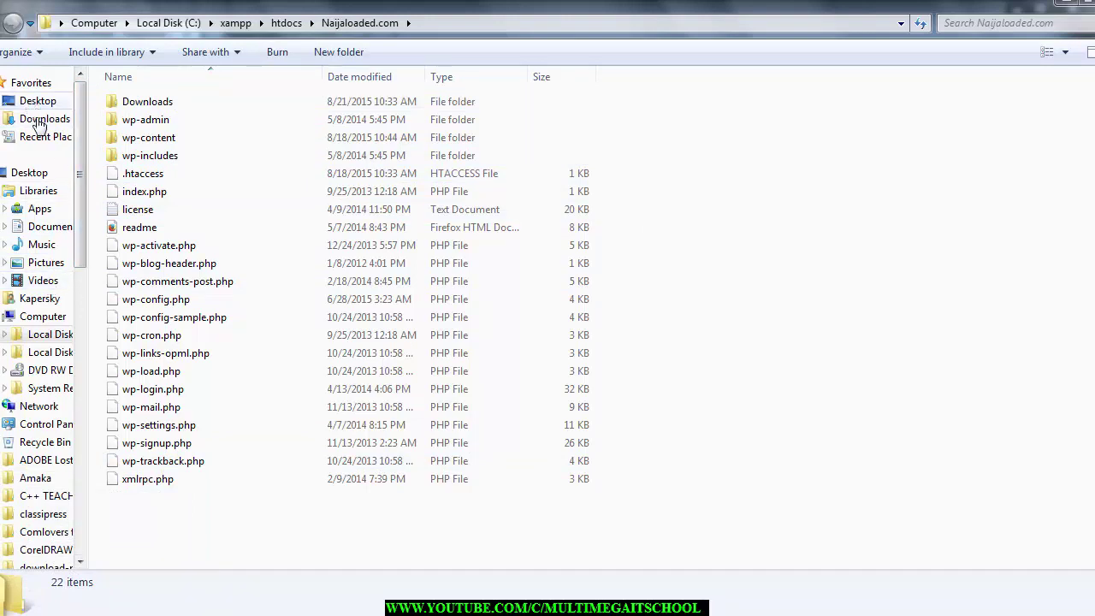
Step: Copy the A.D. The Bible Continues Season 1 Episode 1 video from the Videos library into the site's new Downloads folder
{"action": "left_click", "coordinate": [43, 282]}
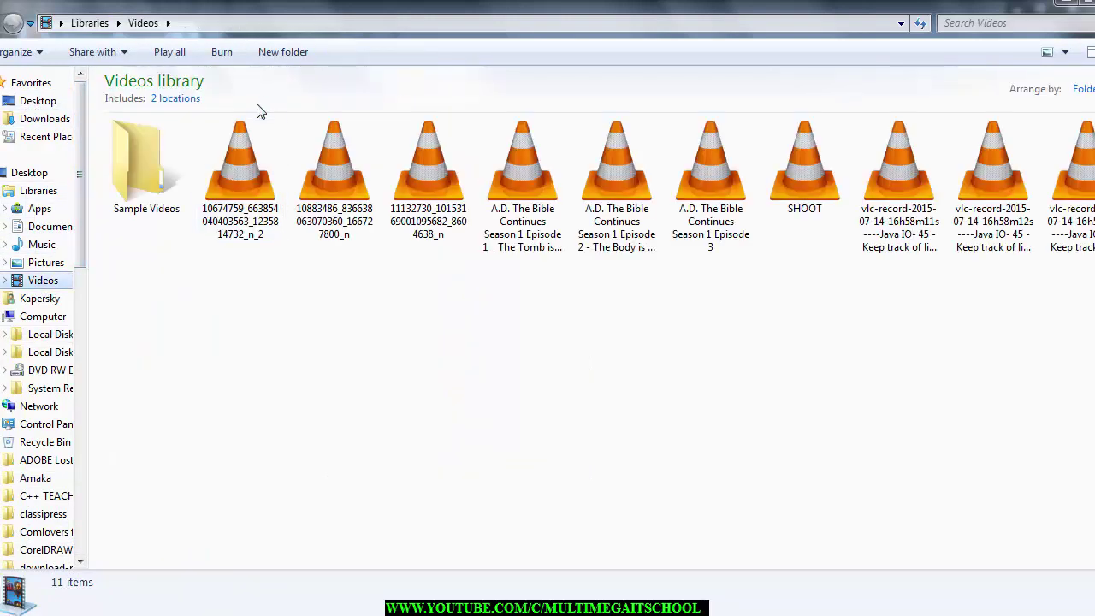
{"action": "left_click", "coordinate": [248, 195]}
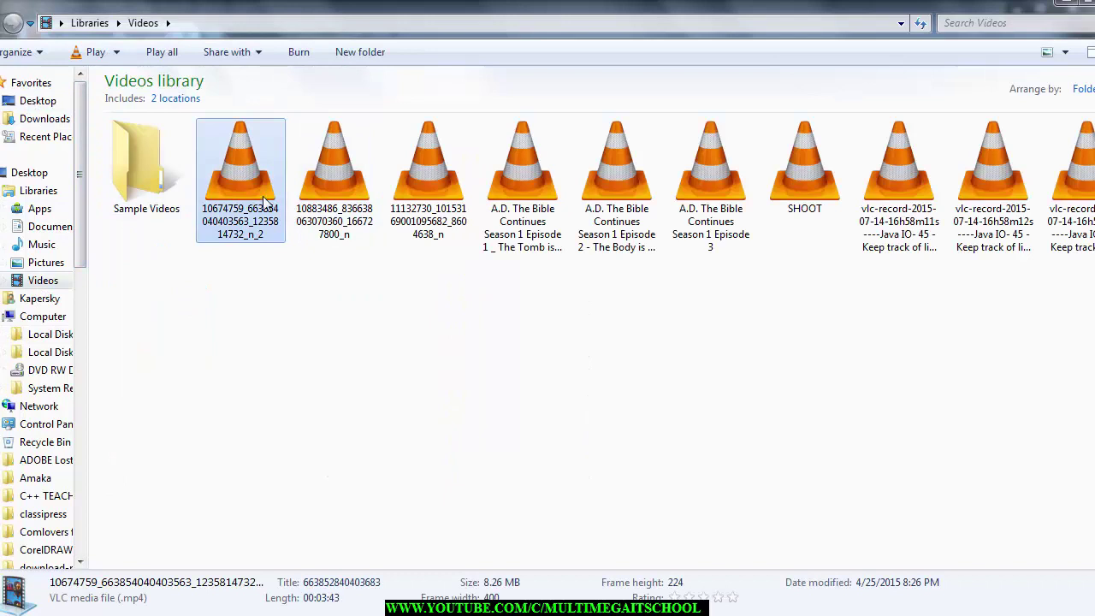
{"action": "left_click", "coordinate": [371, 195]}
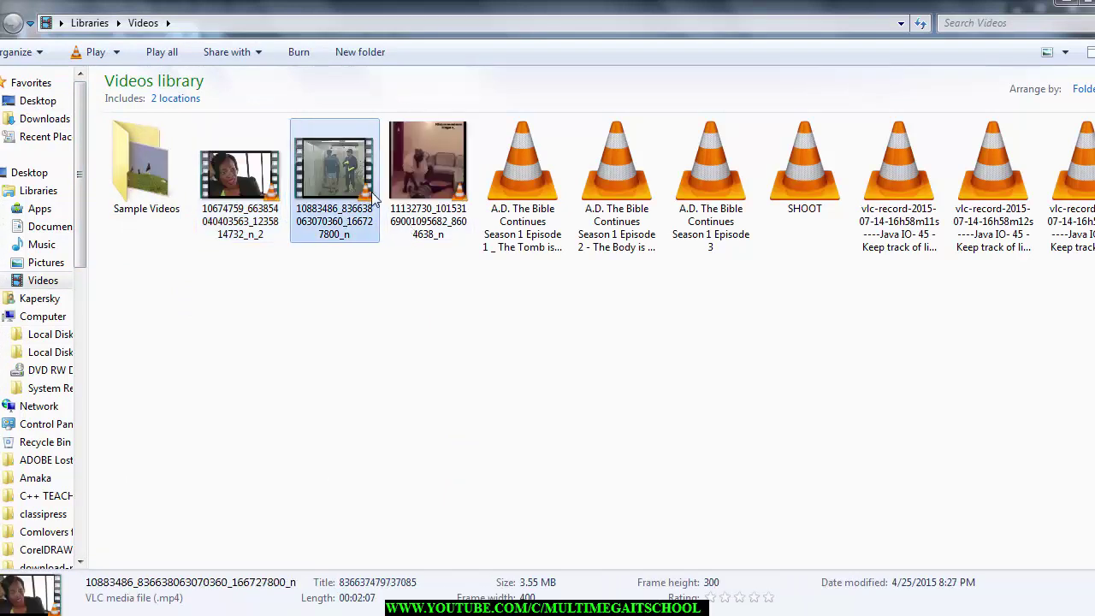
{"action": "left_click", "coordinate": [422, 205]}
{"action": "left_click", "coordinate": [542, 208]}
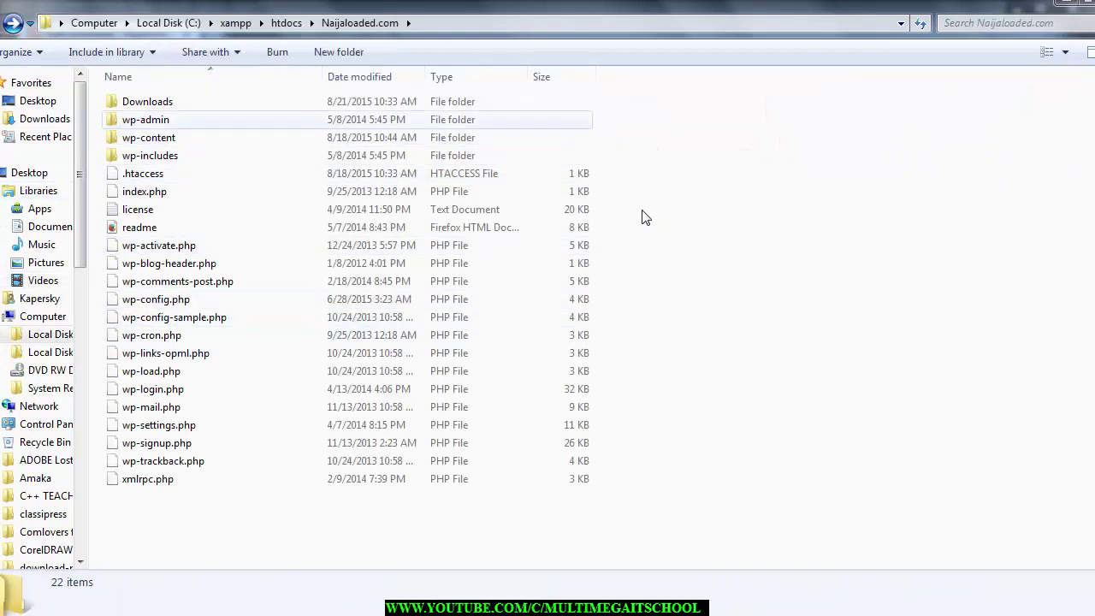
{"action": "left_click", "coordinate": [147, 101]}
{"action": "key", "text": "Return"}
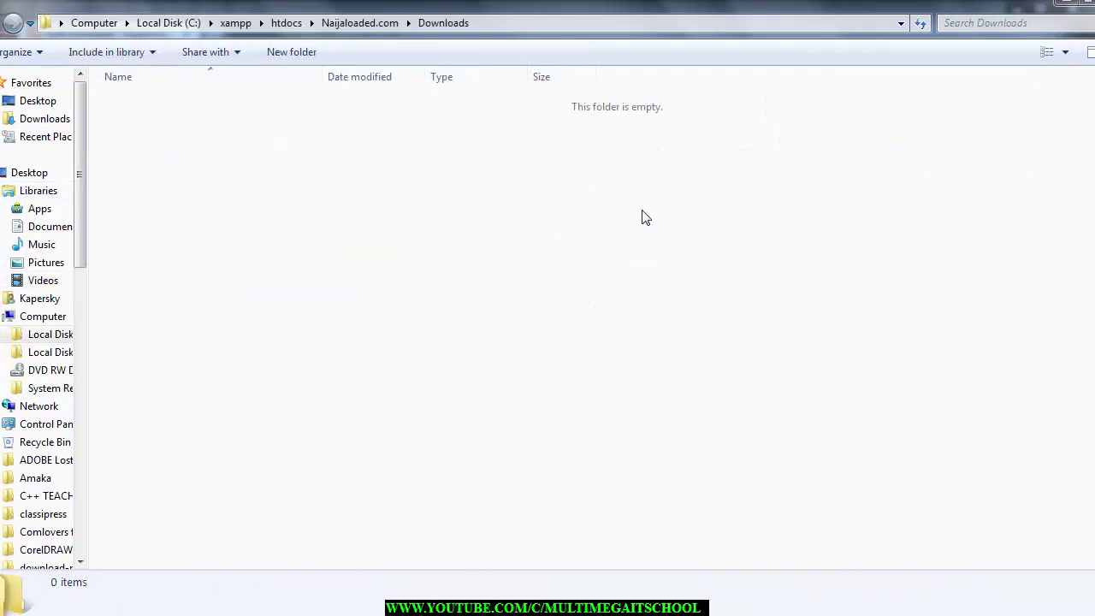
{"action": "key", "text": "ctrl+v"}
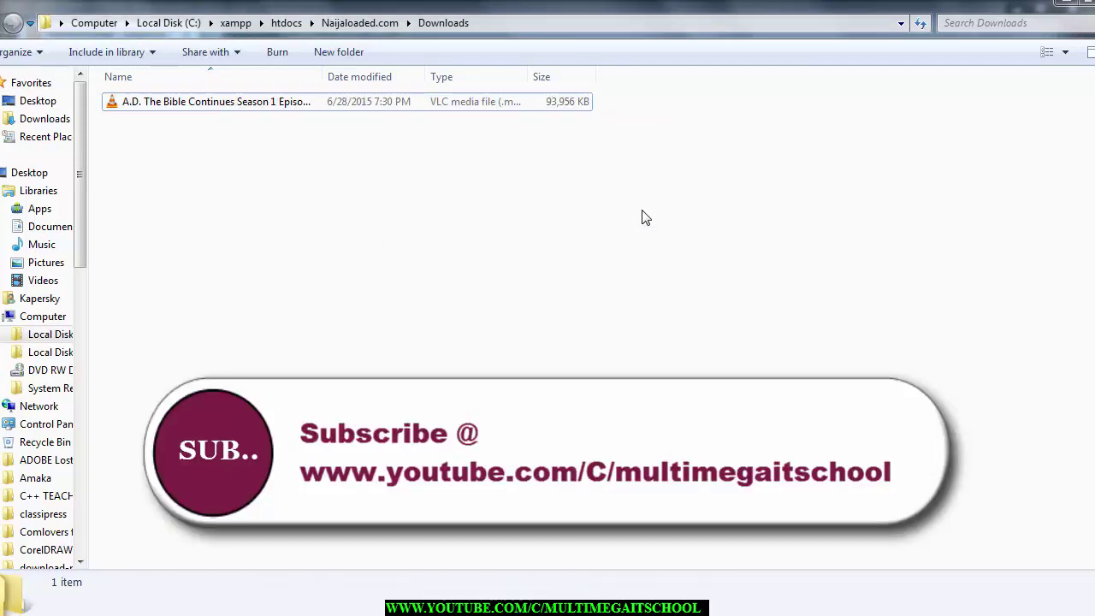
Step: Switch to Firefox and browse the site's Downloads folder to set the A.D. The Bible Continues Season 1 Episode 1 video as the download file
{"action": "key", "text": "alt+Tab"}
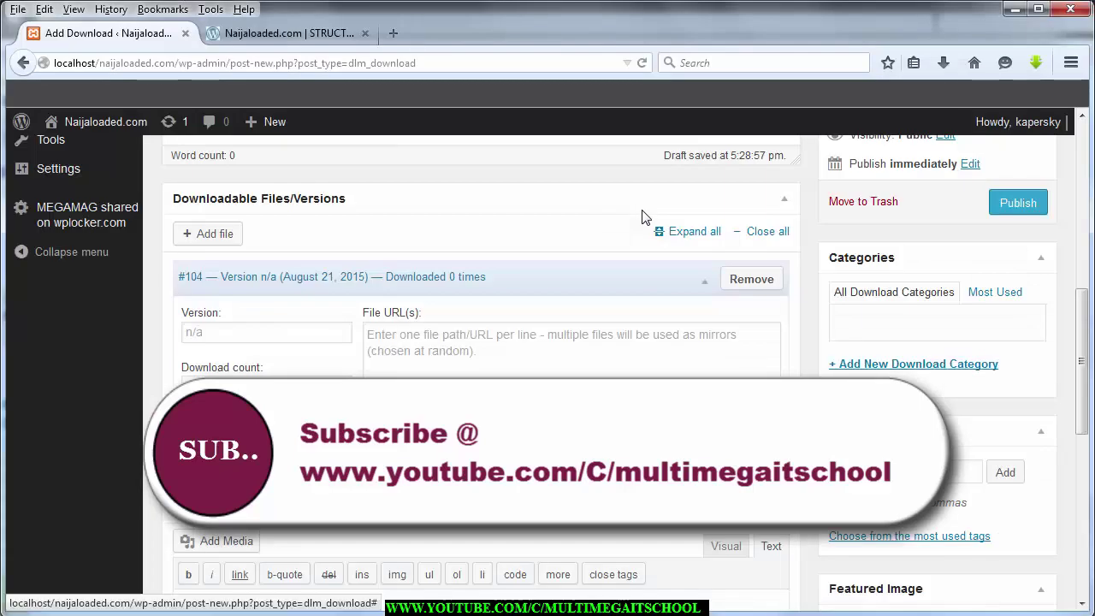
{"action": "key", "text": "Return"}
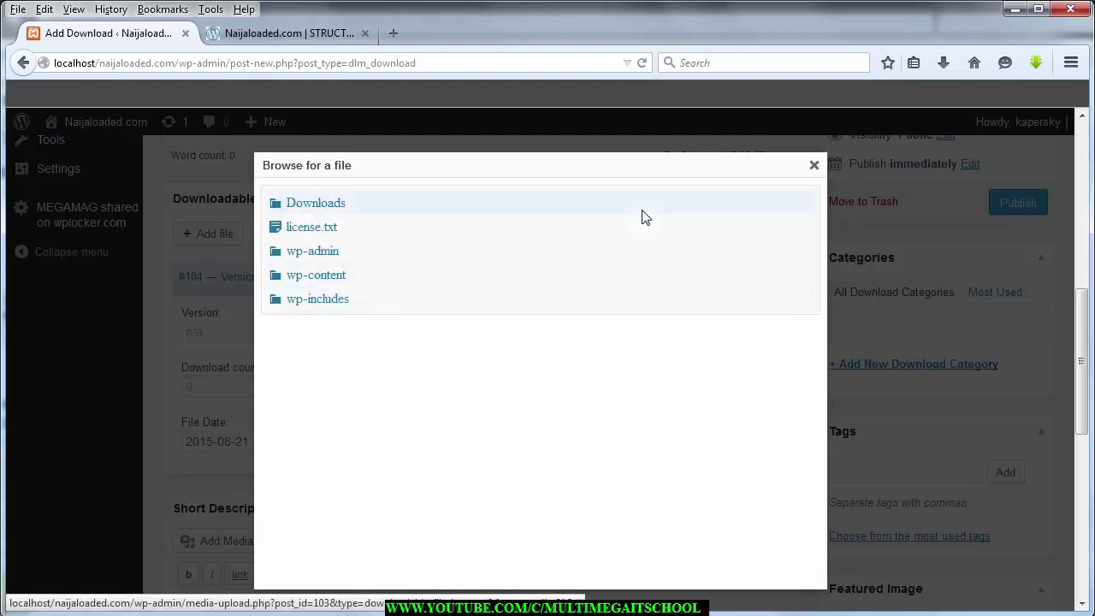
{"action": "left_click", "coordinate": [642, 210]}
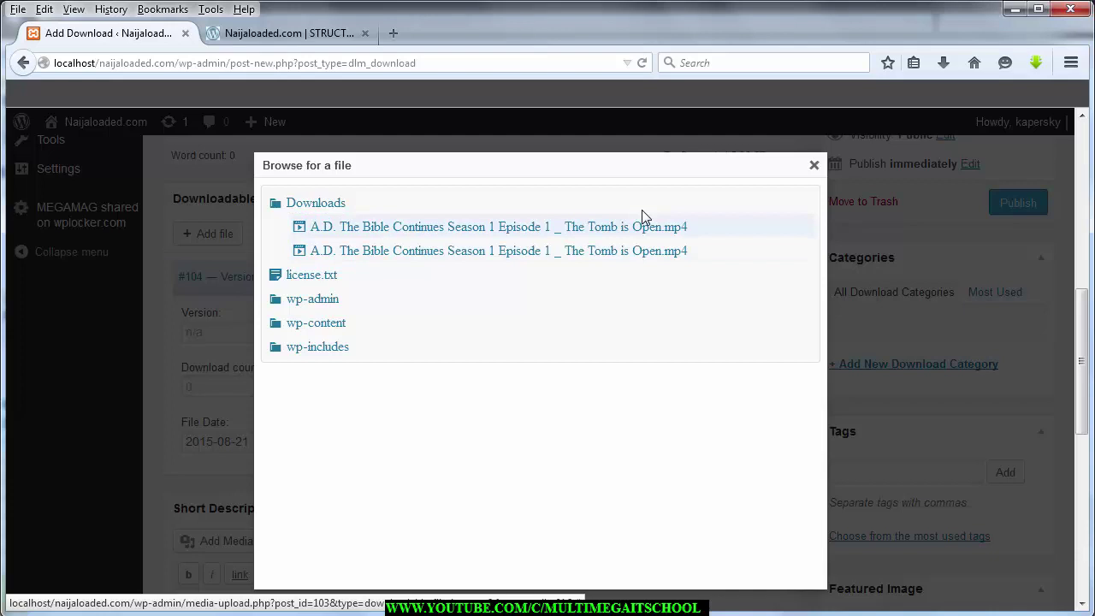
{"action": "left_click", "coordinate": [643, 226]}
Step: Reopen the upload file chooser to check its maximum file size, and close it without choosing a file
{"action": "key", "text": "Tab"}
{"action": "key", "text": "Return"}
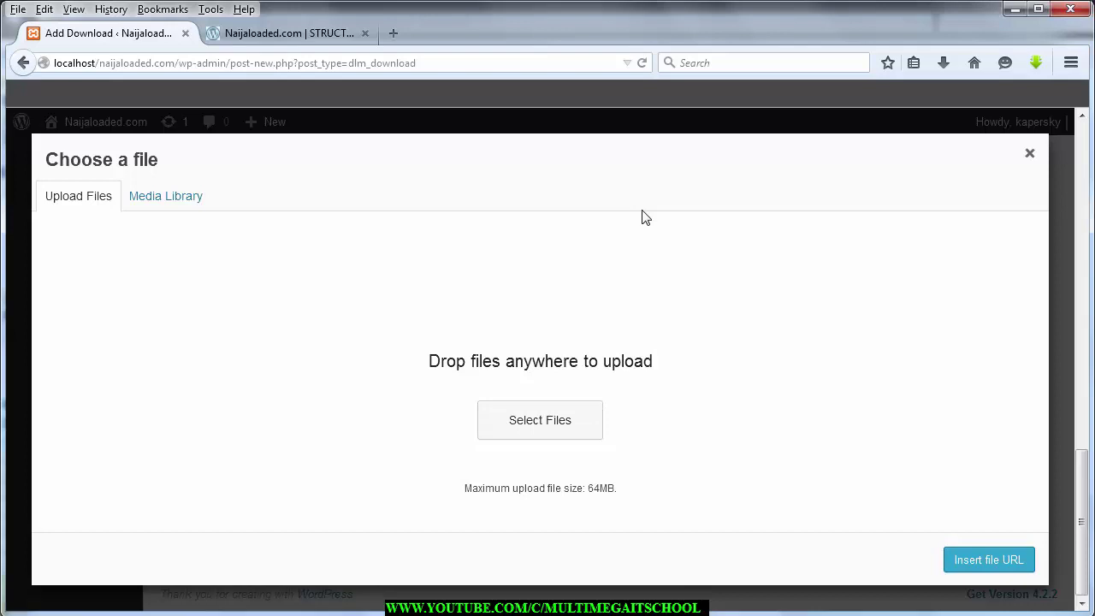
{"action": "key", "text": "Escape"}
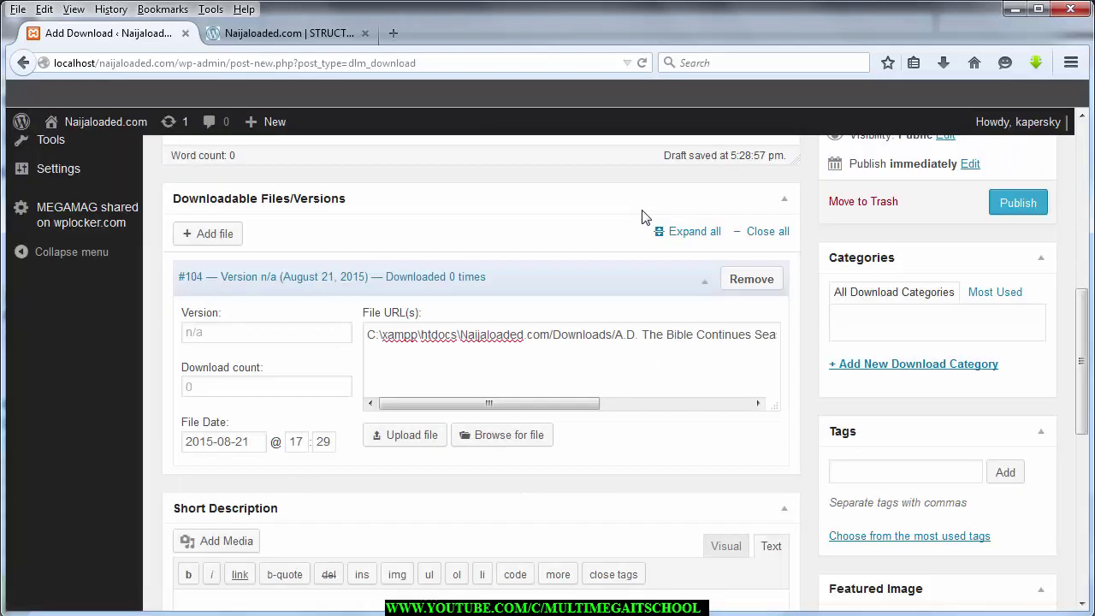
Step: Examine the path inserted as the download's file URL and dismiss the Windows color scheme prompt
{"action": "left_click_drag", "start_coordinate": [382, 334], "coordinate": [739, 334]}
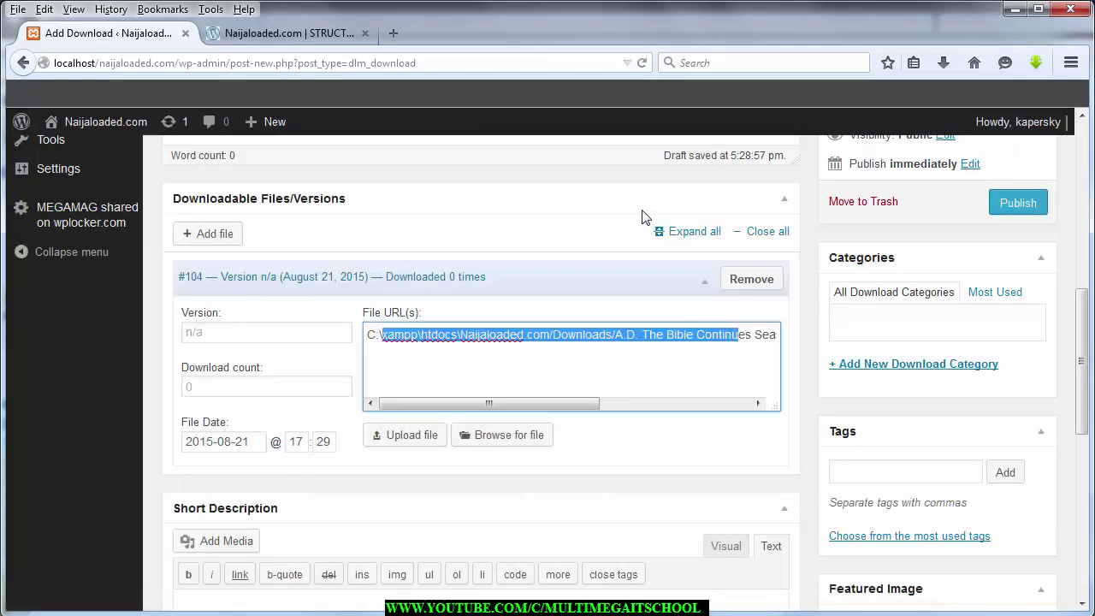
{"action": "left_click", "coordinate": [641, 217]}
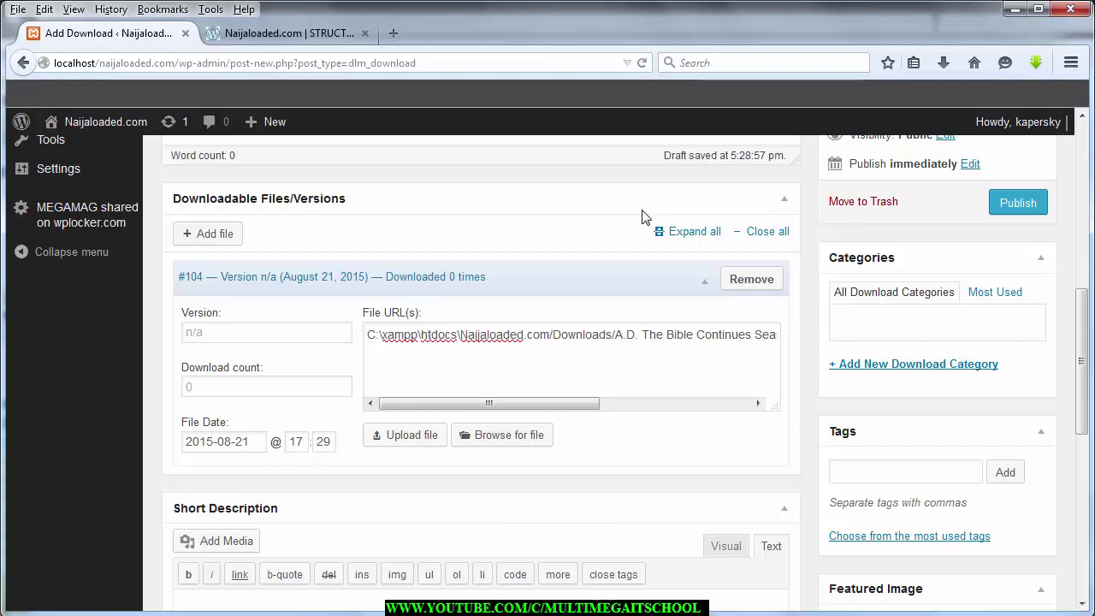
{"action": "key", "text": "Tab"}
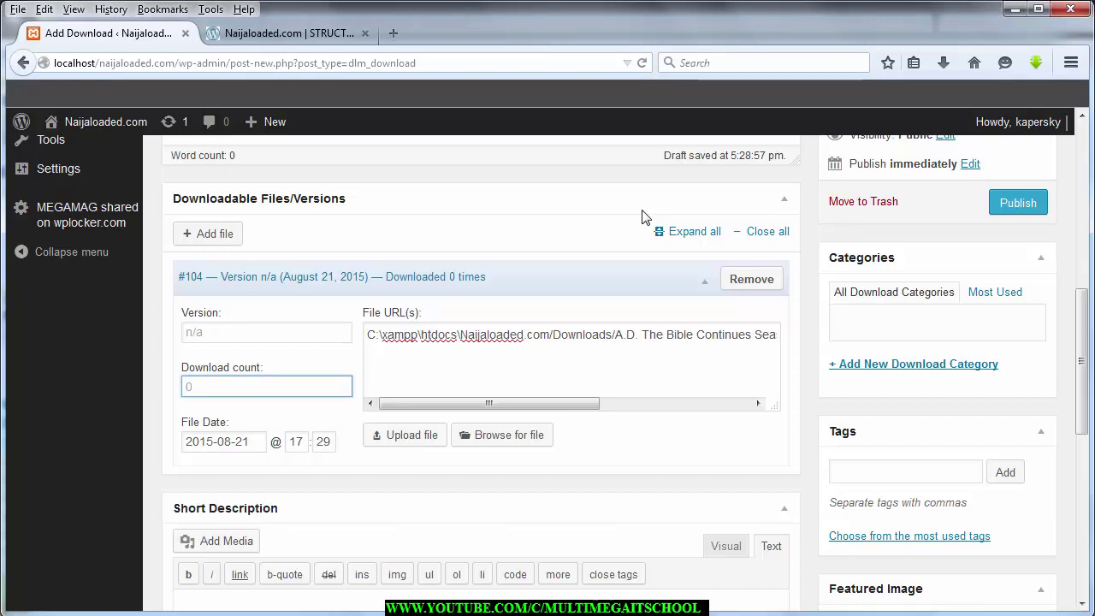
{"action": "left_click", "coordinate": [641, 217]}
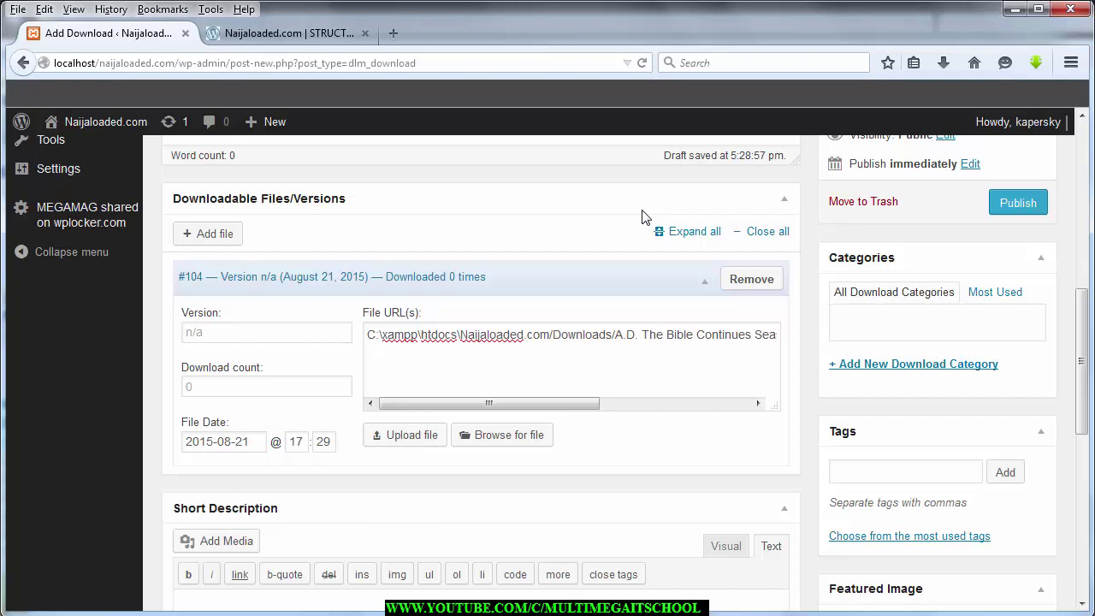
{"action": "key", "text": "Tab"}
{"action": "left_click", "coordinate": [642, 211]}
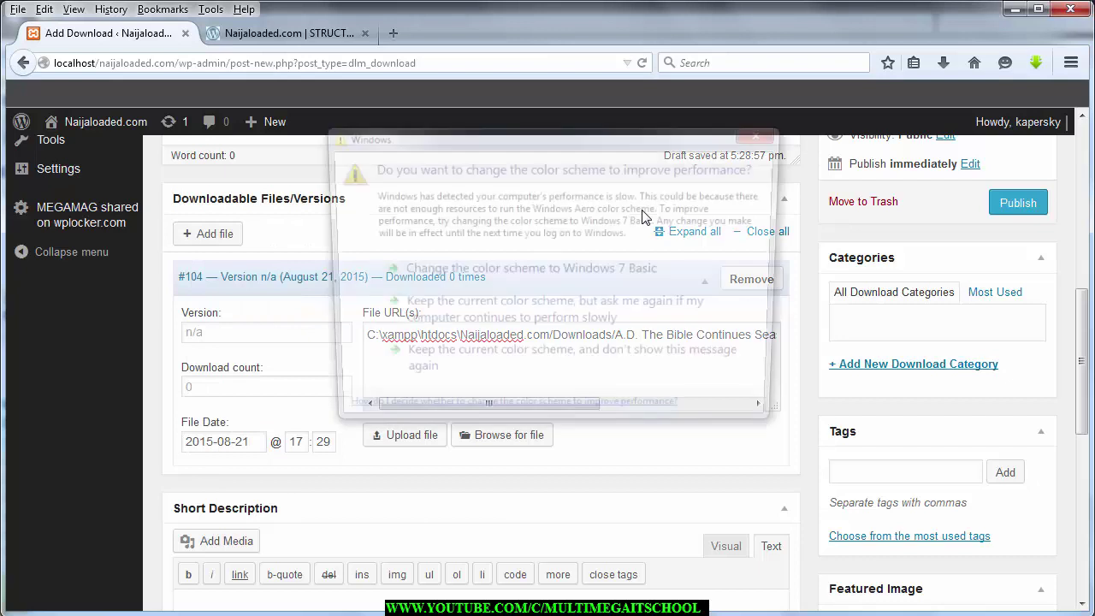
{"action": "key", "text": "Return"}
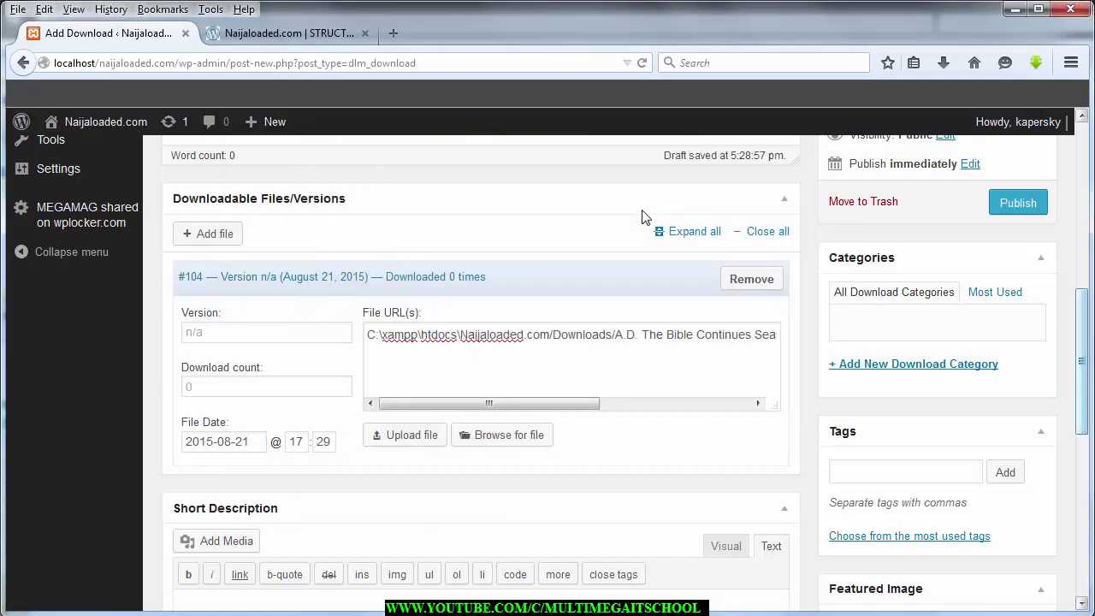
Step: Review the gospel download's title, options, file and description sections, and publish the download
{"action": "scroll", "coordinate": [643, 218], "scroll_direction": "down", "scroll_amount": 1}
{"action": "scroll", "coordinate": [643, 217], "scroll_direction": "down", "scroll_amount": 5}
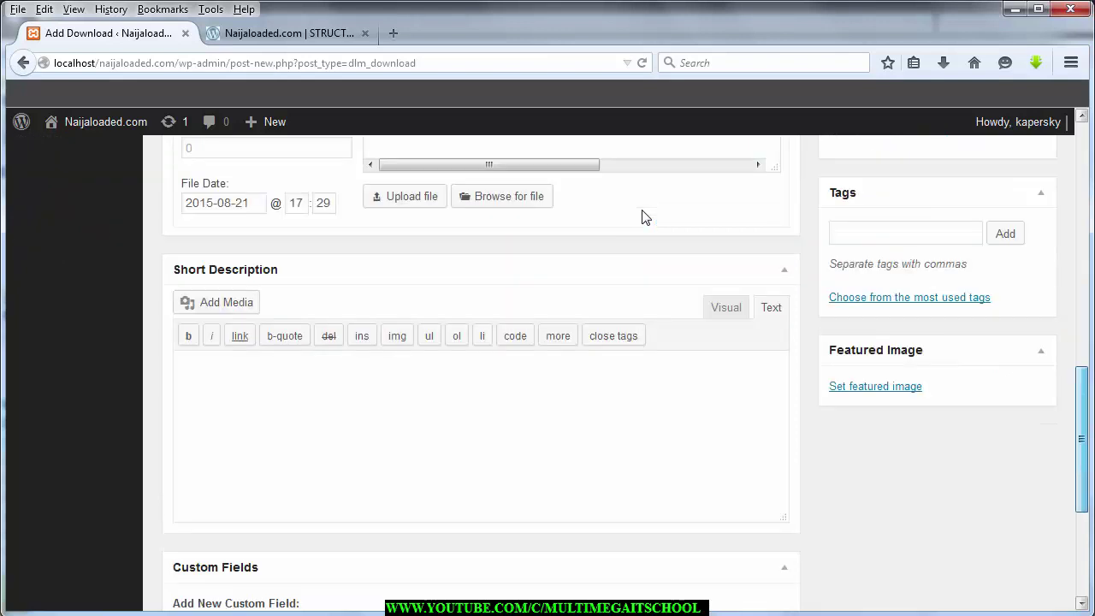
{"action": "scroll", "coordinate": [643, 217], "scroll_direction": "down", "scroll_amount": 3}
{"action": "scroll", "coordinate": [643, 217], "scroll_direction": "up", "scroll_amount": 5}
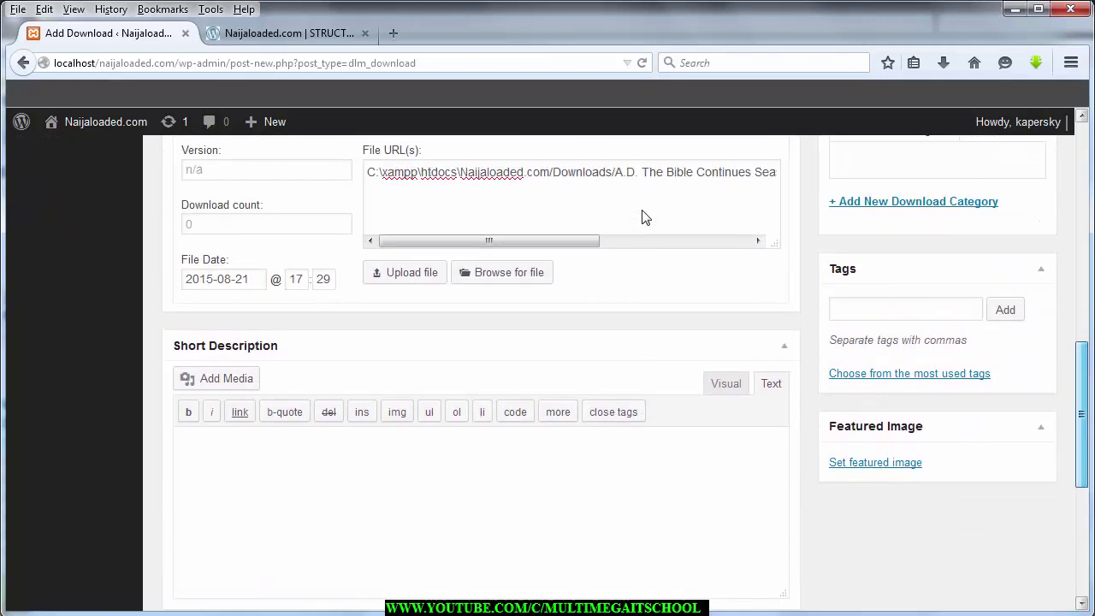
{"action": "scroll", "coordinate": [643, 217], "scroll_direction": "up", "scroll_amount": 9}
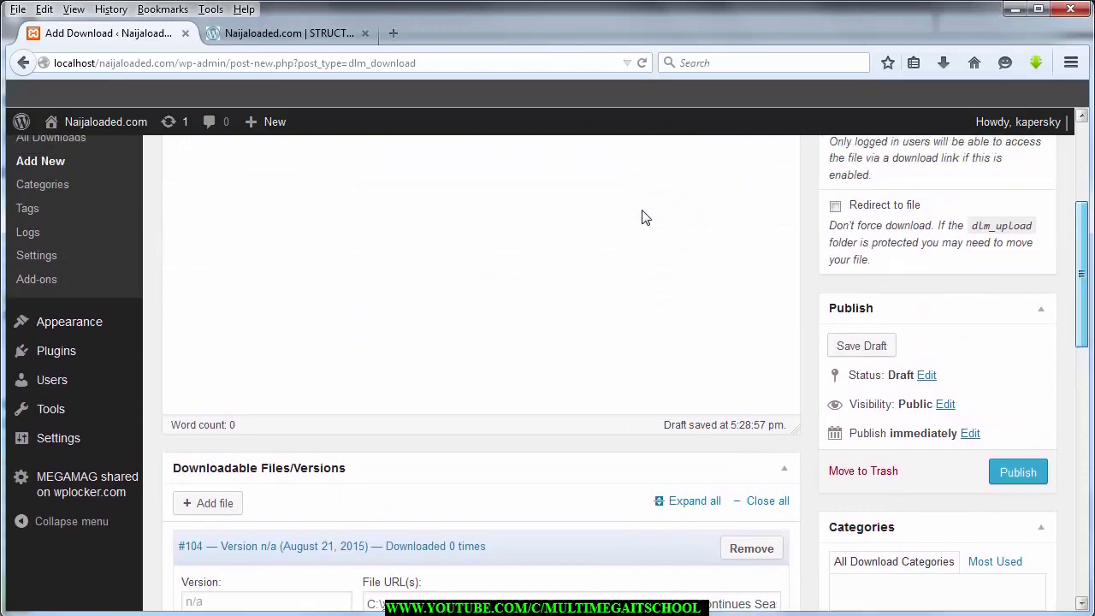
{"action": "scroll", "coordinate": [643, 217], "scroll_direction": "up", "scroll_amount": 5}
{"action": "scroll", "coordinate": [643, 217], "scroll_direction": "down", "scroll_amount": 1}
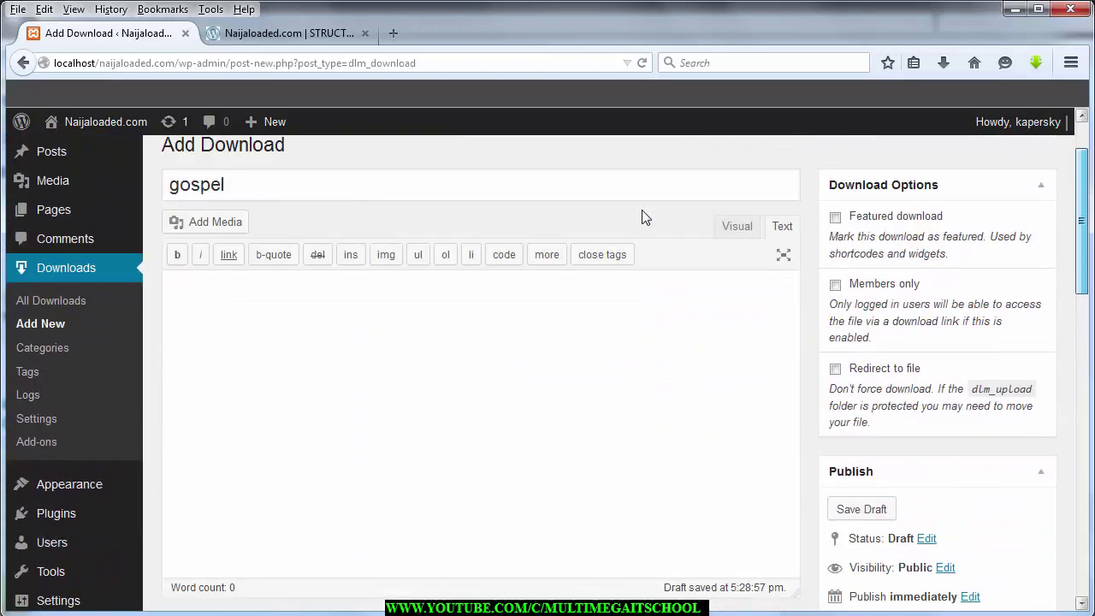
{"action": "scroll", "coordinate": [643, 217], "scroll_direction": "down", "scroll_amount": 11}
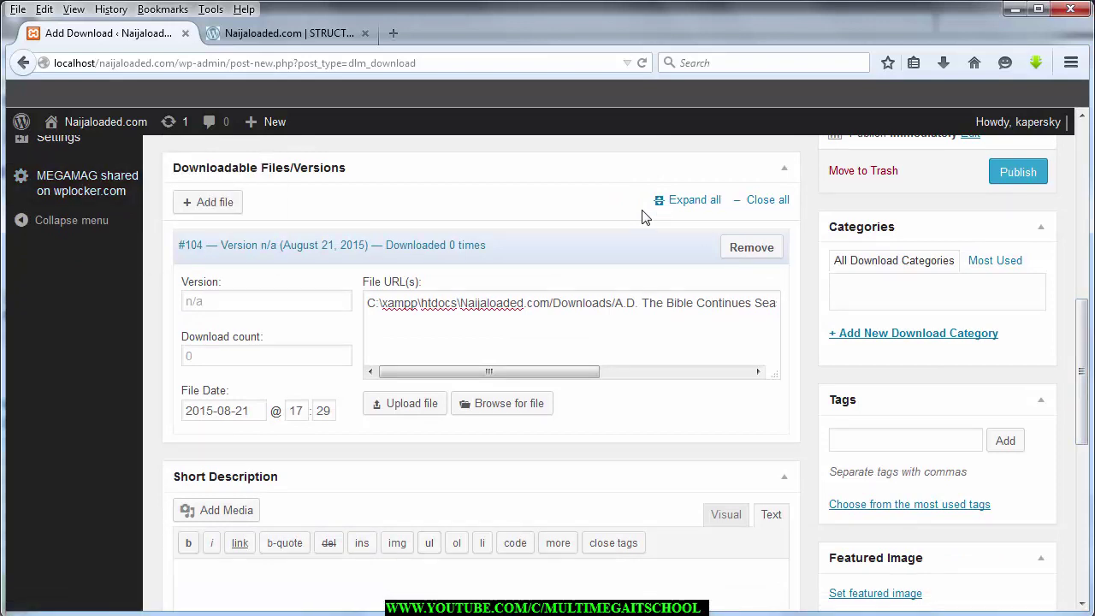
{"action": "key", "text": "Return"}
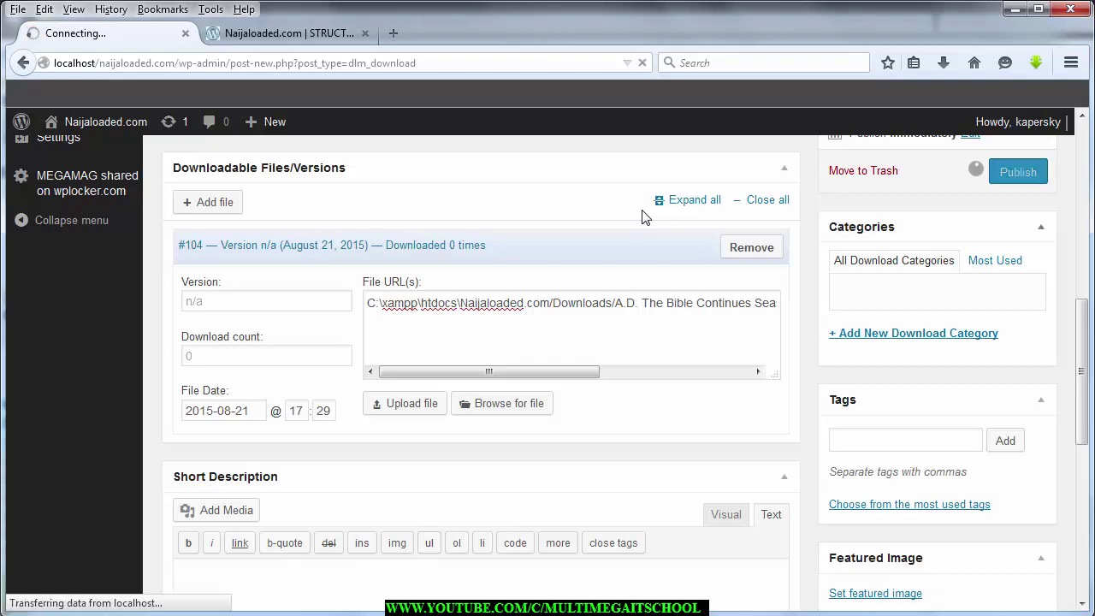
{"action": "scroll", "coordinate": [645, 218], "scroll_direction": "up", "scroll_amount": 5}
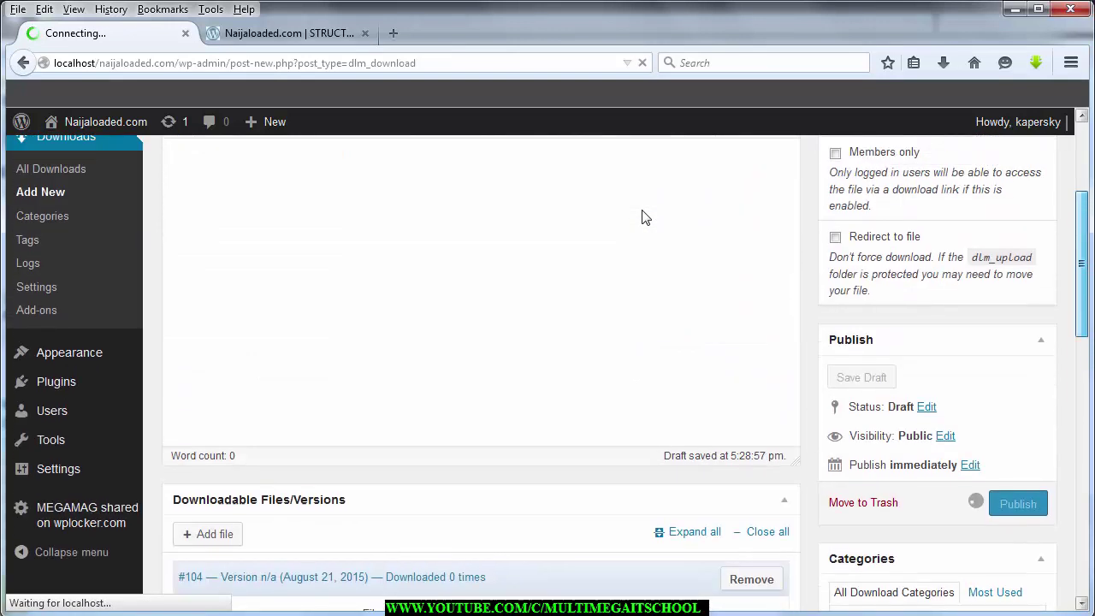
{"action": "scroll", "coordinate": [645, 217], "scroll_direction": "up", "scroll_amount": 2}
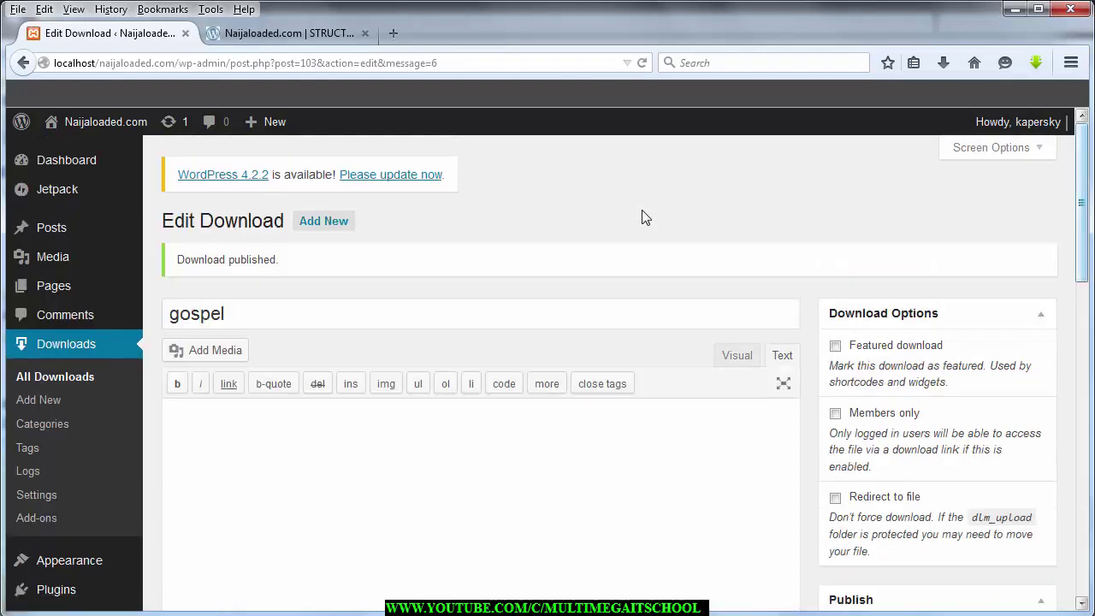
Step: Review the published gospel download's options, publish details, file, tags and custom field sections
{"action": "scroll", "coordinate": [645, 217], "scroll_direction": "down", "scroll_amount": 2}
{"action": "scroll", "coordinate": [645, 217], "scroll_direction": "up", "scroll_amount": 1}
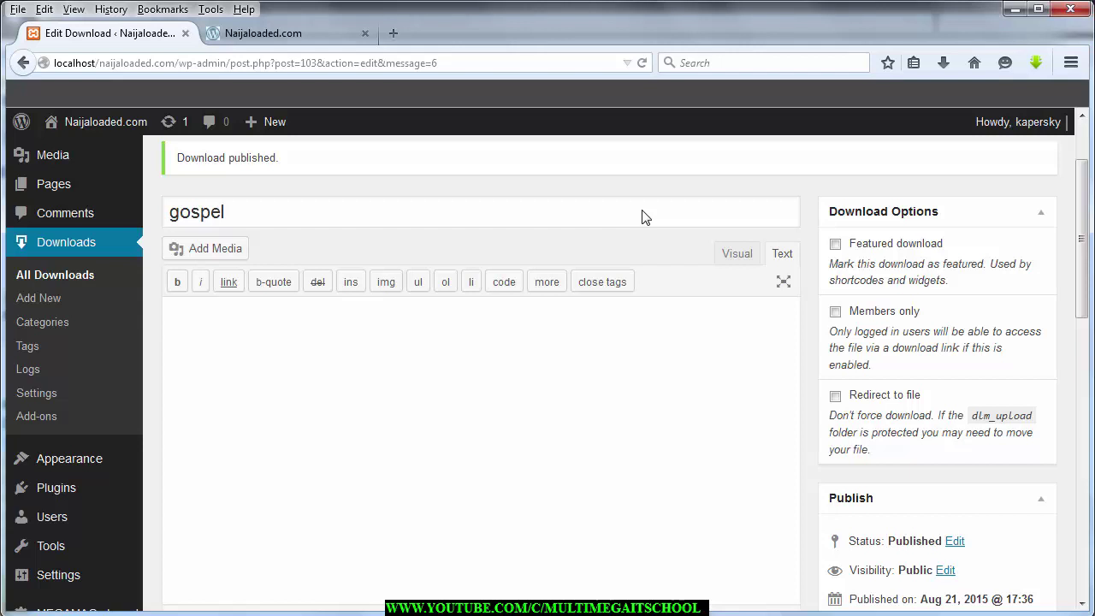
{"action": "scroll", "coordinate": [645, 217], "scroll_direction": "down", "scroll_amount": 4}
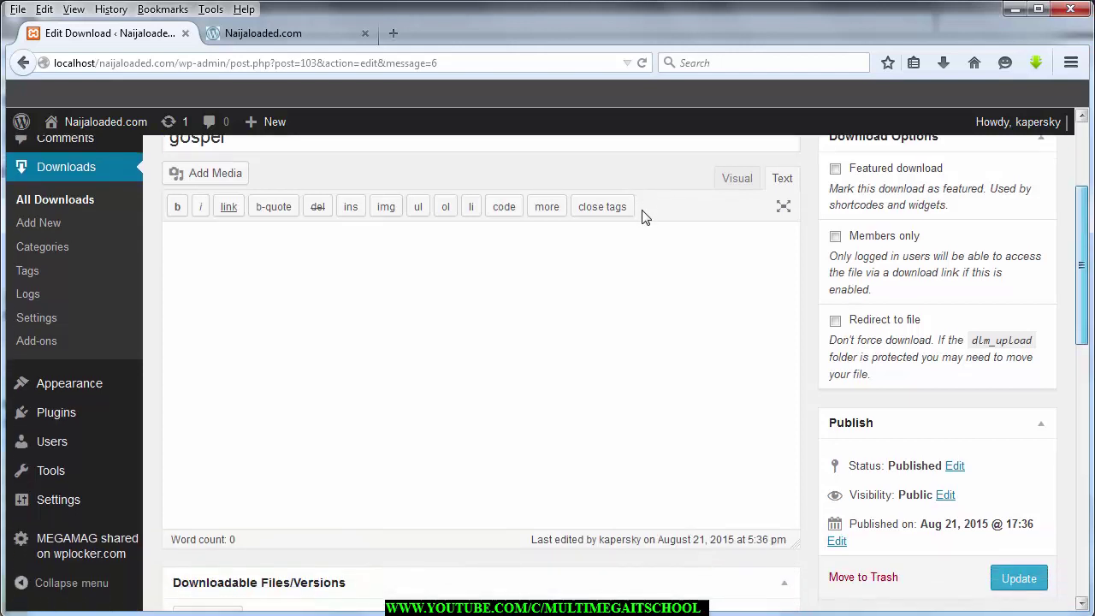
{"action": "scroll", "coordinate": [645, 217], "scroll_direction": "up", "scroll_amount": 1}
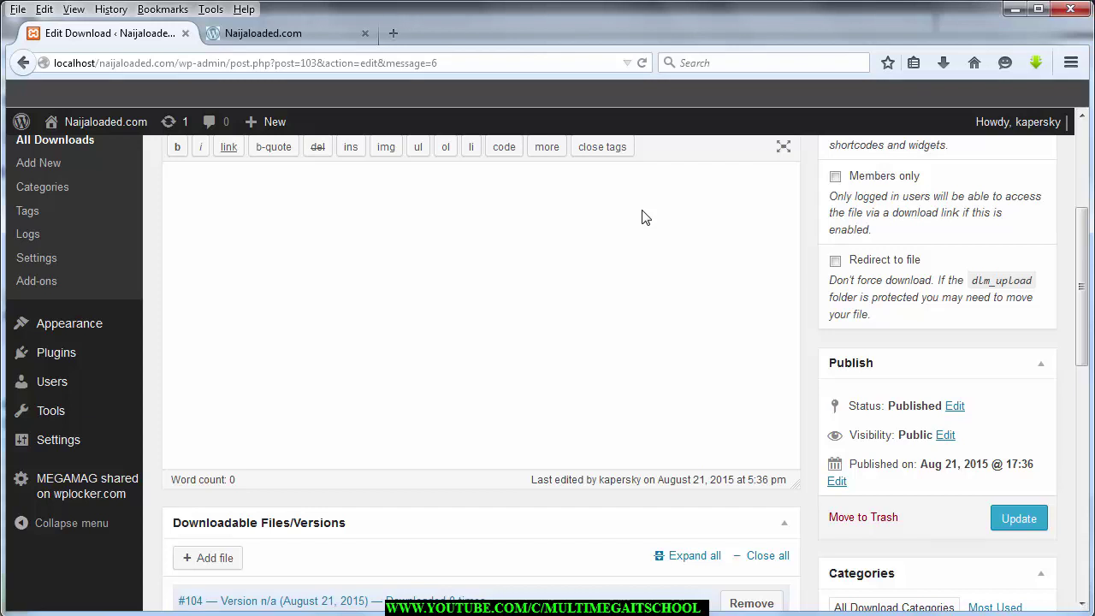
{"action": "scroll", "coordinate": [645, 217], "scroll_direction": "down", "scroll_amount": 12}
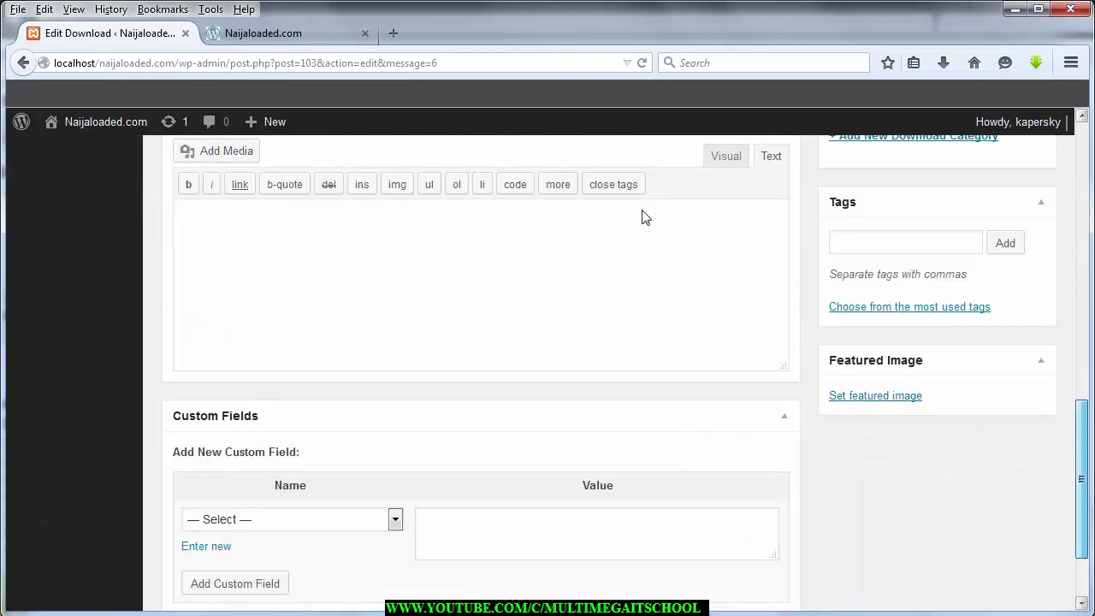
{"action": "scroll", "coordinate": [645, 217], "scroll_direction": "up", "scroll_amount": 18}
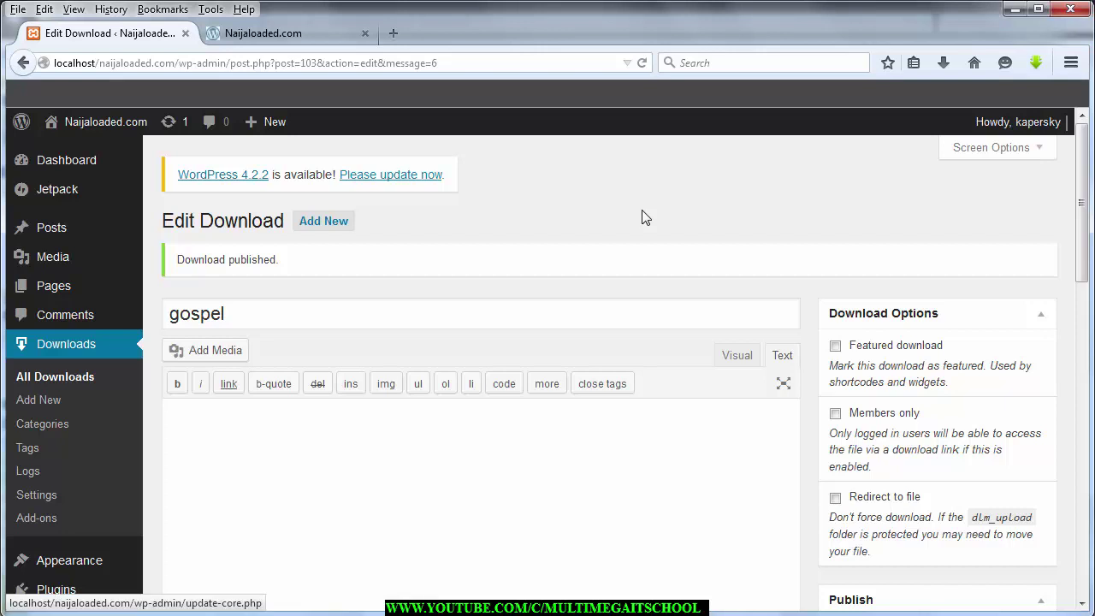
Step: Open the list of all posts and open the latest post, titled STRUCTURED, for editing
{"action": "mouse_move", "coordinate": [51, 227]}
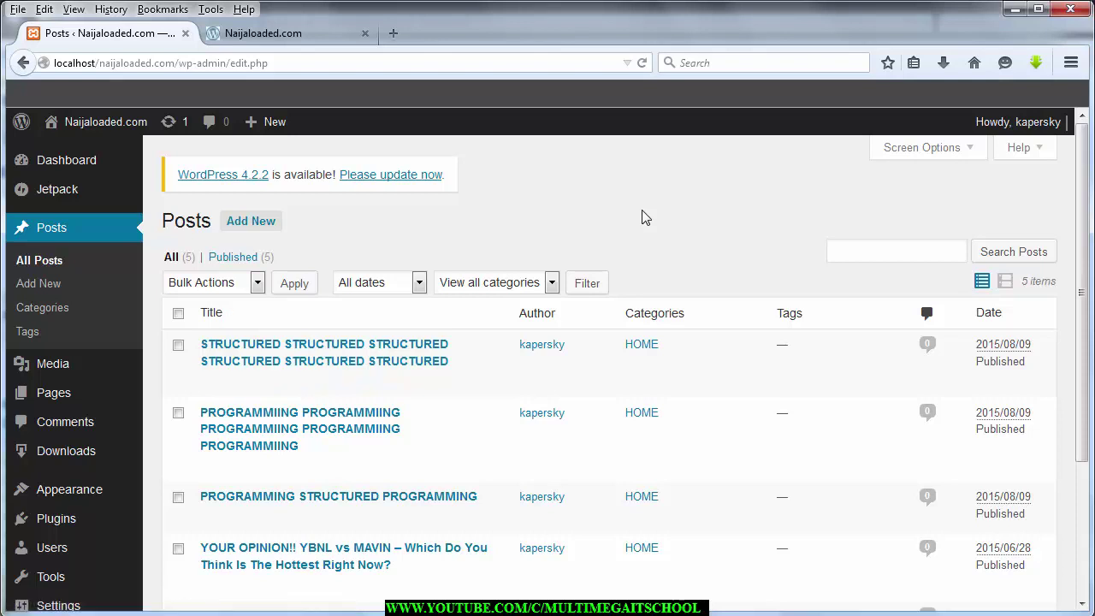
{"action": "key", "text": "Tab"}
{"action": "key", "text": "Tab"}
{"action": "key", "text": "Tab"}
{"action": "key", "text": "Tab"}
{"action": "key", "text": "Tab"}
{"action": "key", "text": "Tab"}
{"action": "key", "text": "Tab"}
{"action": "key", "text": "Tab"}
{"action": "key", "text": "Tab"}
{"action": "key", "text": "Tab"}
{"action": "key", "text": "Tab"}
{"action": "key", "text": "Tab"}
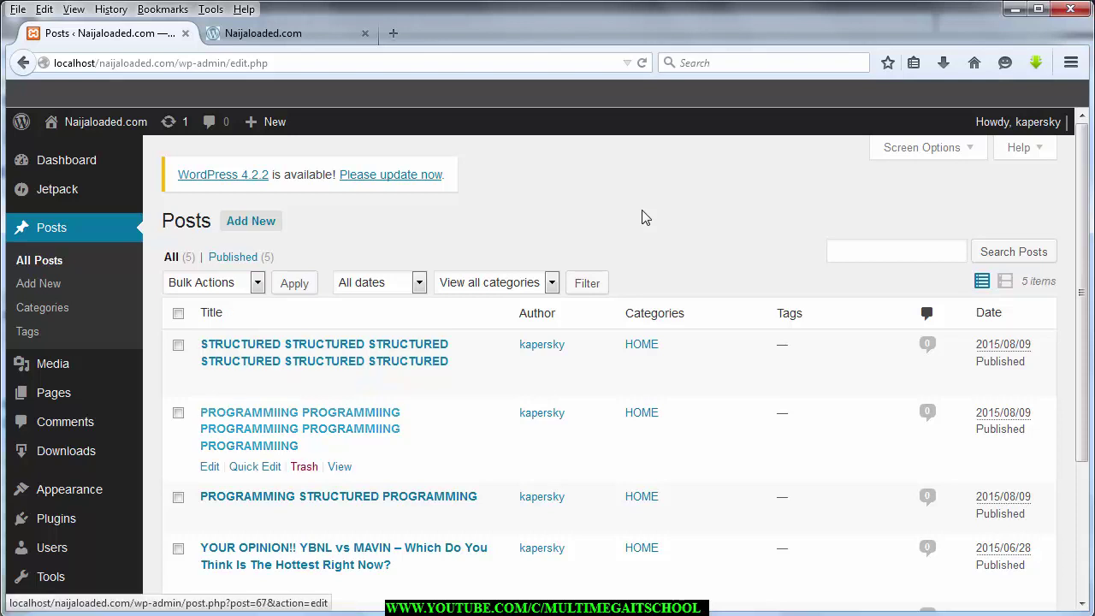
{"action": "key", "text": "Tab"}
{"action": "key", "text": "Tab"}
{"action": "key", "text": "Tab"}
{"action": "key", "text": "Tab"}
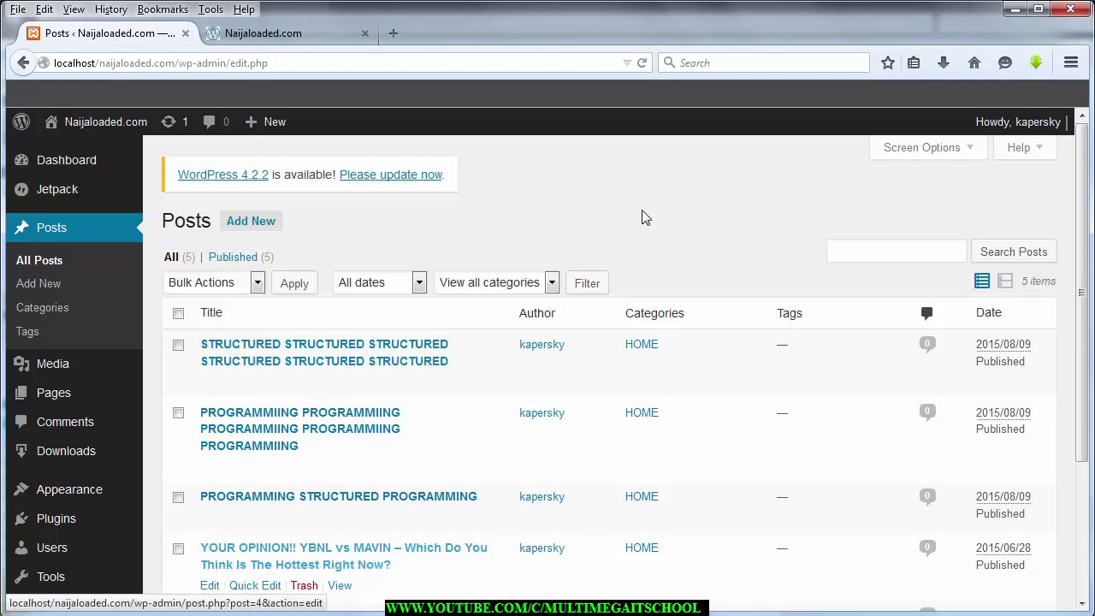
{"action": "key", "text": "shift+Tab"}
{"action": "key", "text": "shift+Tab"}
{"action": "key", "text": "shift+Tab"}
{"action": "key", "text": "shift+Tab"}
{"action": "key", "text": "shift+Tab"}
{"action": "key", "text": "shift+Tab"}
{"action": "key", "text": "shift+Tab"}
{"action": "key", "text": "shift+Tab"}
{"action": "key", "text": "shift+Tab"}
{"action": "key", "text": "shift+Tab"}
{"action": "key", "text": "shift+Tab"}
{"action": "key", "text": "shift+Tab"}
{"action": "key", "text": "shift+Tab"}
{"action": "key", "text": "shift+Tab"}
{"action": "key", "text": "shift+Tab"}
{"action": "key", "text": "shift+Tab"}
{"action": "key", "text": "shift+Tab"}
{"action": "key", "text": "shift+Tab"}
{"action": "key", "text": "shift+Tab"}
{"action": "key", "text": "Return"}
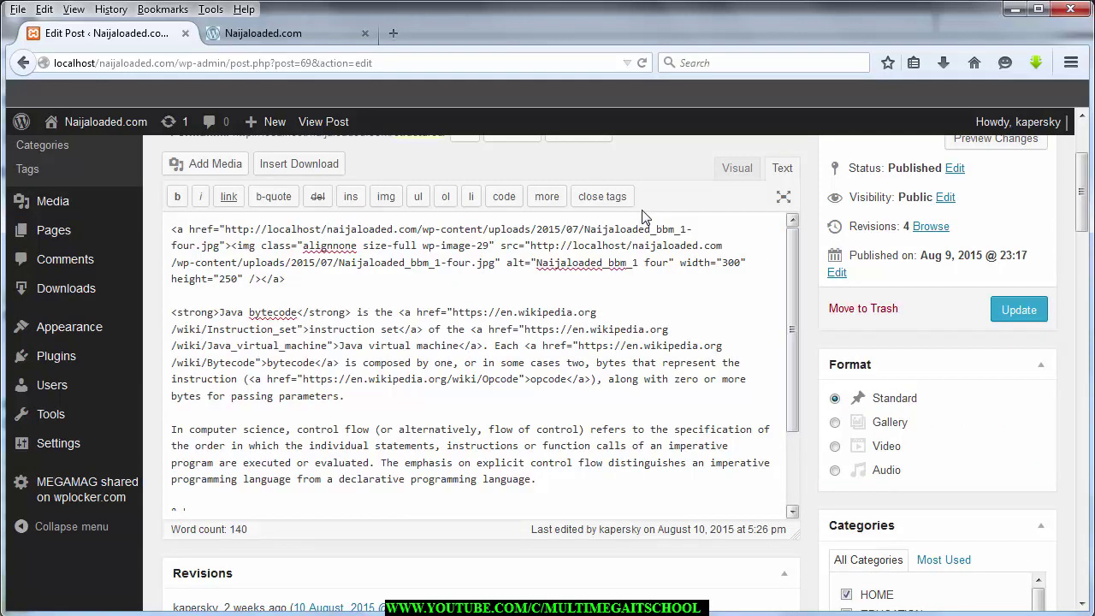
Step: Review the post's content and add blank lines after its last paragraph about control flow statements
{"action": "scroll", "coordinate": [643, 216], "scroll_direction": "down", "scroll_amount": 2}
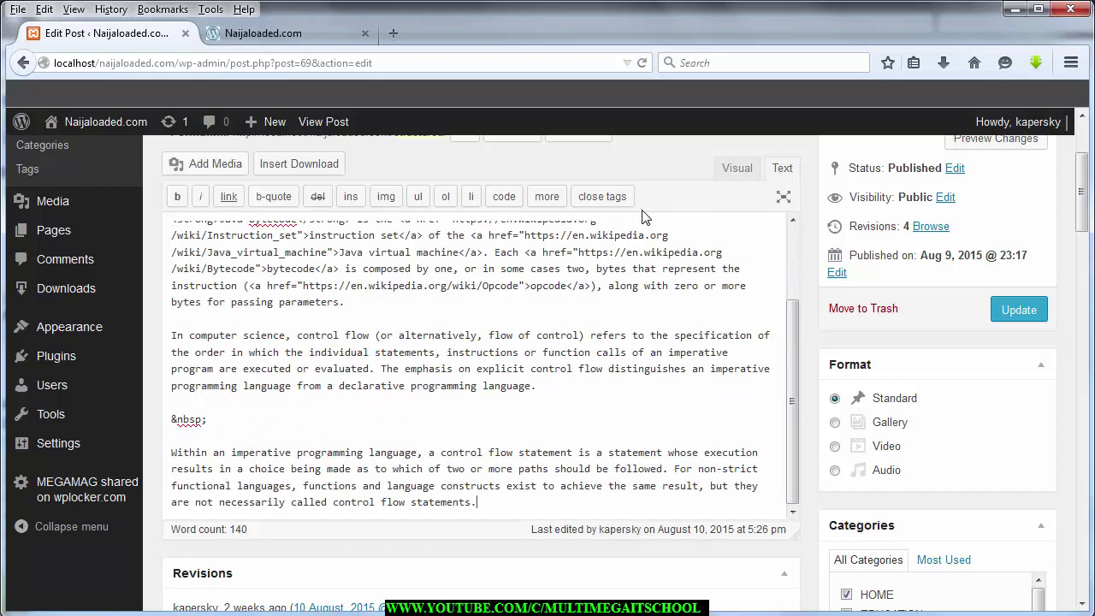
{"action": "scroll", "coordinate": [643, 217], "scroll_direction": "up", "scroll_amount": 2}
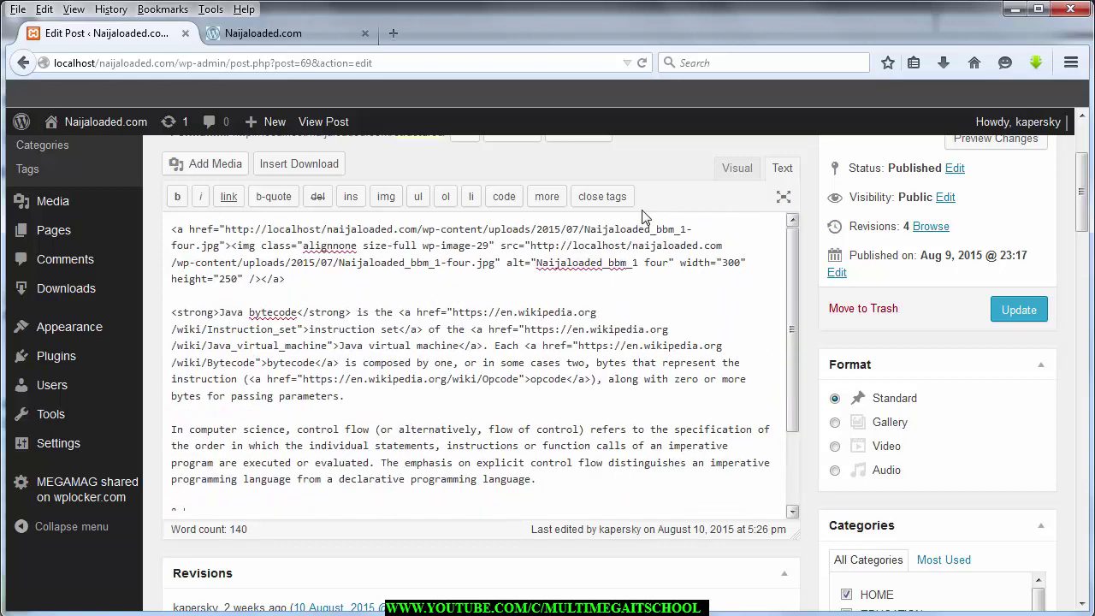
{"action": "scroll", "coordinate": [643, 216], "scroll_direction": "down", "scroll_amount": 2}
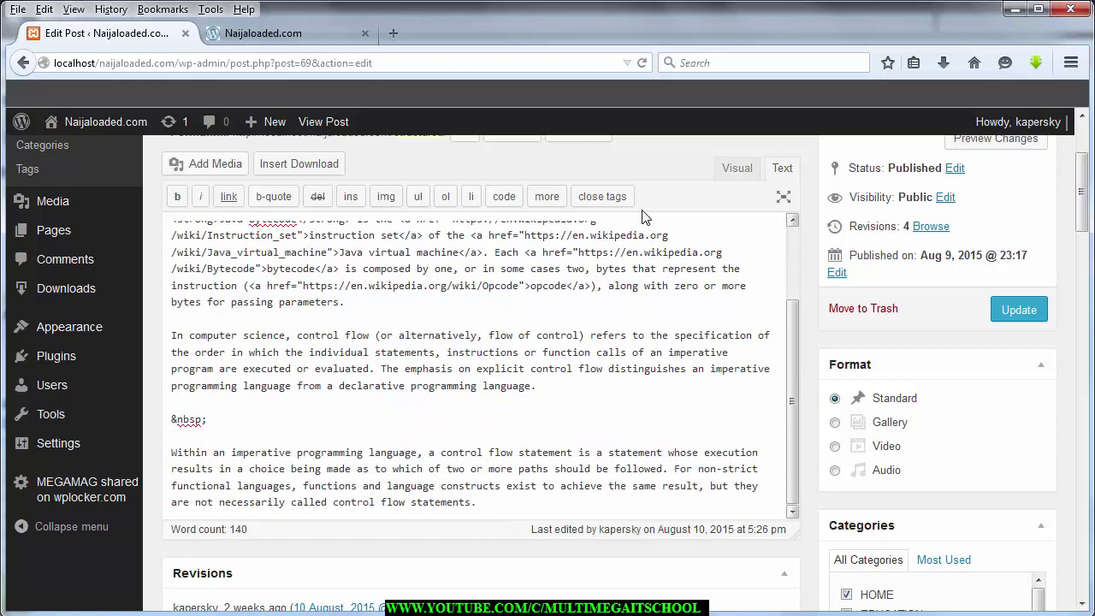
{"action": "scroll", "coordinate": [643, 216], "scroll_direction": "up", "scroll_amount": 2}
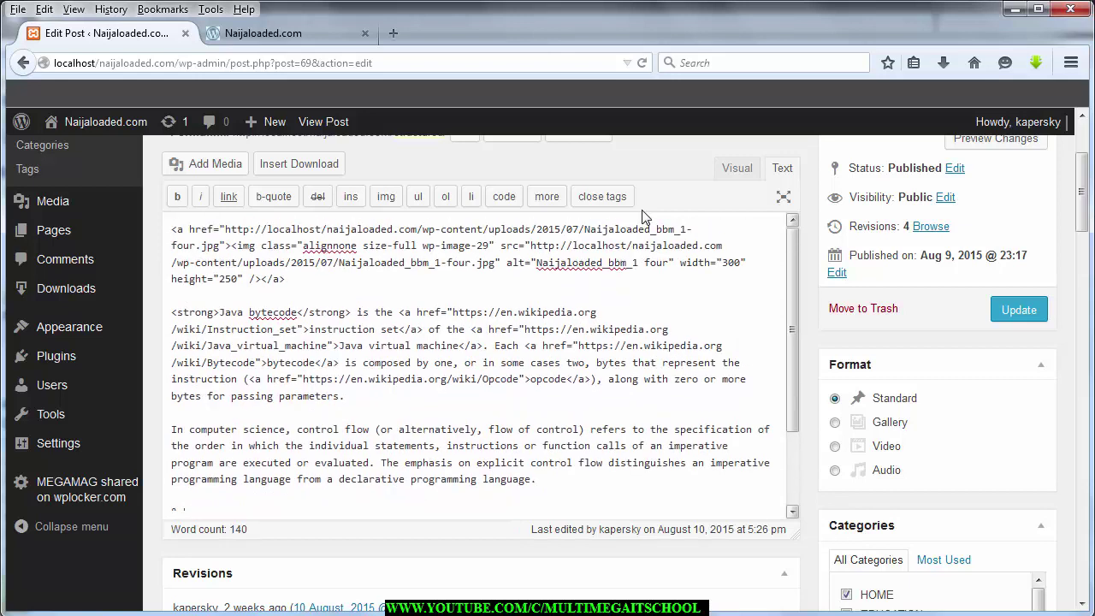
{"action": "scroll", "coordinate": [644, 216], "scroll_direction": "down", "scroll_amount": 2}
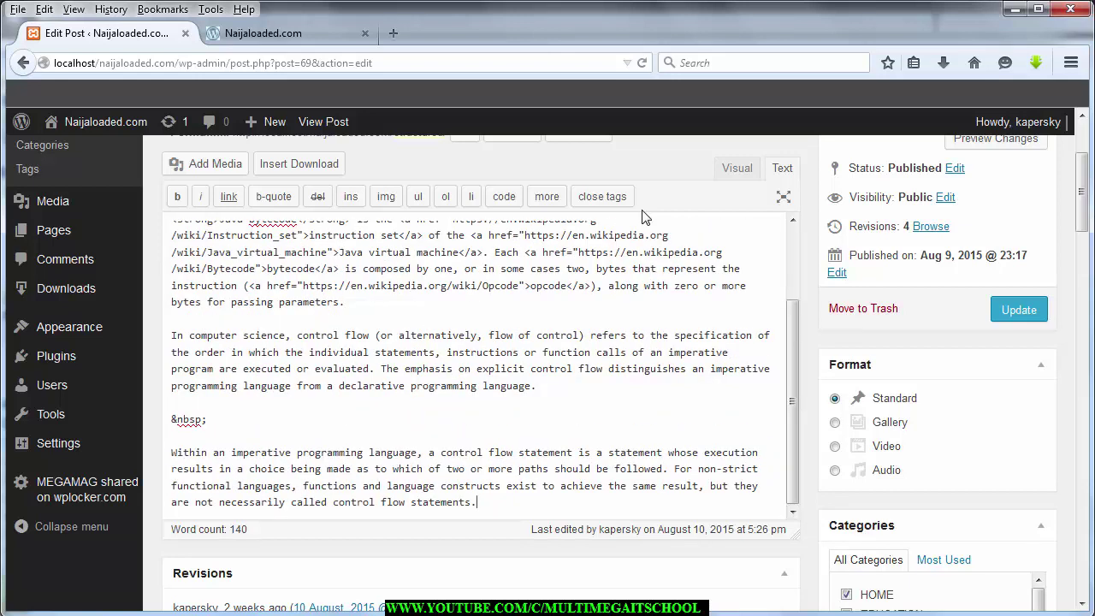
{"action": "key", "text": "Return"}
{"action": "key", "text": "Return"}
{"action": "key", "text": "Return"}
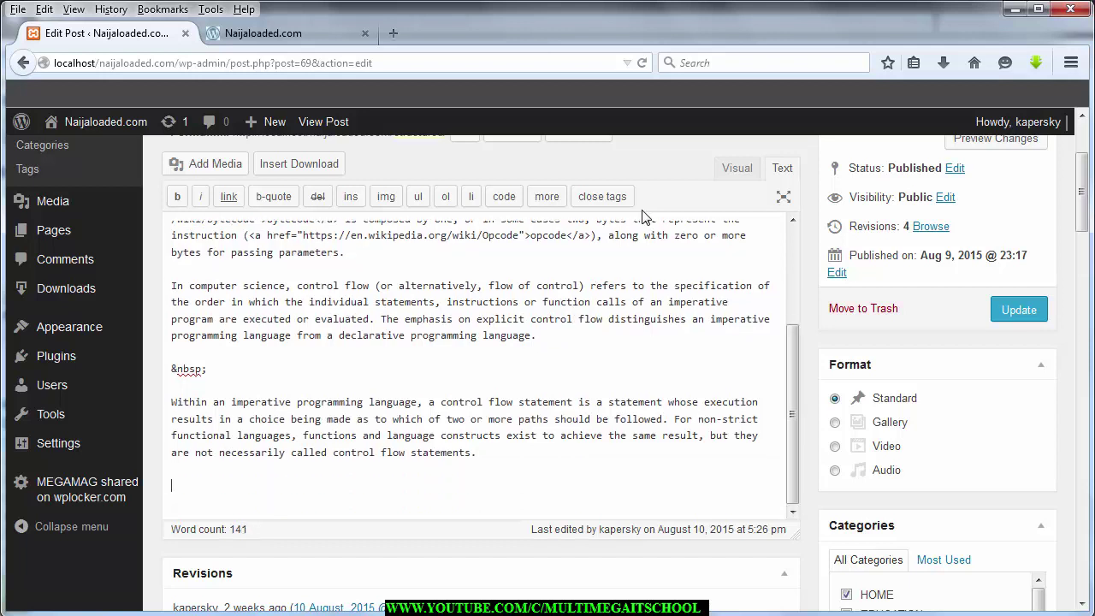
Step: Insert the shortcode of the #103 gospel download at the end of the post, leaving the template name blank
{"action": "scroll", "coordinate": [643, 216], "scroll_direction": "up", "scroll_amount": 4}
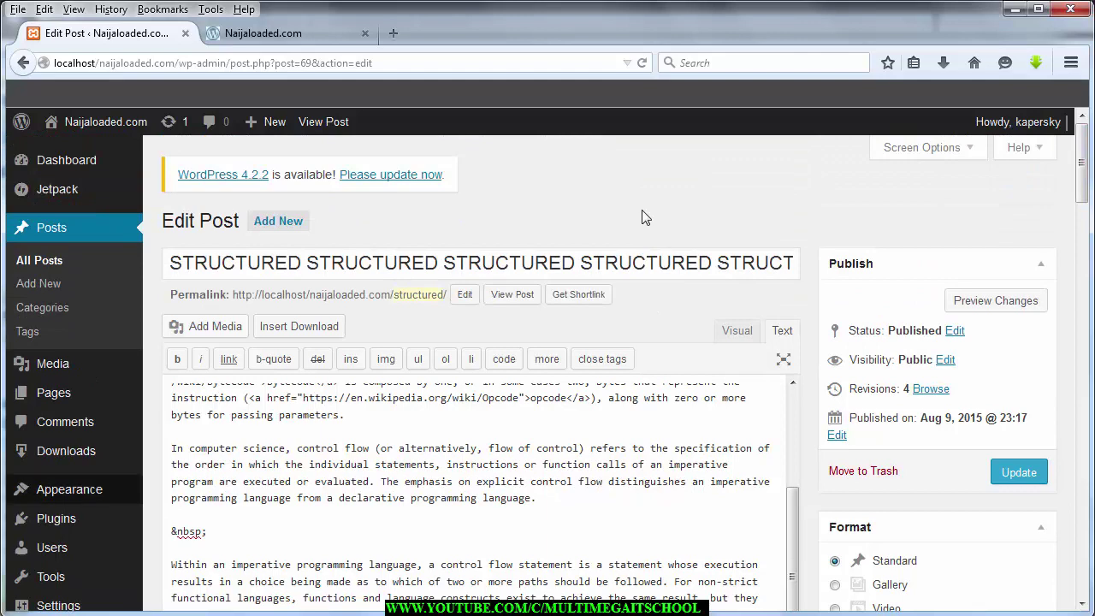
{"action": "mouse_move", "coordinate": [66, 450]}
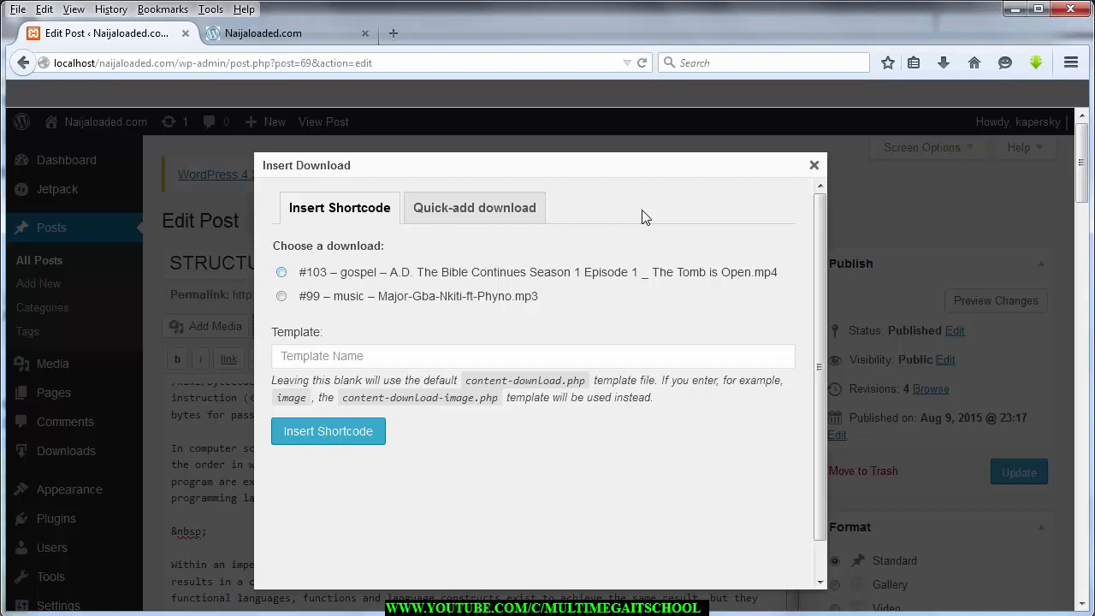
{"action": "key", "text": "space"}
{"action": "key", "text": "Tab"}
{"action": "key", "text": "Tab"}
{"action": "key", "text": "Return"}
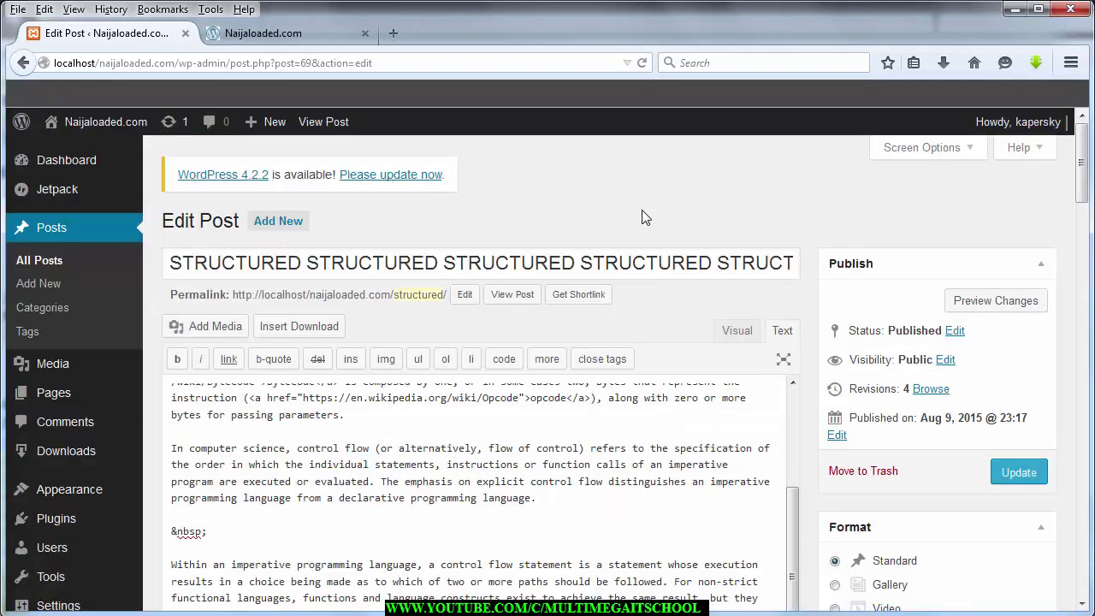
Step: Highlight the inserted download shortcode at the end of the content and update the post
{"action": "scroll", "coordinate": [645, 217], "scroll_direction": "down", "scroll_amount": 5}
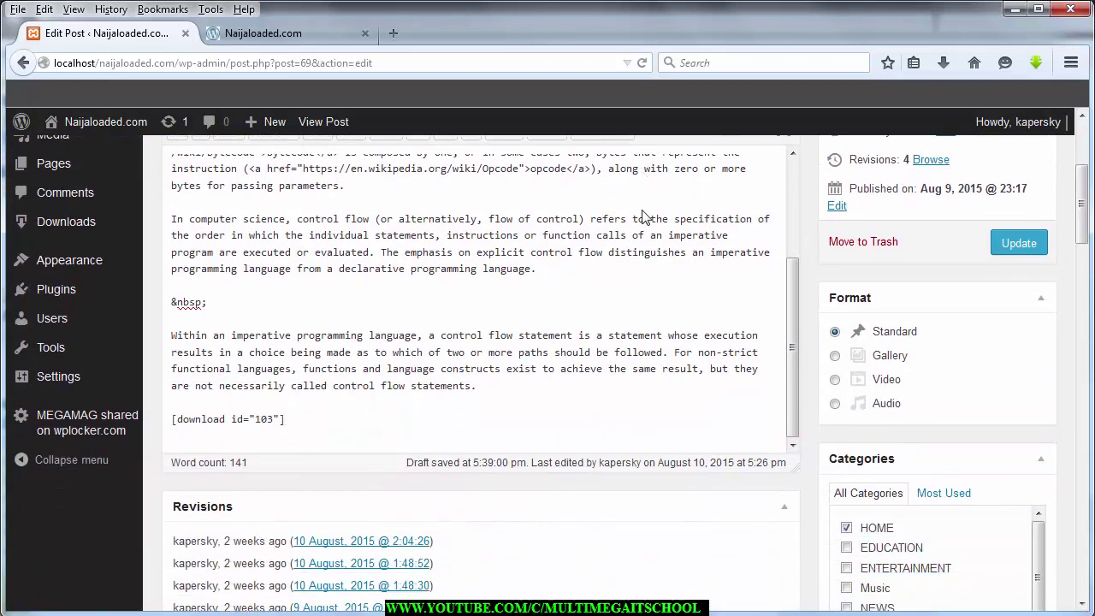
{"action": "key", "text": "shift+Left"}
{"action": "key", "text": "shift+Left"}
{"action": "key", "text": "shift+Left"}
{"action": "key", "text": "shift+Left"}
{"action": "key", "text": "shift+Left"}
{"action": "key", "text": "shift+Left"}
{"action": "key", "text": "shift+Left"}
{"action": "key", "text": "shift+Left"}
{"action": "key", "text": "shift+Left"}
{"action": "key", "text": "shift+Left"}
{"action": "key", "text": "shift+Left"}
{"action": "key", "text": "shift+Left"}
{"action": "key", "text": "shift+Left"}
{"action": "key", "text": "shift+Left"}
{"action": "key", "text": "shift+Left"}
{"action": "key", "text": "shift+Left"}
{"action": "key", "text": "shift+Left"}
{"action": "key", "text": "shift+Left"}
{"action": "key", "text": "shift+Left"}
{"action": "key", "text": "Down"}
{"action": "key", "text": "Return"}
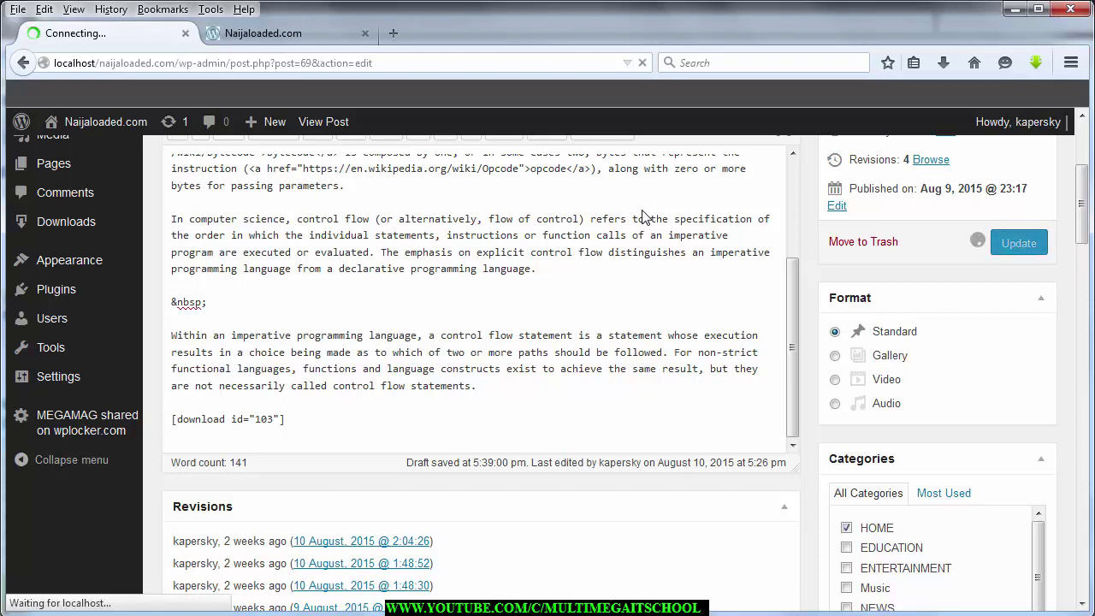
Step: Switch to the site's front end, reload the homepage and open the STRUCTURED post from the list of posts
{"action": "key", "text": "ctrl+Tab"}
{"action": "key", "text": "F5"}
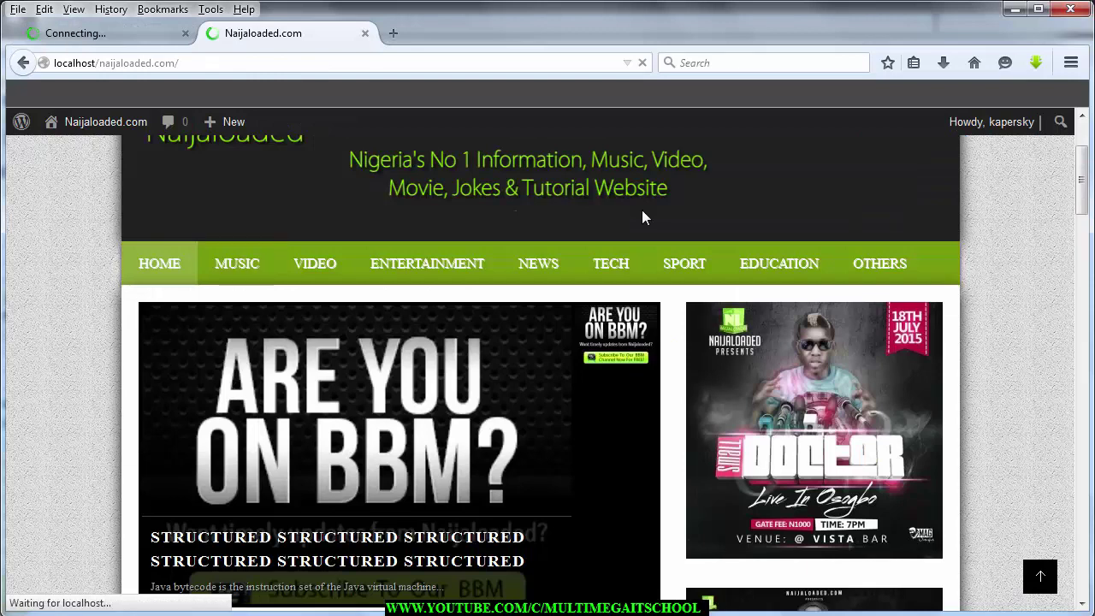
{"action": "scroll", "coordinate": [643, 211], "scroll_direction": "down", "scroll_amount": 4}
{"action": "scroll", "coordinate": [642, 214], "scroll_direction": "down", "scroll_amount": 1}
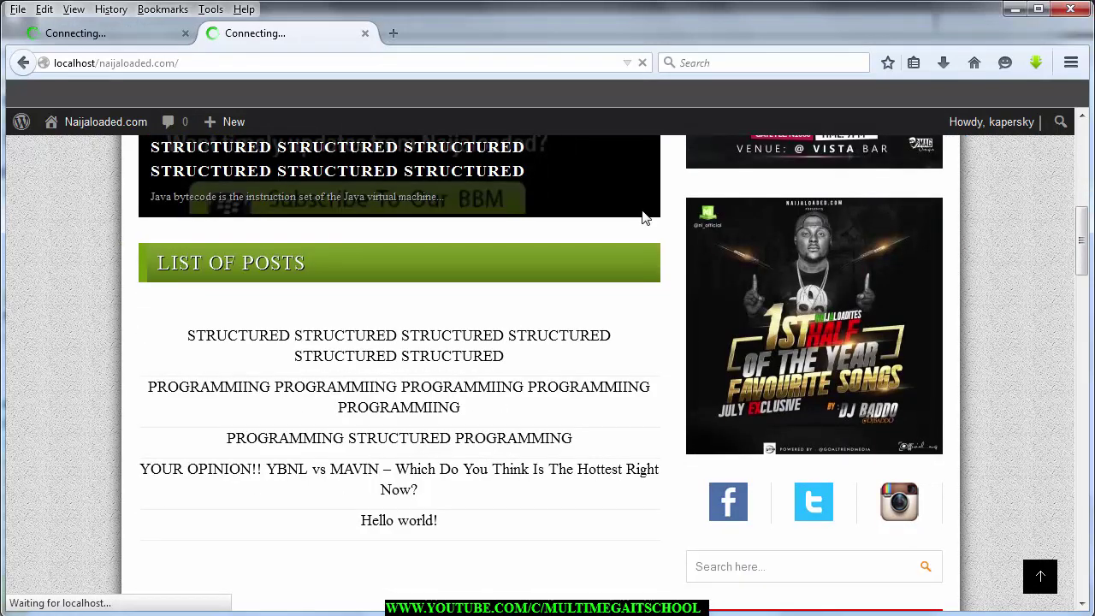
{"action": "left_click", "coordinate": [643, 214]}
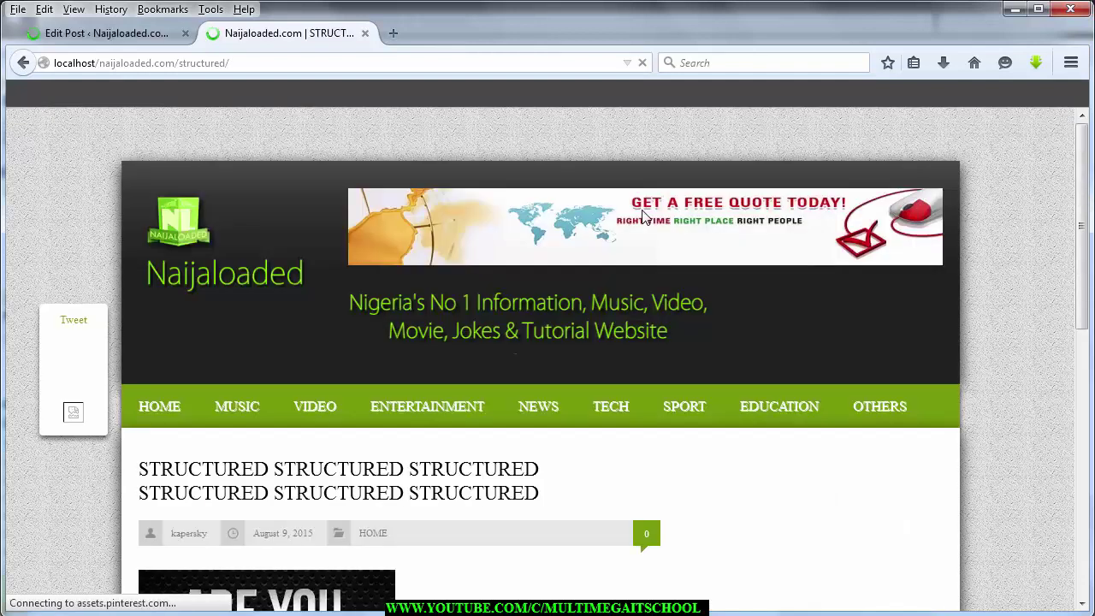
Step: Test the gospel download link below the post's last paragraph and cancel the file download dialog
{"action": "scroll", "coordinate": [642, 214], "scroll_direction": "down", "scroll_amount": 10}
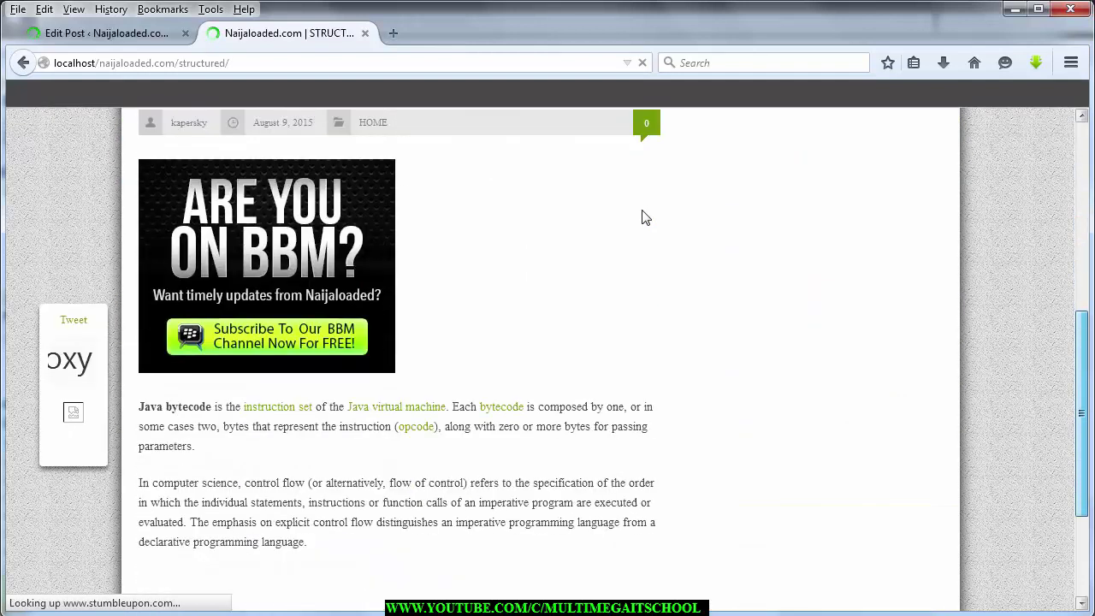
{"action": "scroll", "coordinate": [645, 218], "scroll_direction": "down", "scroll_amount": 2}
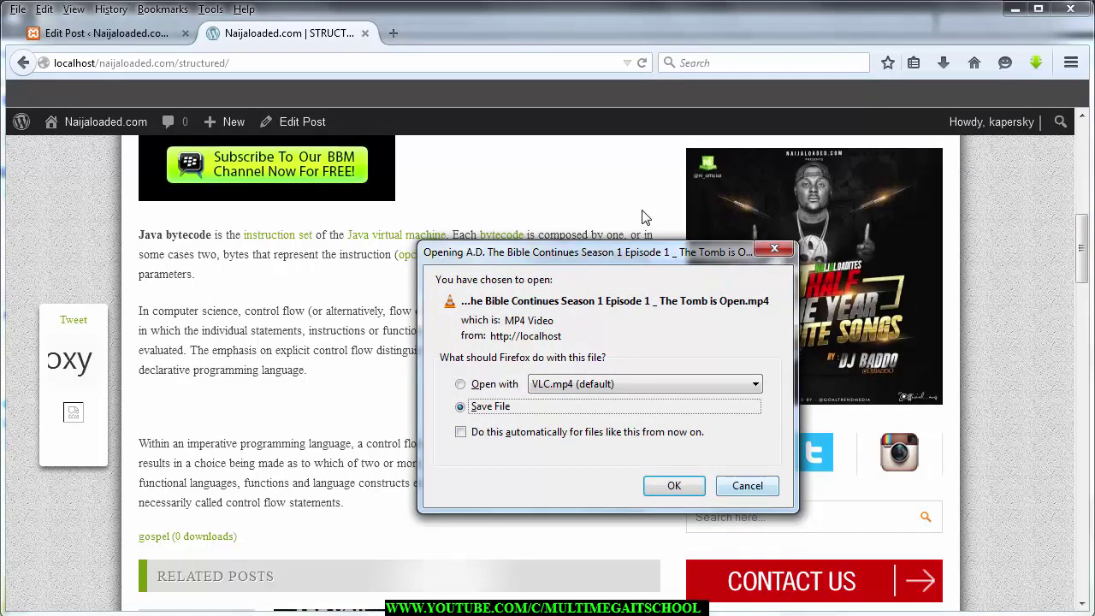
{"action": "key", "text": "Escape"}
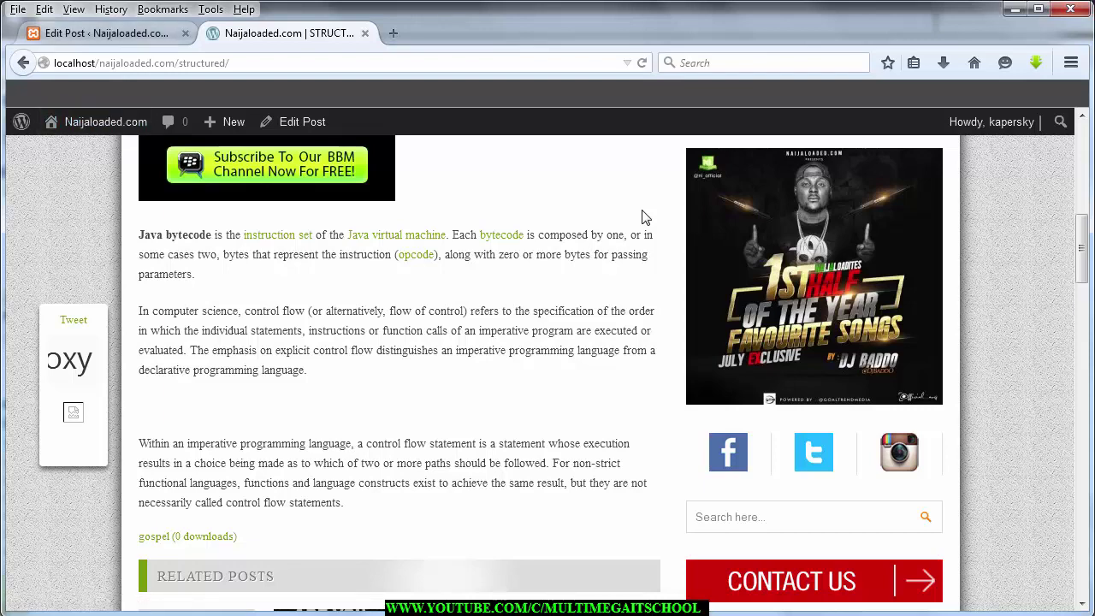
Step: Return to the WordPress admin and open the settings of the Downloads plugin
{"action": "key", "text": "ctrl+shift+Tab"}
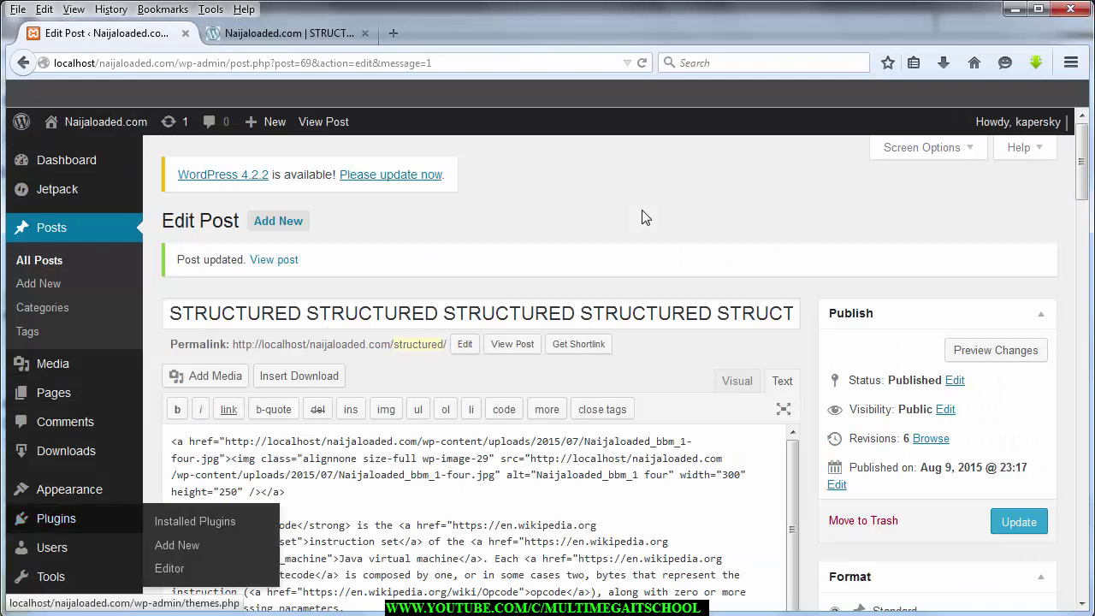
{"action": "mouse_move", "coordinate": [66, 451]}
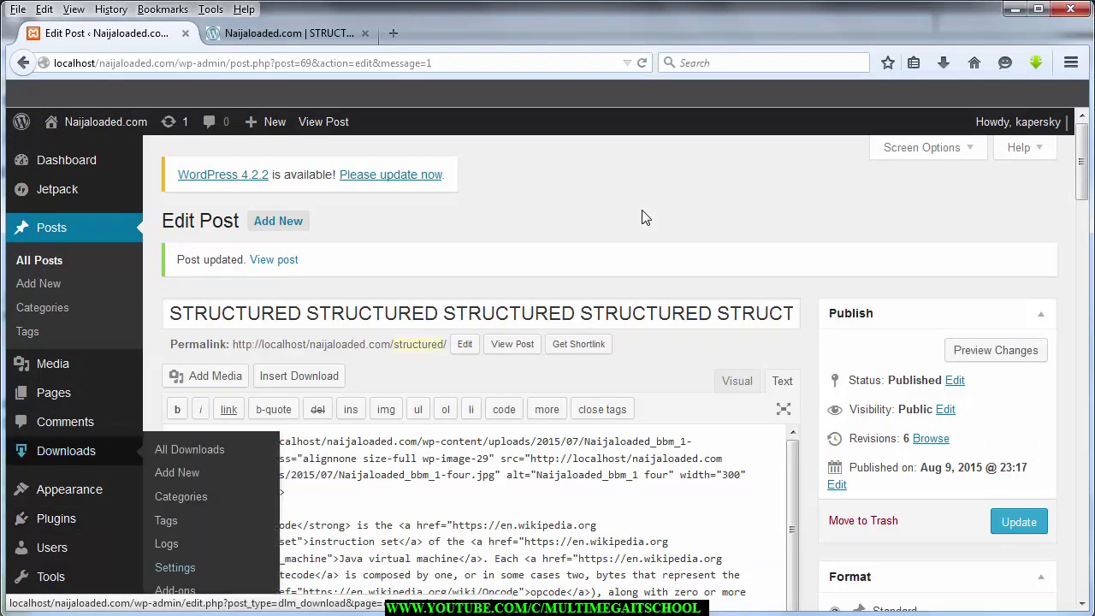
{"action": "left_click", "coordinate": [174, 567]}
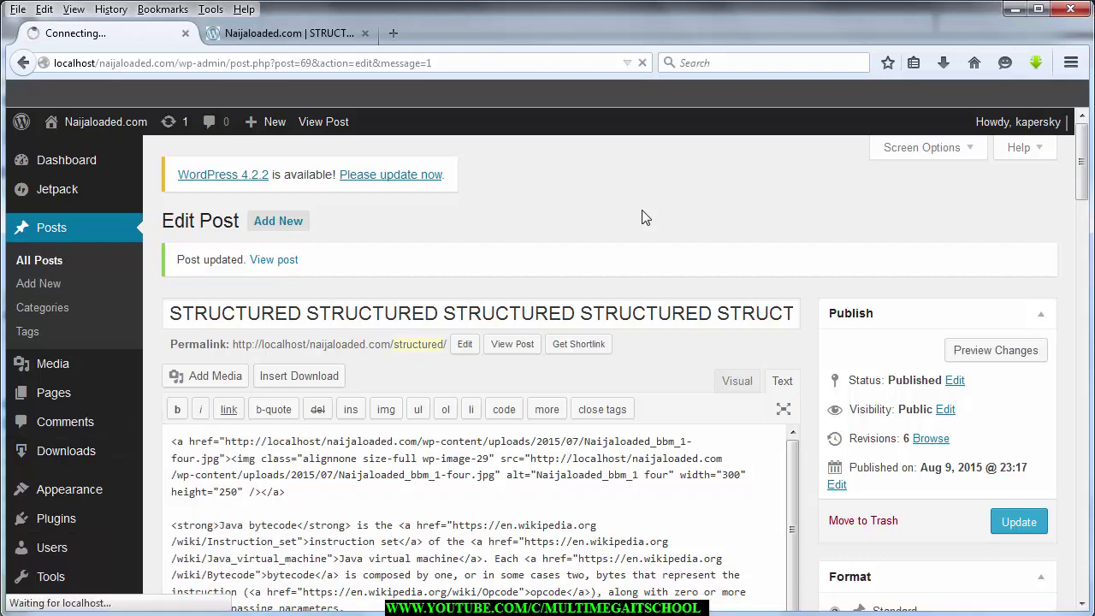
{"action": "scroll", "coordinate": [645, 218], "scroll_direction": "down", "scroll_amount": 3}
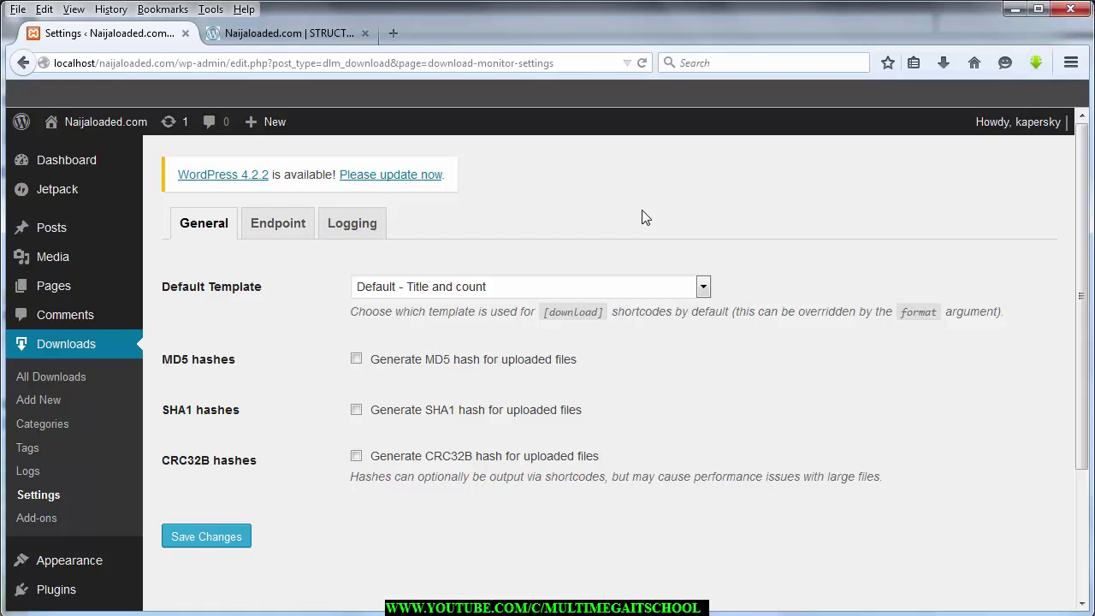
Step: Set the default download template to "Box - Box showing thumbnail, title, count, filename and filesize" and save the changes
{"action": "key", "text": "alt+Down"}
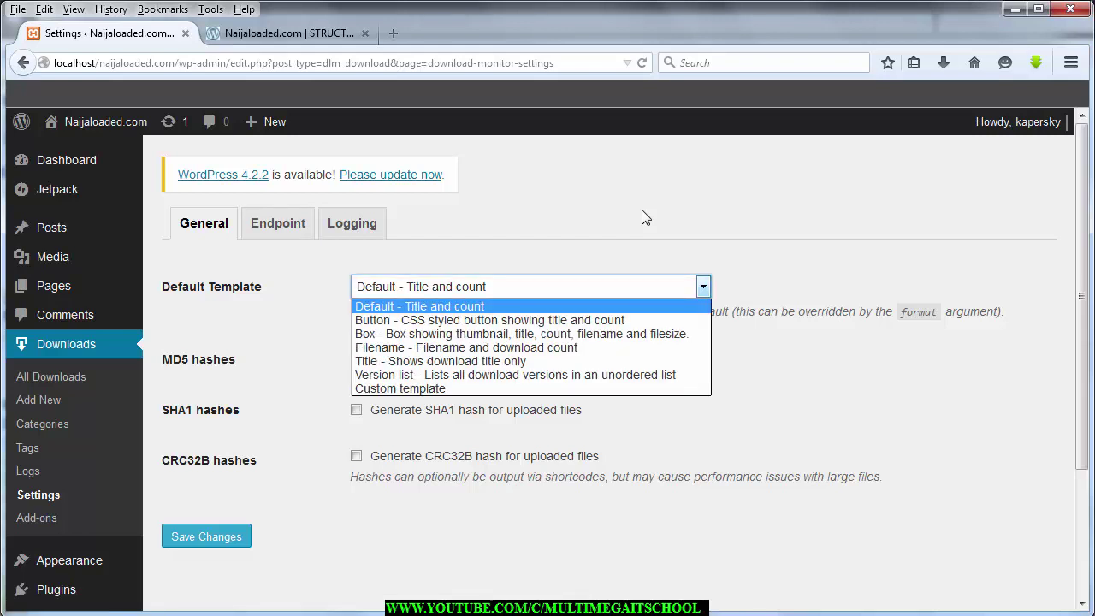
{"action": "key", "text": "Down"}
{"action": "key", "text": "Down"}
{"action": "key", "text": "Up"}
{"action": "key", "text": "Down"}
{"action": "key", "text": "Down"}
{"action": "key", "text": "Up"}
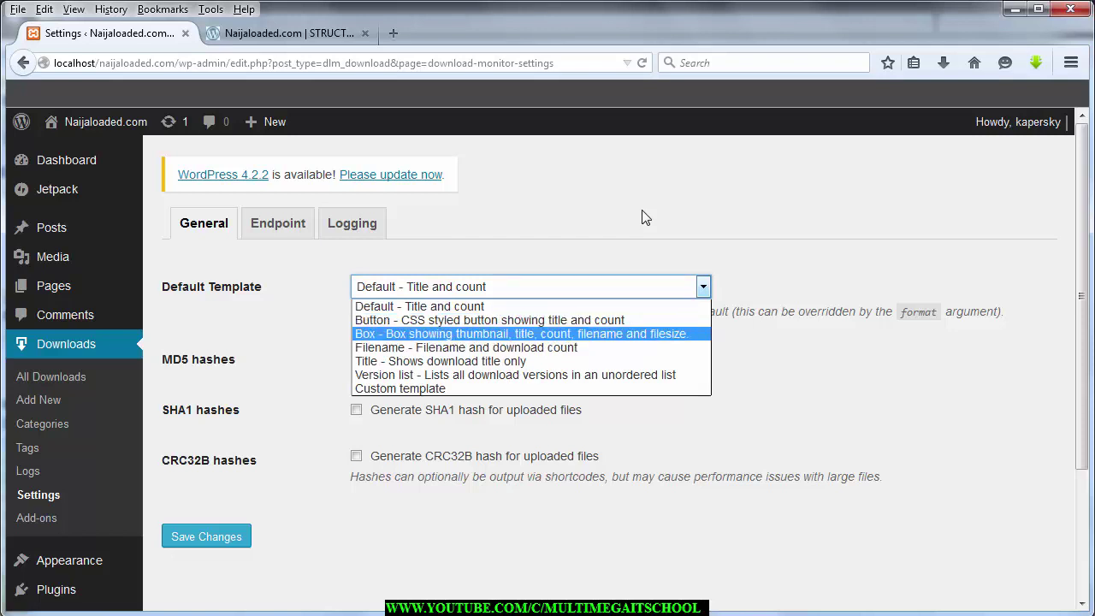
{"action": "key", "text": "Down"}
{"action": "key", "text": "Up"}
{"action": "key", "text": "Return"}
{"action": "key", "text": "Tab"}
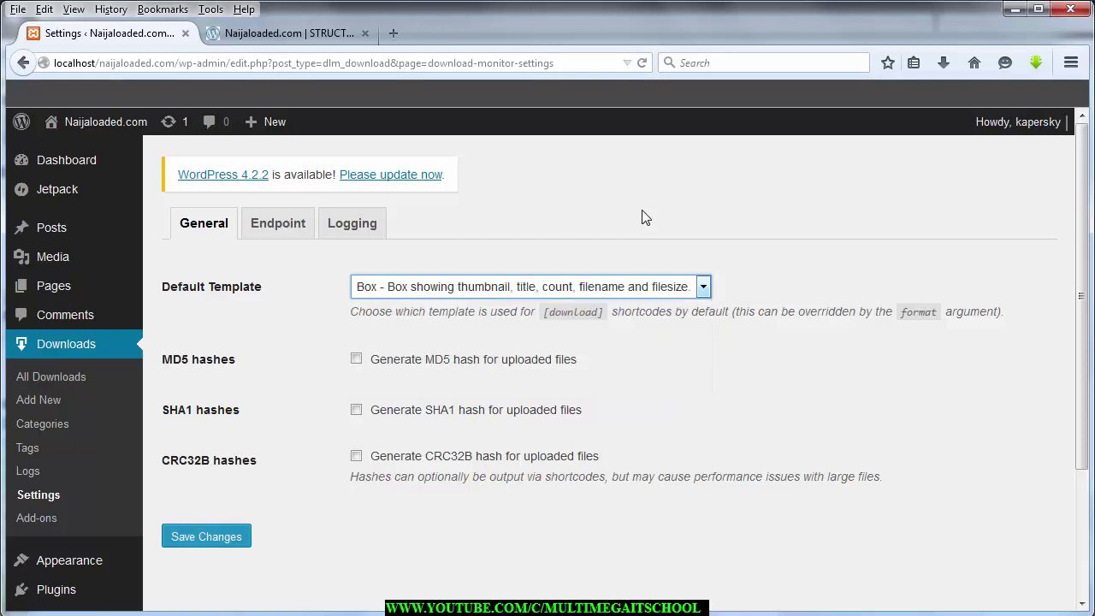
{"action": "key", "text": "Return"}
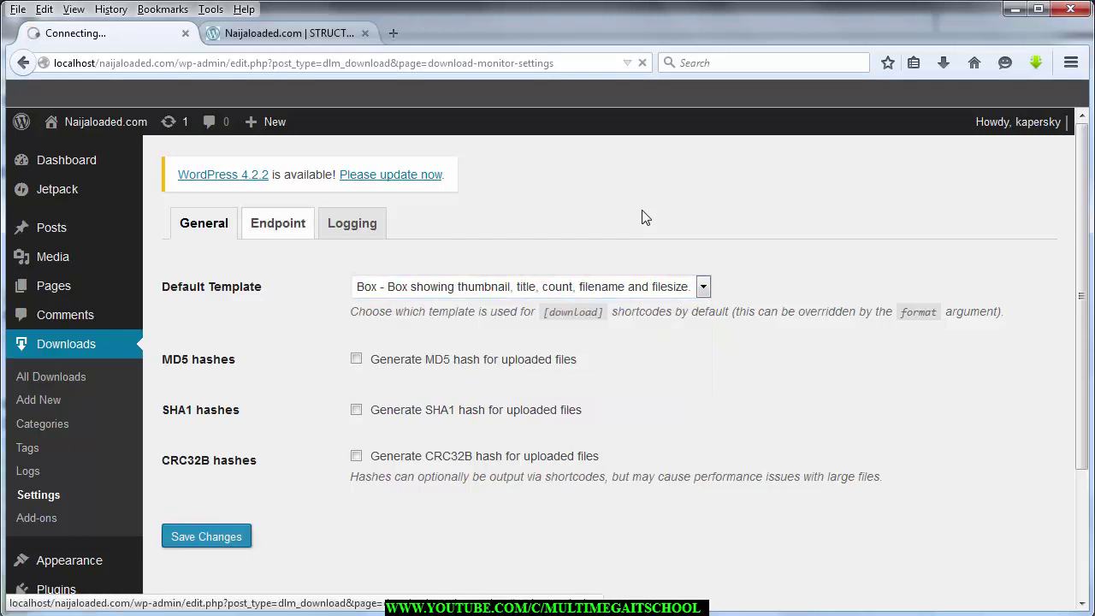
Step: View the restyled gospel download below the STRUCTURED post's text on the site's front end, and return to the Downloads settings
{"action": "key", "text": "ctrl+Tab"}
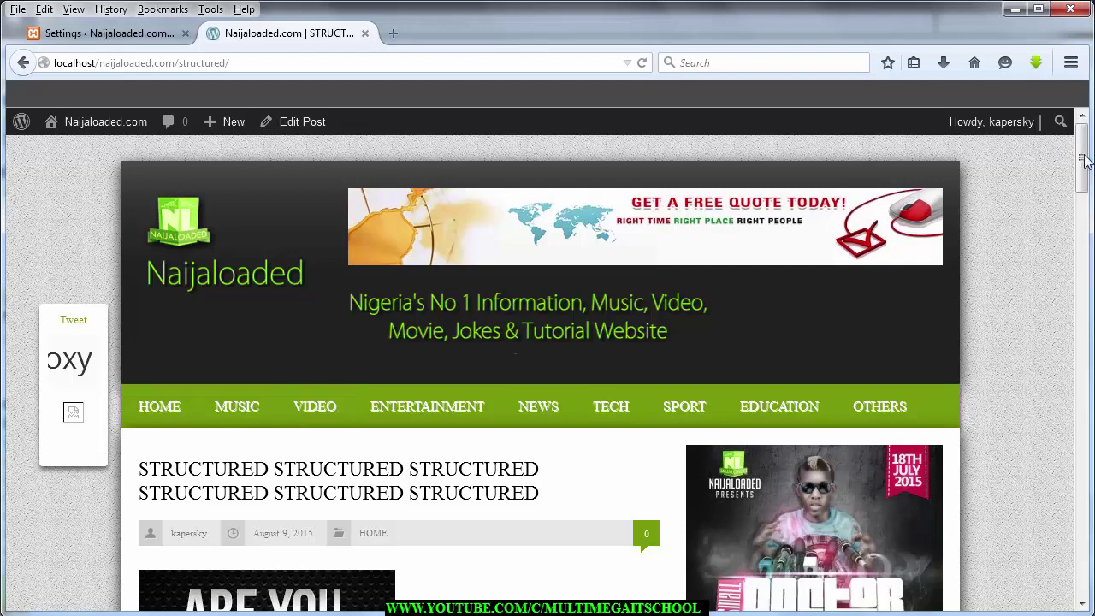
{"action": "left_click_drag", "start_coordinate": [1086, 163], "coordinate": [1083, 303]}
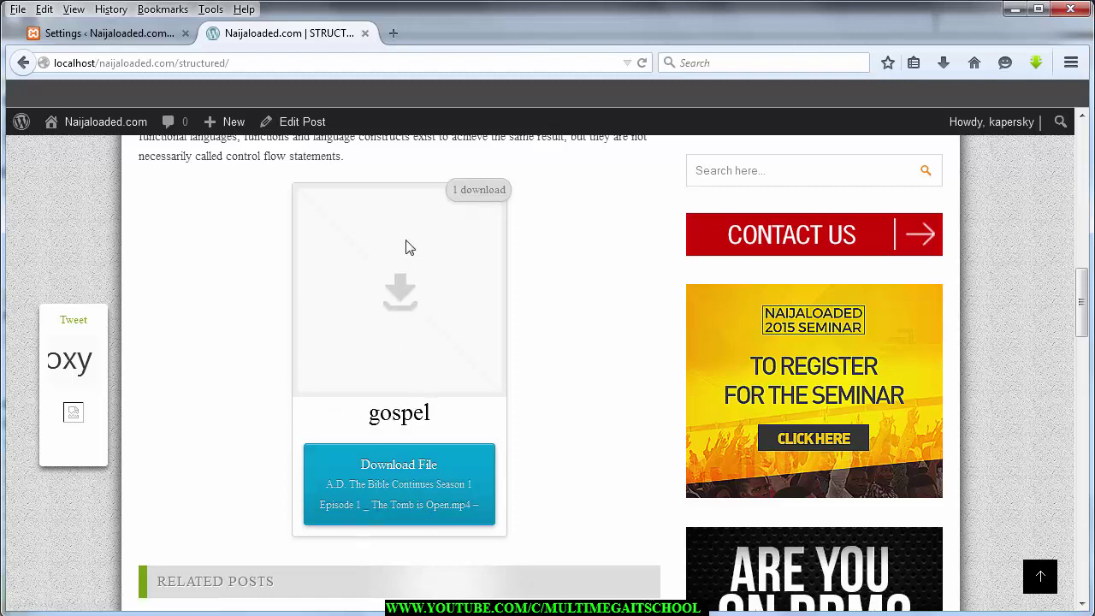
{"action": "left_click", "coordinate": [101, 36]}
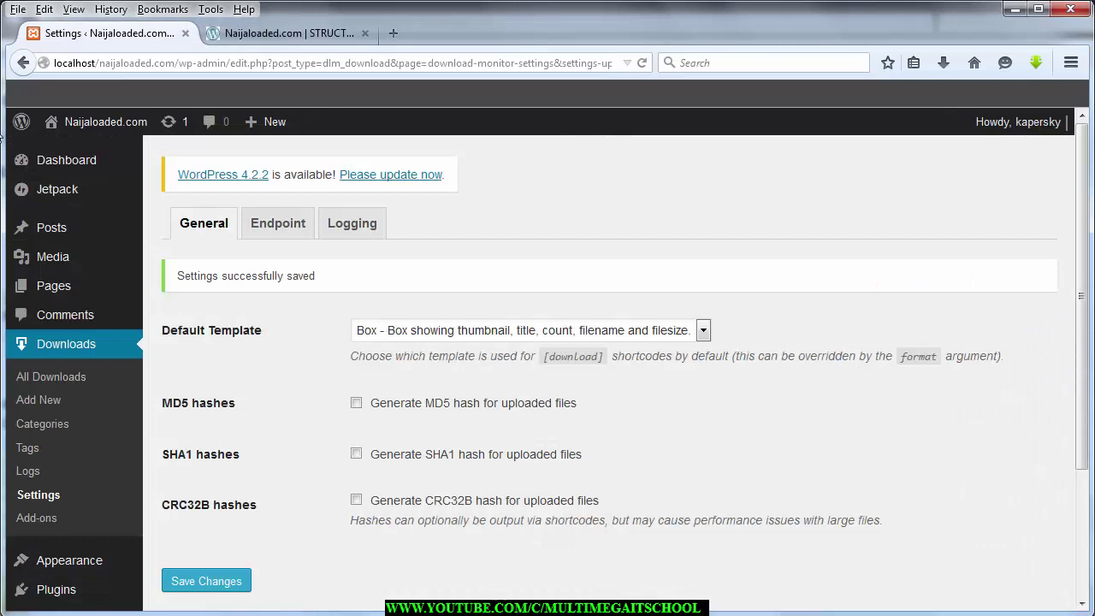
Step: Save "Button - CSS styled button showing title and count" as the default download template and view the gospel download in the reloaded post
{"action": "left_click", "coordinate": [703, 332]}
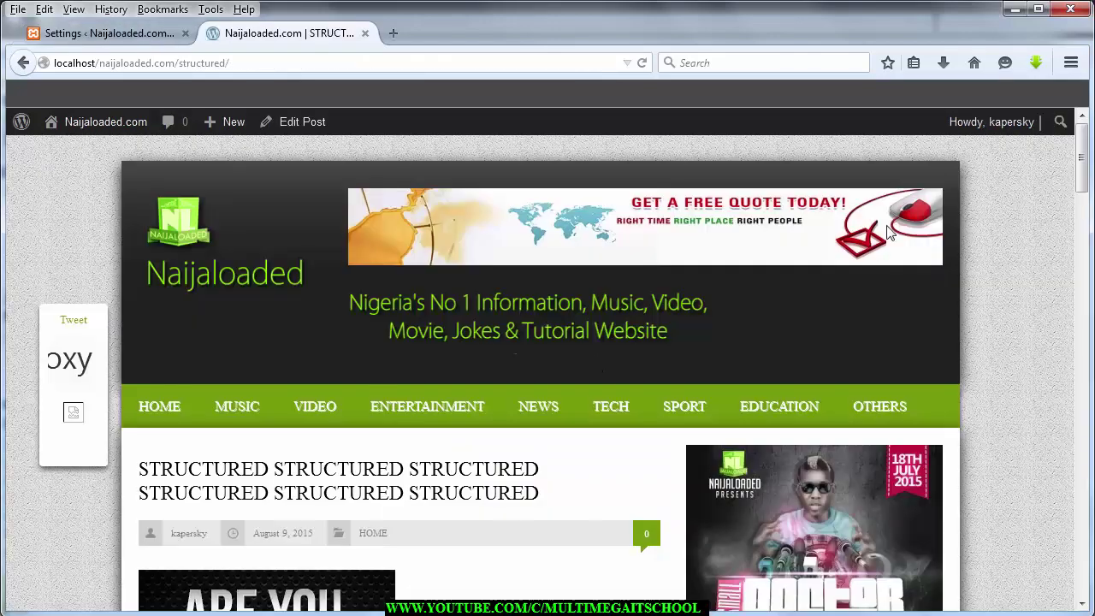
{"action": "left_click_drag", "start_coordinate": [1081, 179], "coordinate": [1081, 247]}
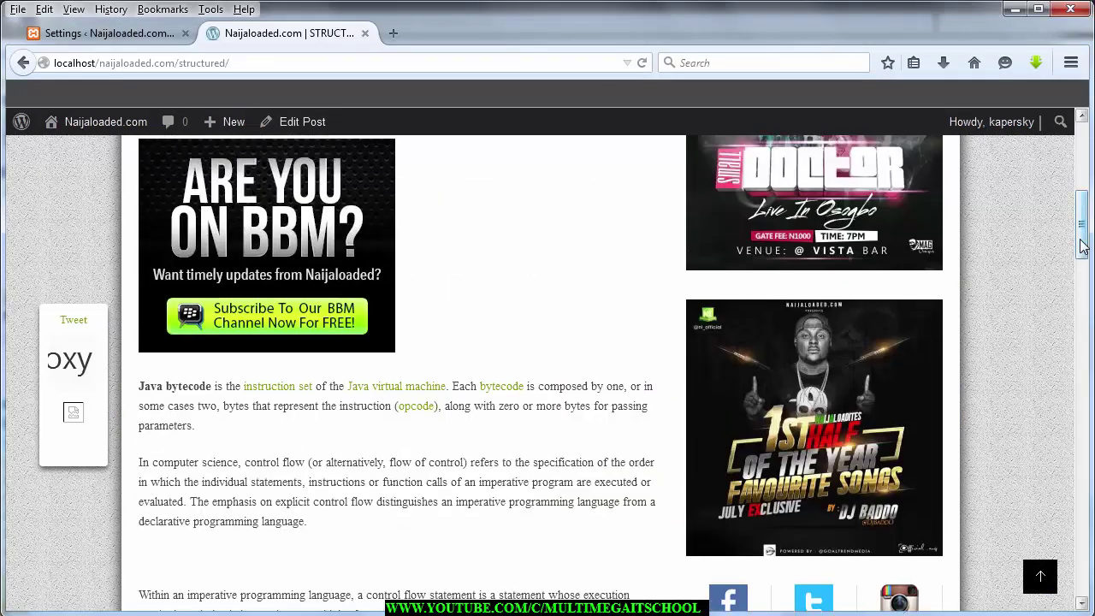
{"action": "scroll", "coordinate": [1082, 246], "scroll_direction": "down", "scroll_amount": 8}
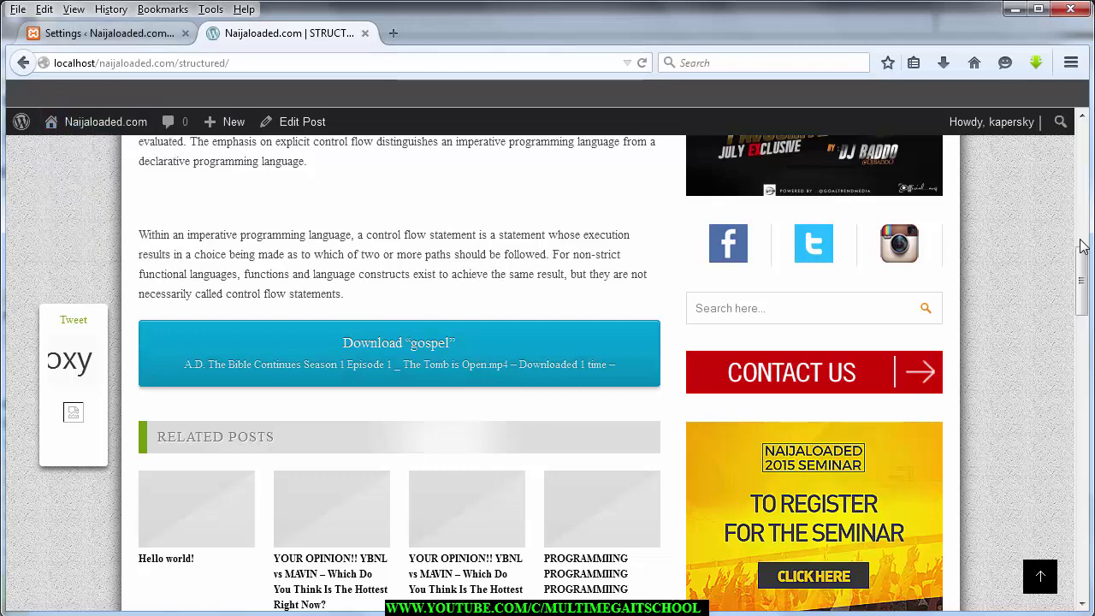
Step: Return to the Downloads settings and choose "Custom template" as the default template to show its custom template name field
{"action": "key", "text": "ctrl+Tab"}
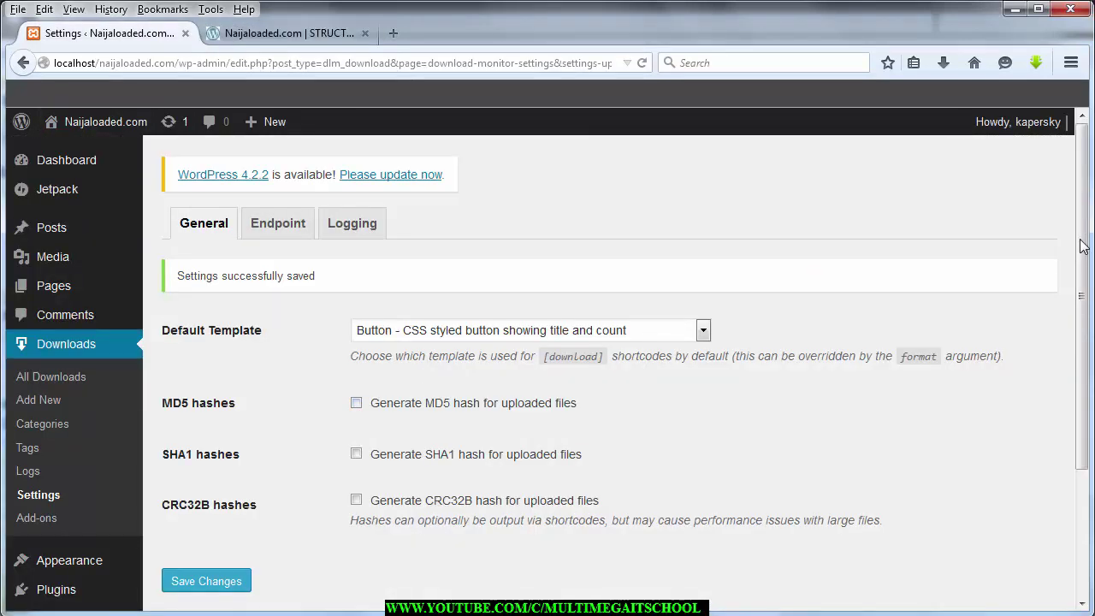
{"action": "key", "text": "alt+Down"}
{"action": "key", "text": "Down"}
{"action": "key", "text": "Down"}
{"action": "key", "text": "Down"}
{"action": "key", "text": "Down"}
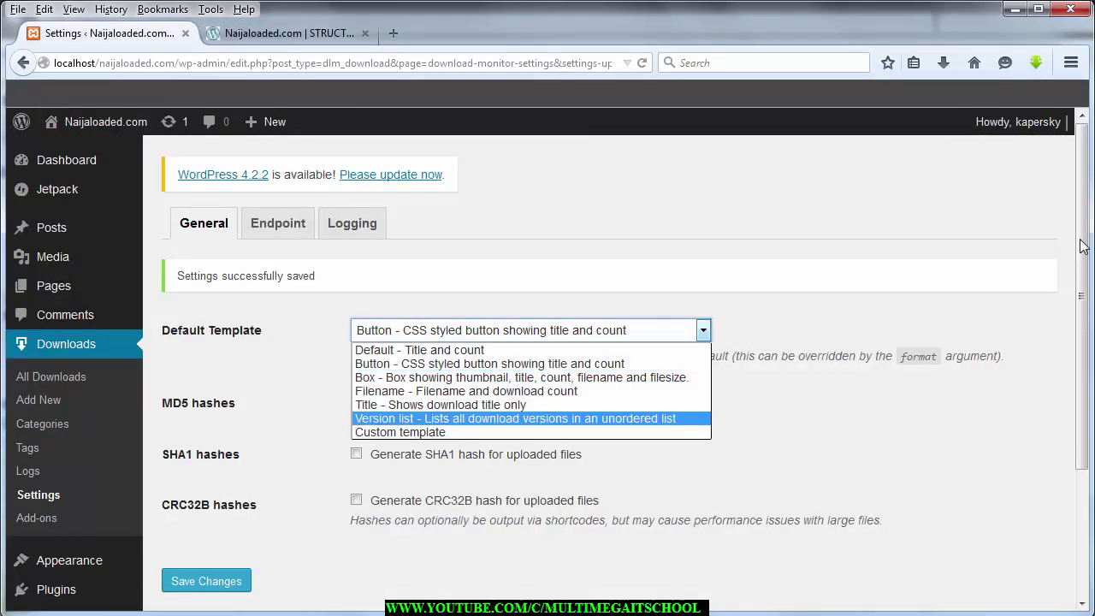
{"action": "key", "text": "Down"}
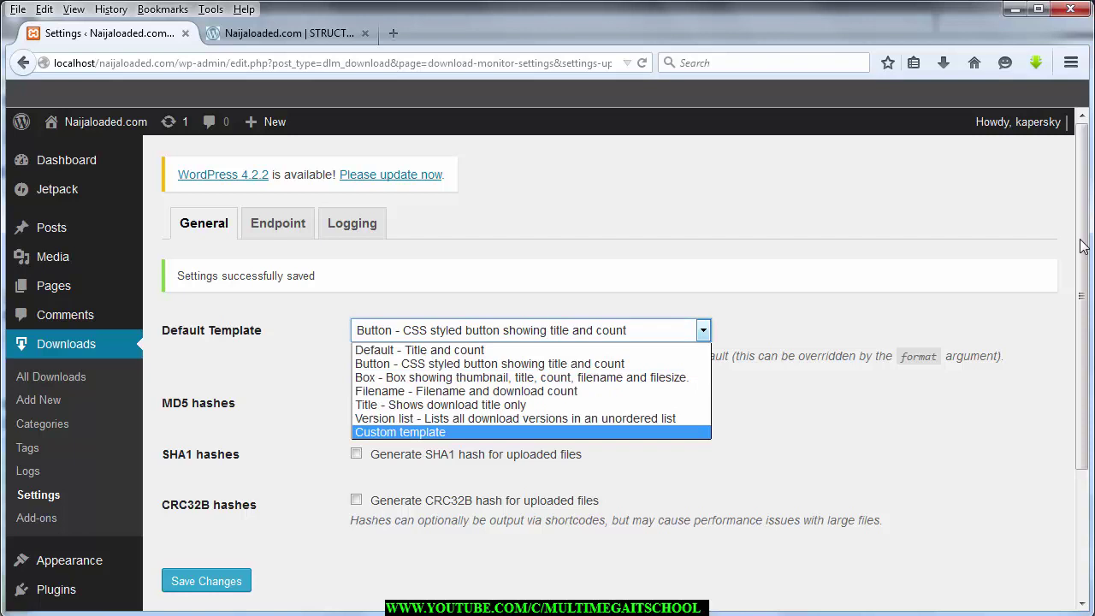
{"action": "key", "text": "Return"}
{"action": "key", "text": "Tab"}
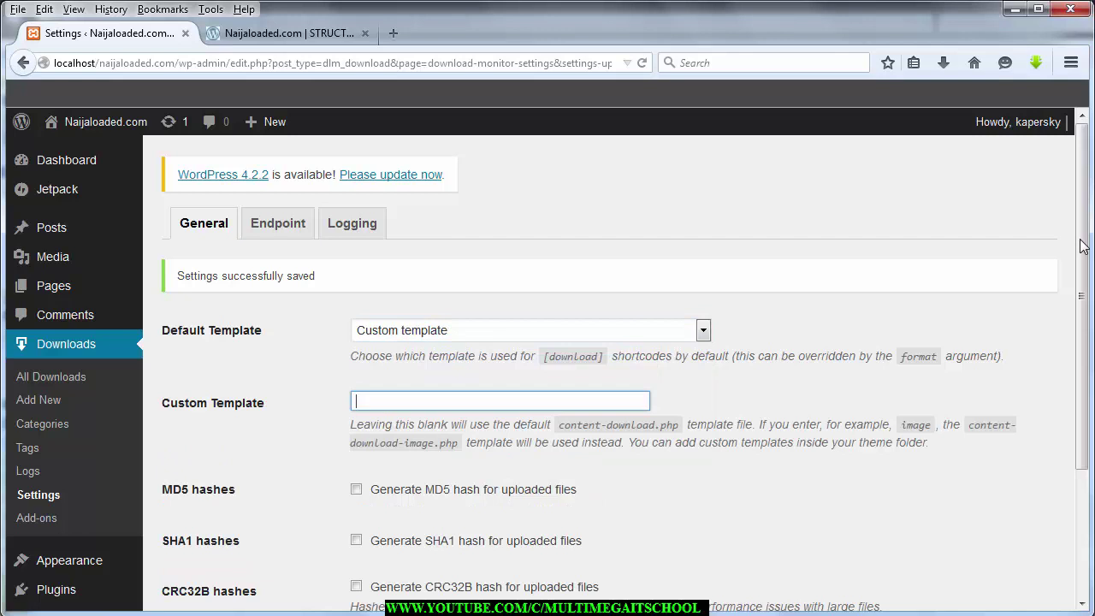
Step: Set the default template back to "Button - CSS styled button showing title and count"
{"action": "key", "text": "shift+Tab"}
{"action": "key", "text": "alt+Down"}
{"action": "key", "text": "Home"}
{"action": "key", "text": "Down"}
{"action": "key", "text": "Down"}
{"action": "key", "text": "Up"}
{"action": "key", "text": "Return"}
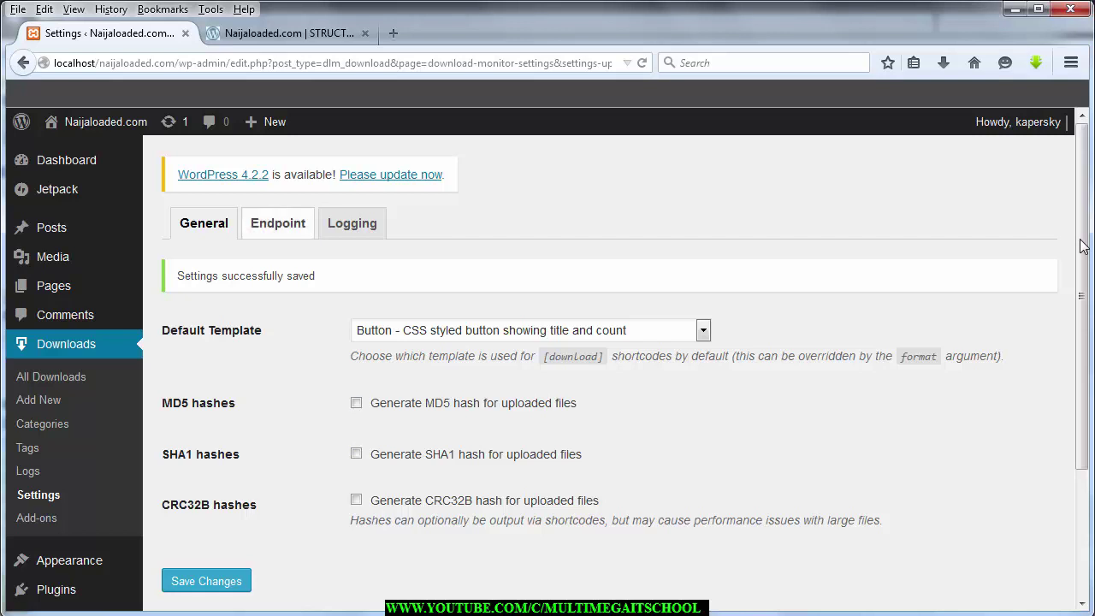
Step: Examine the plugin's Endpoint settings, including the choices available for the endpoint value
{"action": "left_click", "coordinate": [278, 223]}
{"action": "scroll", "coordinate": [1080, 246], "scroll_direction": "down", "scroll_amount": 2}
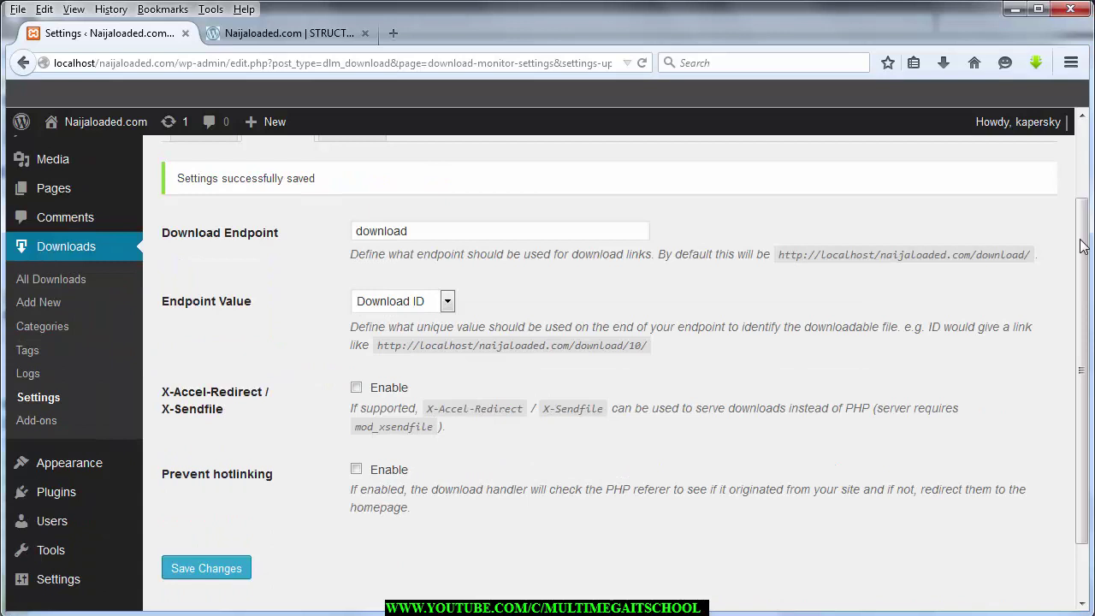
{"action": "scroll", "coordinate": [1080, 247], "scroll_direction": "down", "scroll_amount": 1}
{"action": "scroll", "coordinate": [1080, 246], "scroll_direction": "up", "scroll_amount": 2}
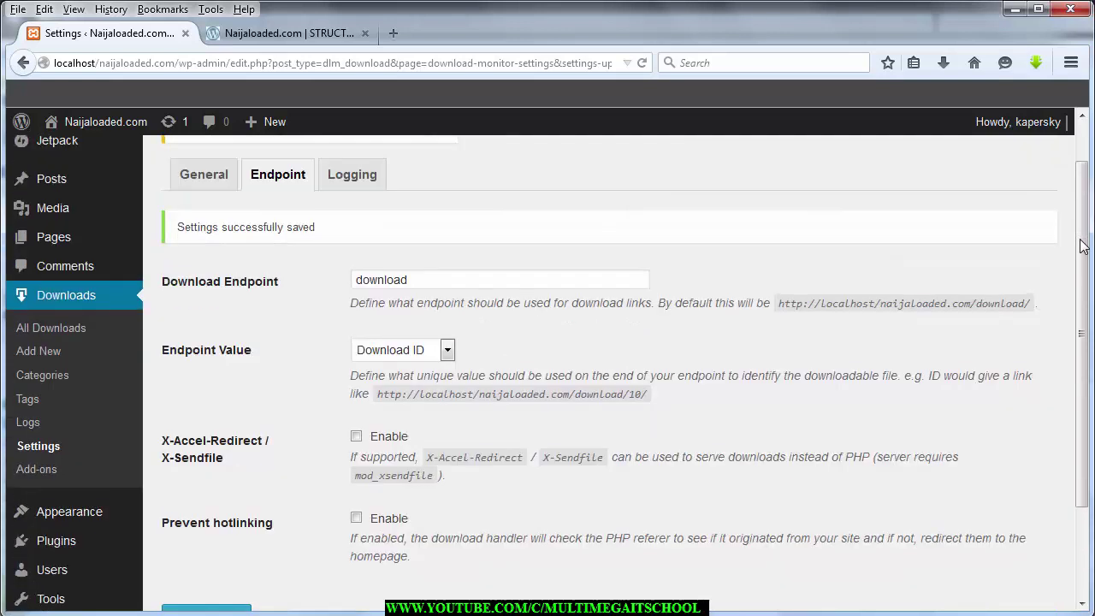
{"action": "left_click", "coordinate": [402, 349]}
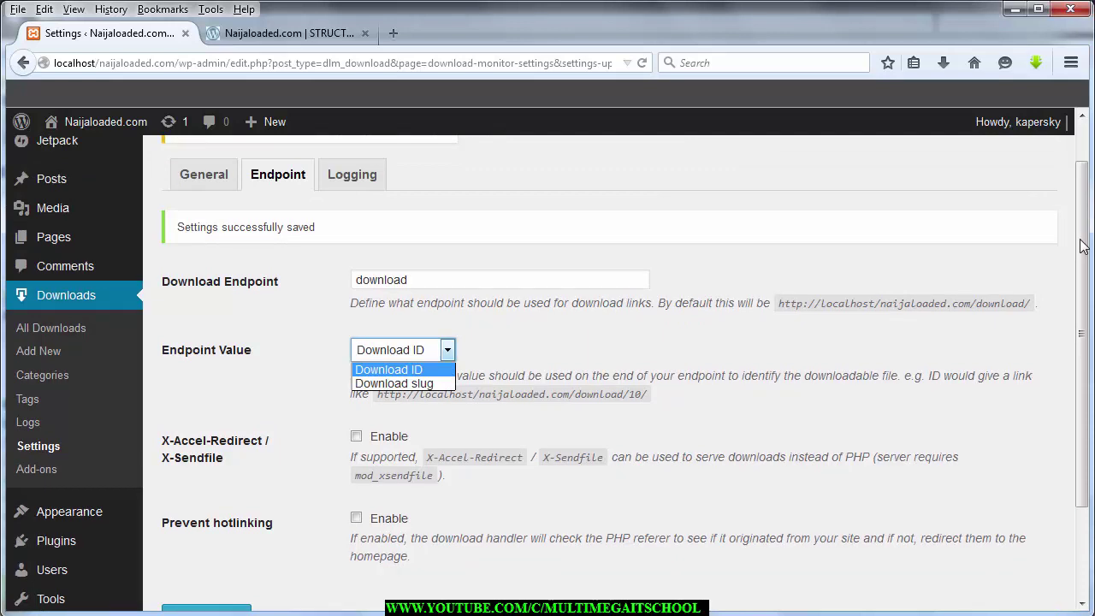
{"action": "left_click", "coordinate": [1081, 247]}
Step: Review the Logging settings for the download log and blacklists, and save the changes
{"action": "left_click", "coordinate": [352, 173]}
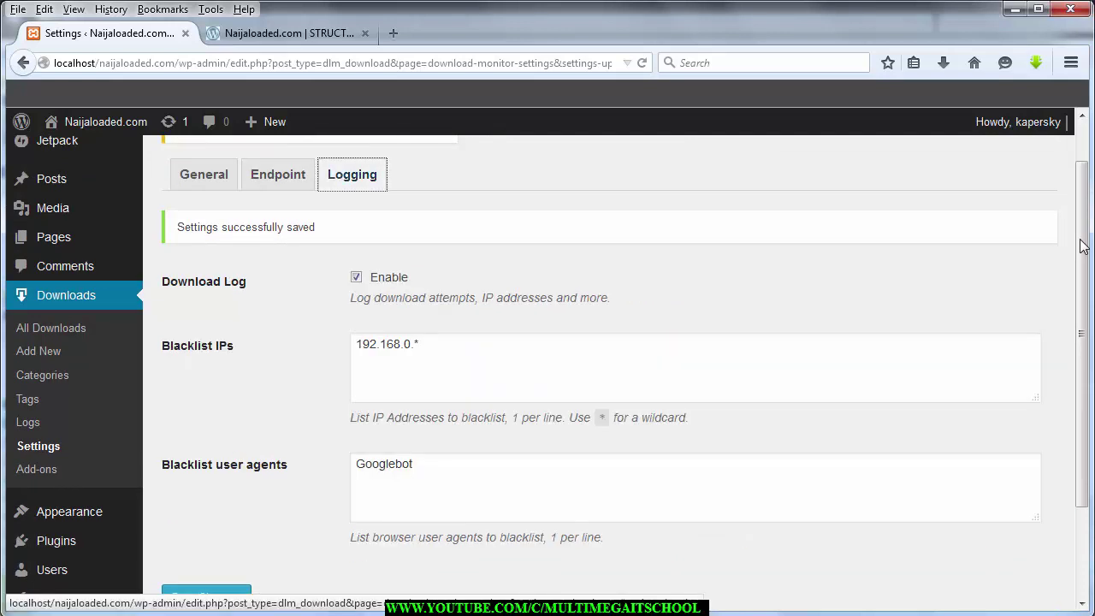
{"action": "scroll", "coordinate": [1082, 246], "scroll_direction": "down", "scroll_amount": 3}
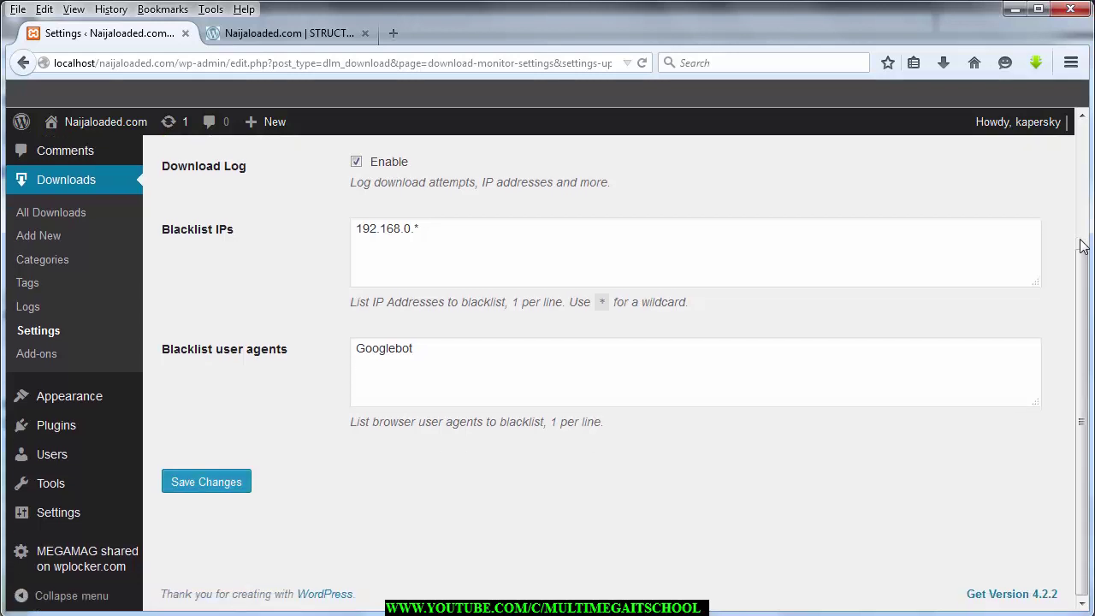
{"action": "left_click", "coordinate": [206, 481]}
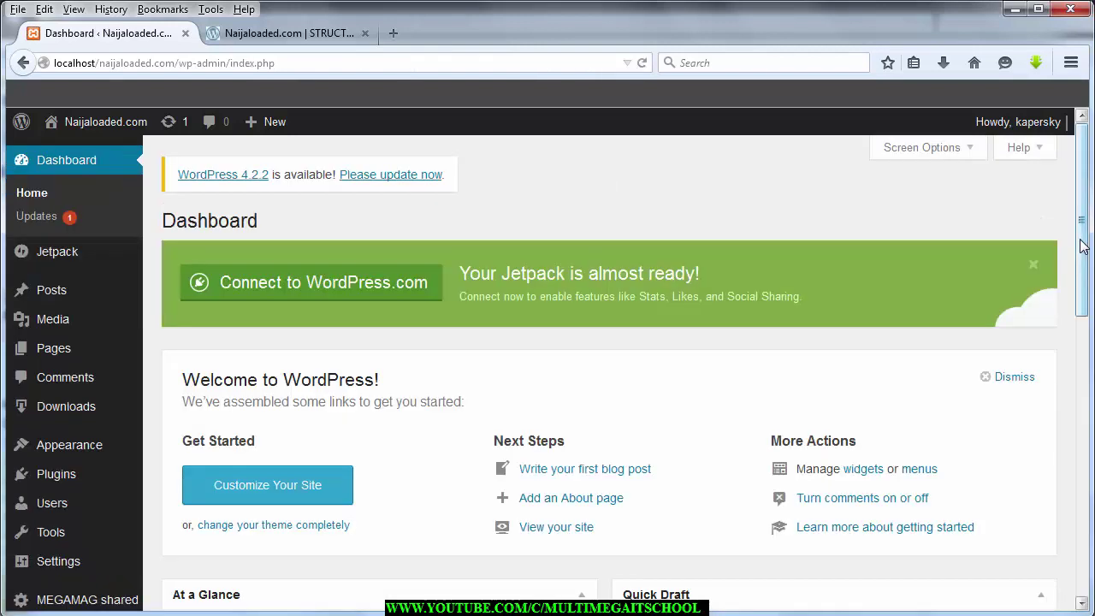
Step: Examine the Popular Downloads section on the WordPress dashboard and compare it with the gospel download button in the STRUCTURED post
{"action": "scroll", "coordinate": [1080, 245], "scroll_direction": "down", "scroll_amount": 3}
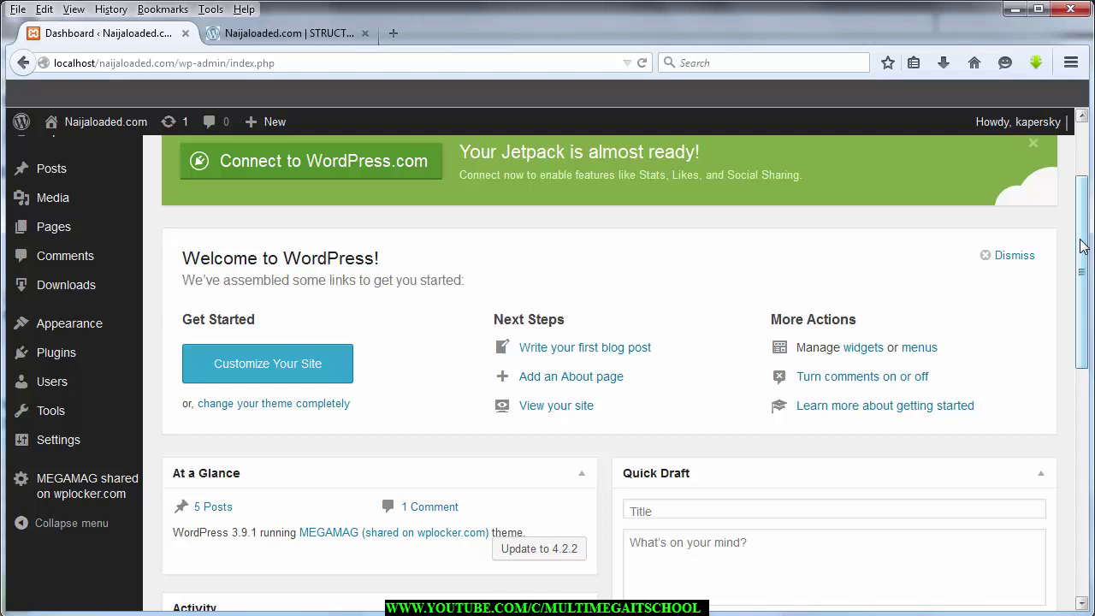
{"action": "scroll", "coordinate": [1080, 246], "scroll_direction": "down", "scroll_amount": 9}
{"action": "scroll", "coordinate": [1081, 247], "scroll_direction": "down", "scroll_amount": 2}
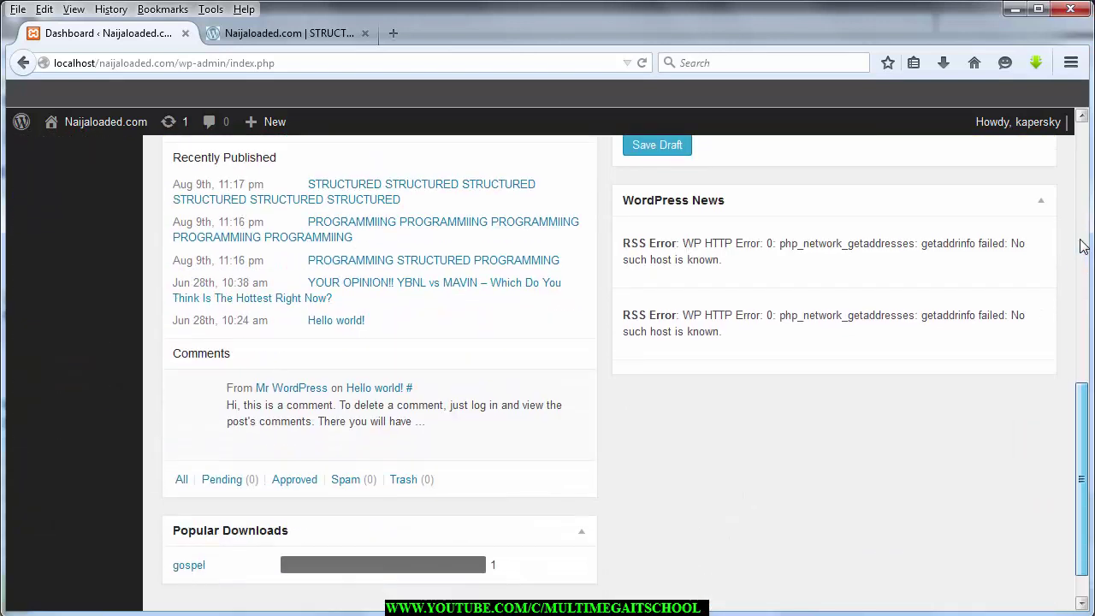
{"action": "scroll", "coordinate": [1080, 246], "scroll_direction": "up", "scroll_amount": 2}
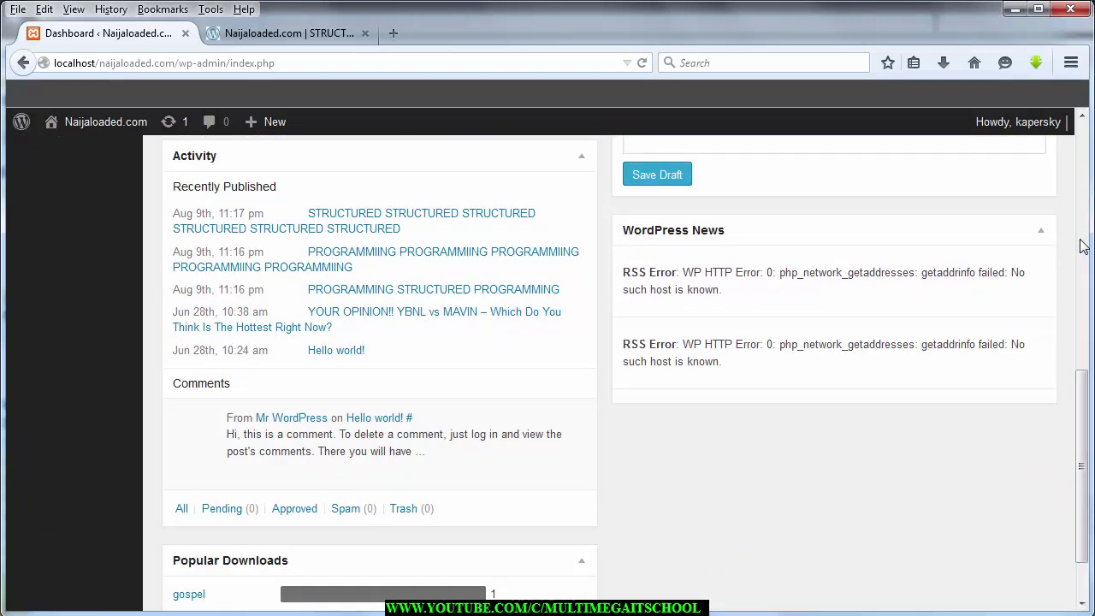
{"action": "scroll", "coordinate": [1080, 246], "scroll_direction": "down", "scroll_amount": 2}
{"action": "scroll", "coordinate": [1080, 246], "scroll_direction": "up", "scroll_amount": 1}
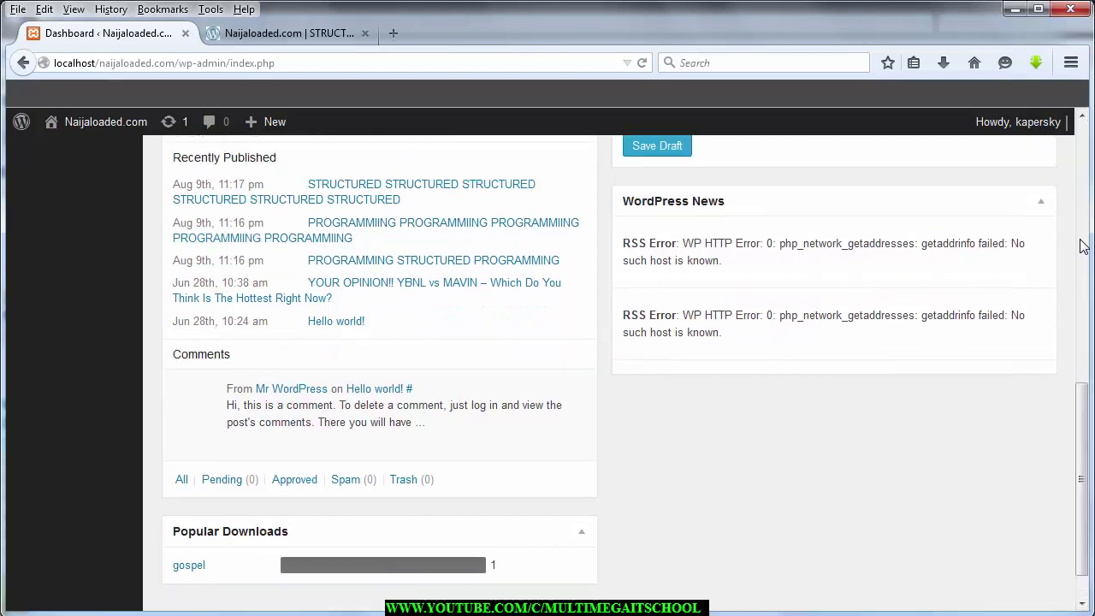
{"action": "key", "text": "ctrl+Tab"}
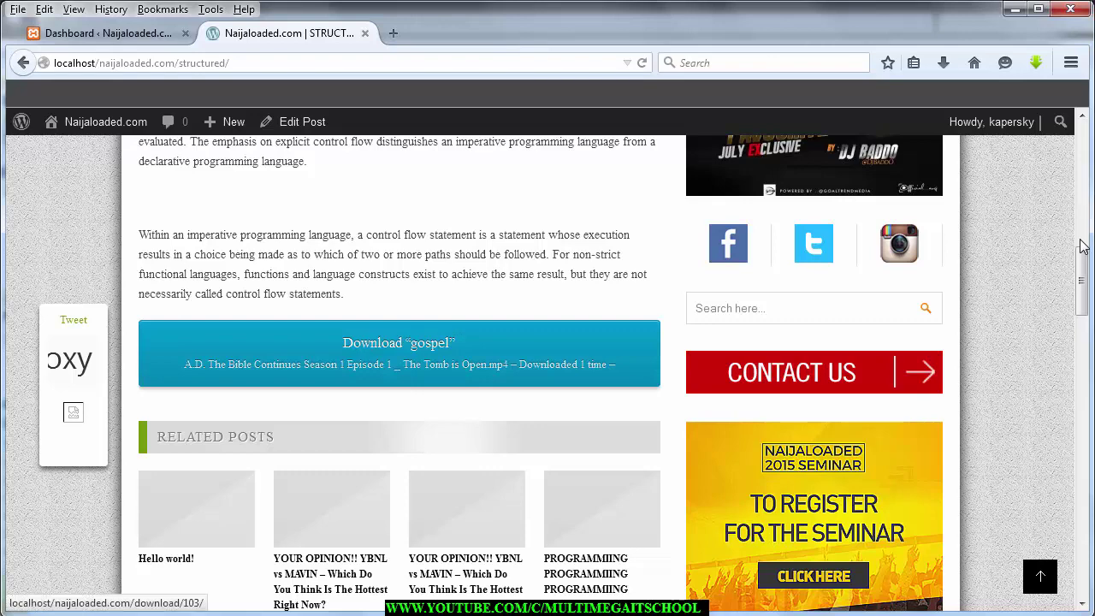
{"action": "key", "text": "ctrl+Tab"}
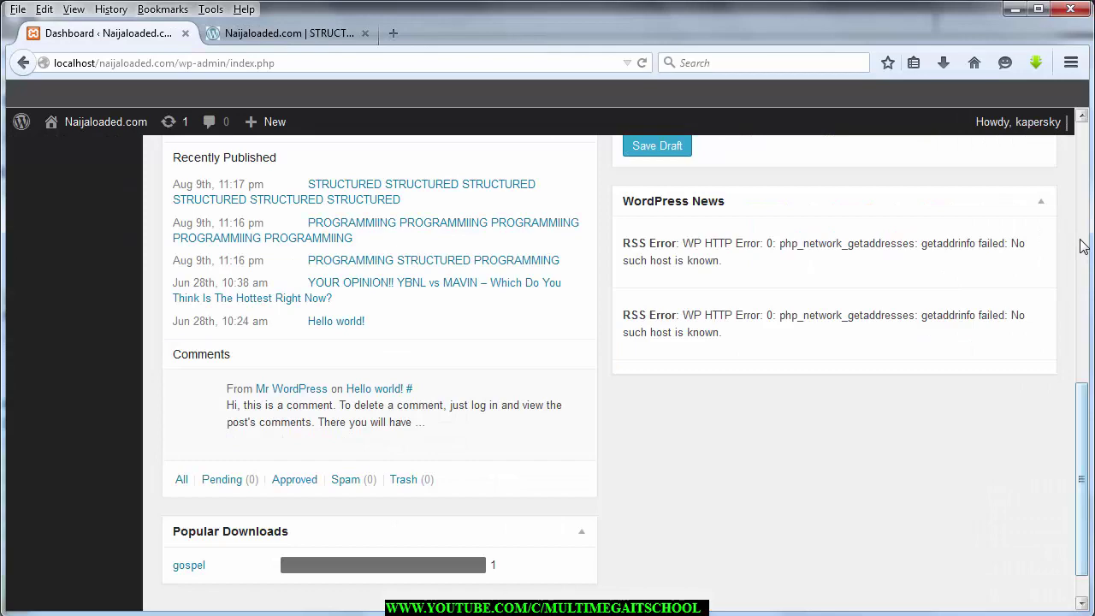
{"action": "scroll", "coordinate": [1080, 246], "scroll_direction": "up", "scroll_amount": 10}
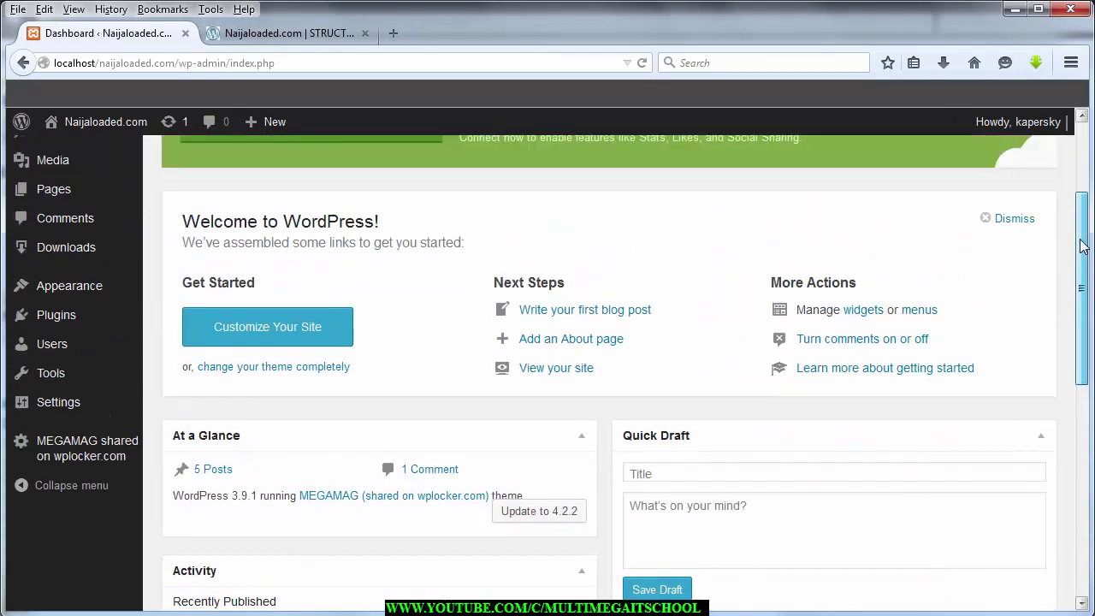
{"action": "scroll", "coordinate": [1080, 246], "scroll_direction": "down", "scroll_amount": 5}
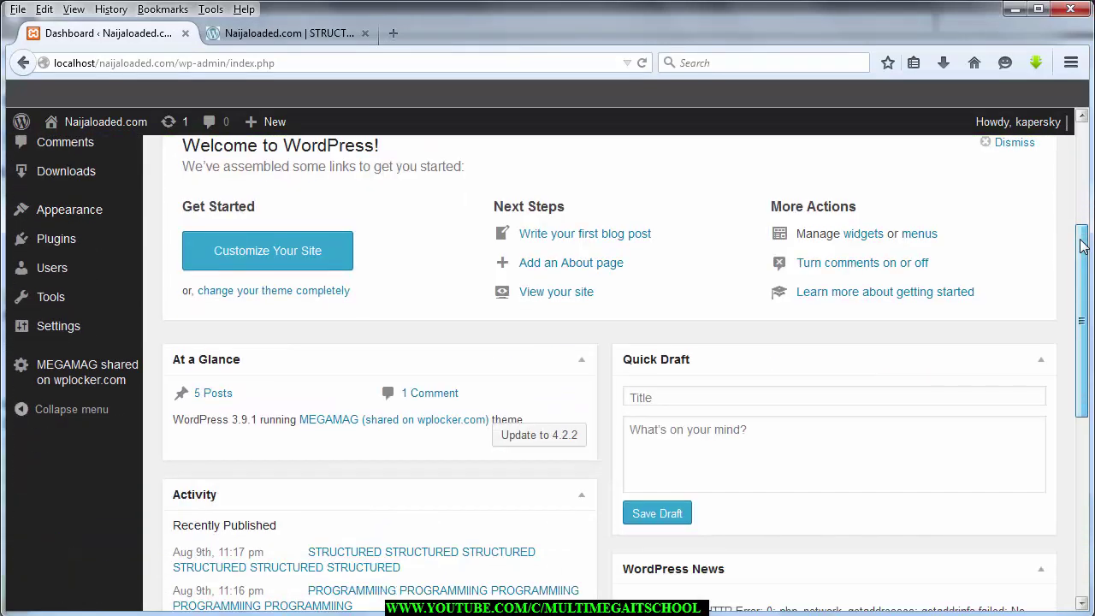
{"action": "scroll", "coordinate": [1080, 246], "scroll_direction": "up", "scroll_amount": 1}
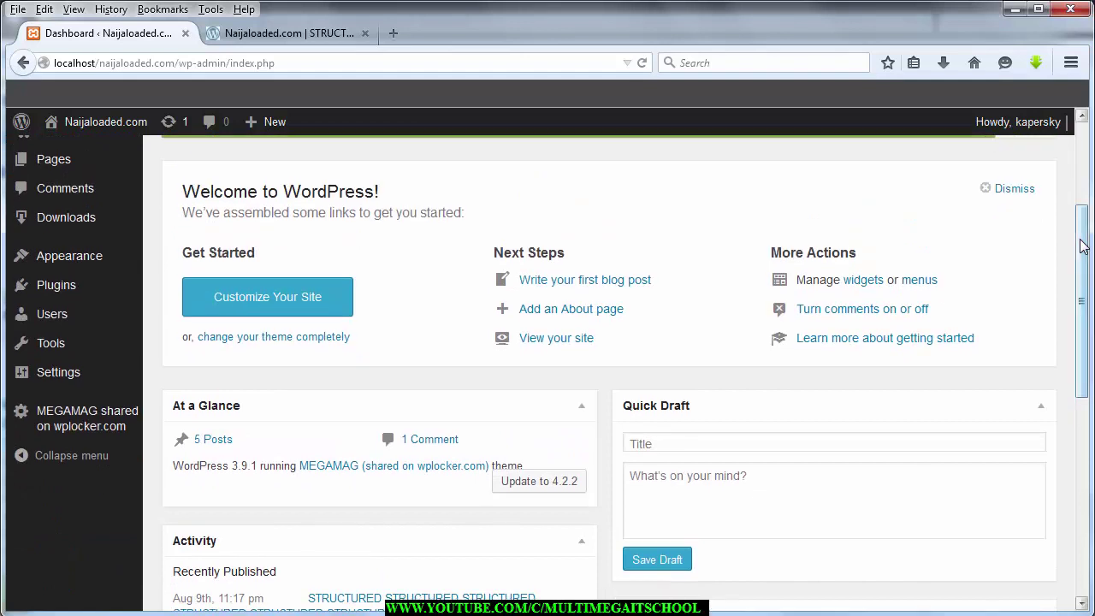
{"action": "scroll", "coordinate": [1080, 246], "scroll_direction": "down", "scroll_amount": 1}
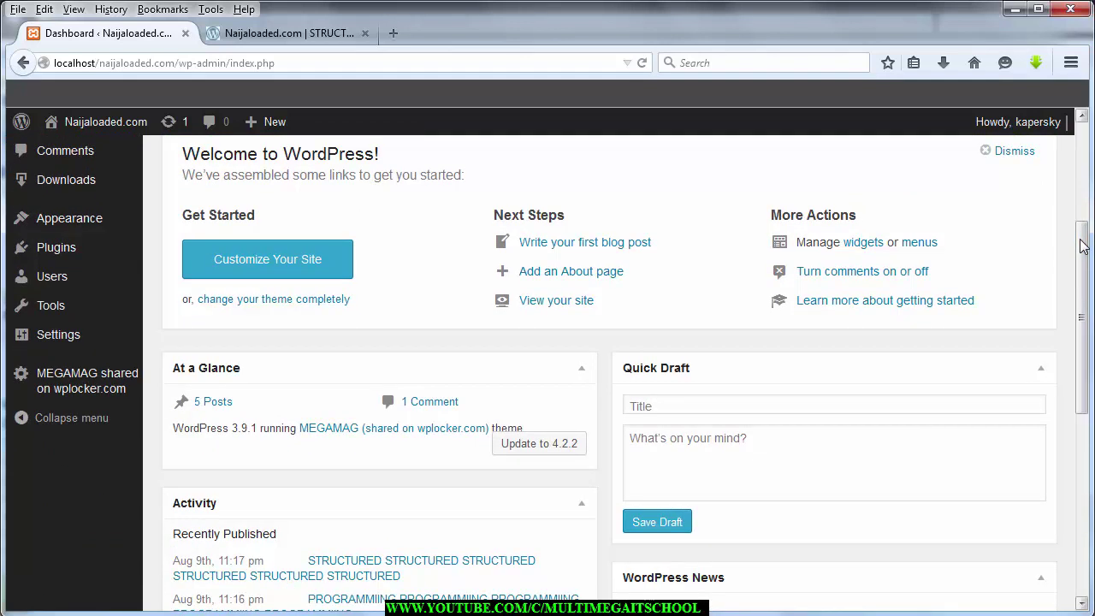
{"action": "scroll", "coordinate": [1081, 247], "scroll_direction": "down", "scroll_amount": 2}
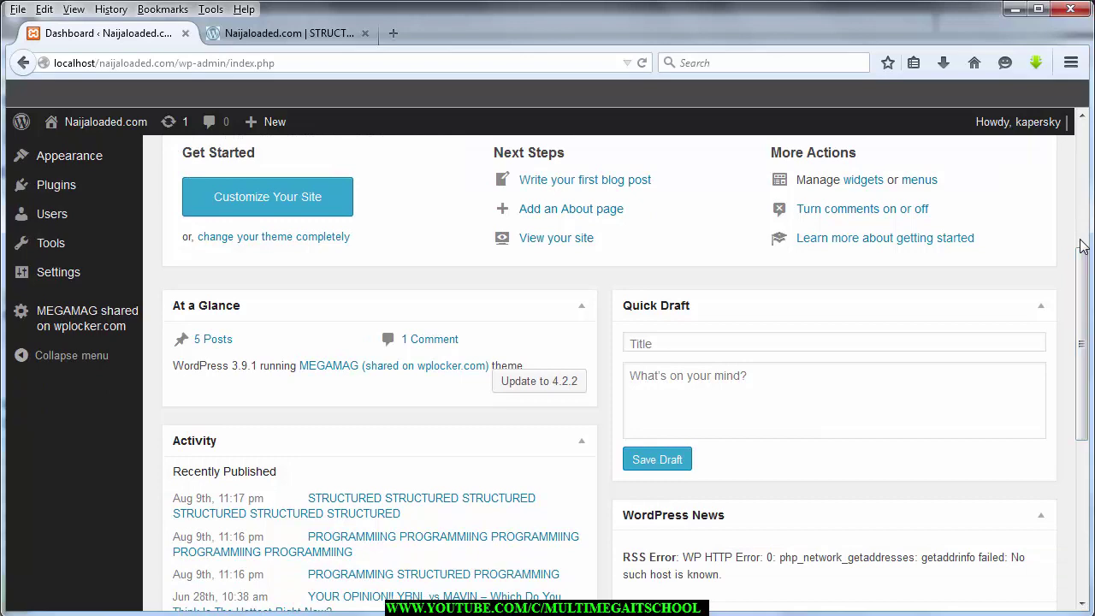
{"action": "left_click", "coordinate": [288, 32]}
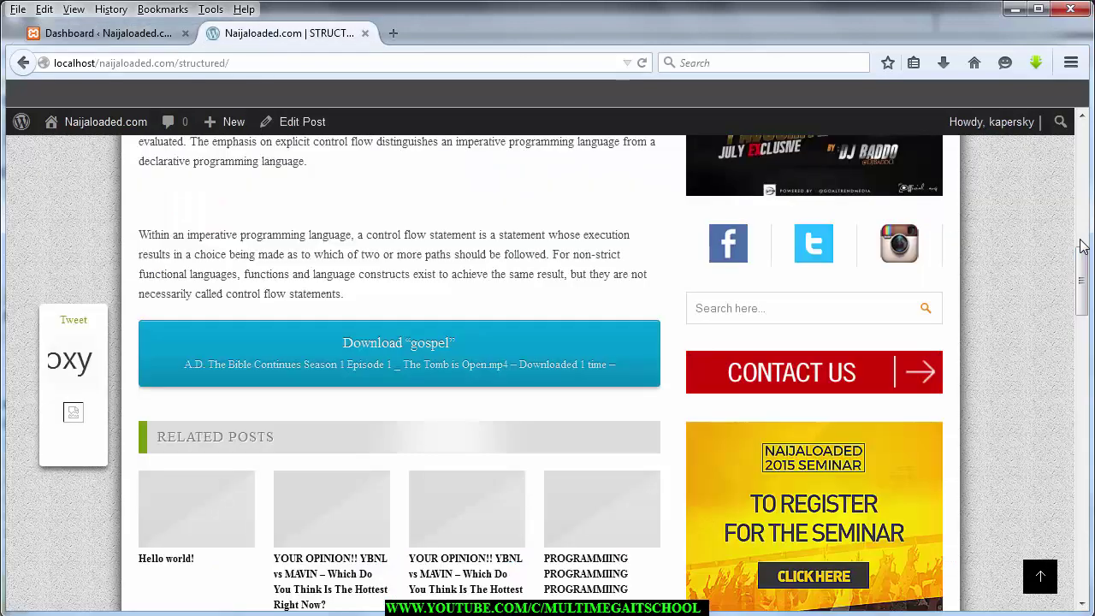
{"action": "key", "text": "ctrl+Tab"}
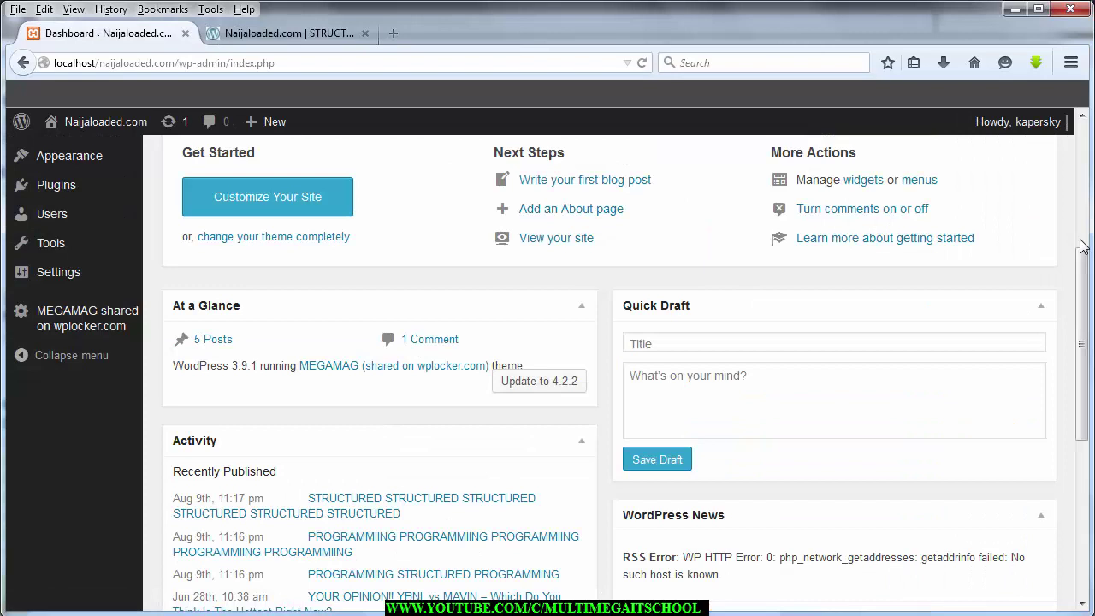
Step: Open the list of all downloads from the WordPress dashboard
{"action": "scroll", "coordinate": [1080, 246], "scroll_direction": "up", "scroll_amount": 3}
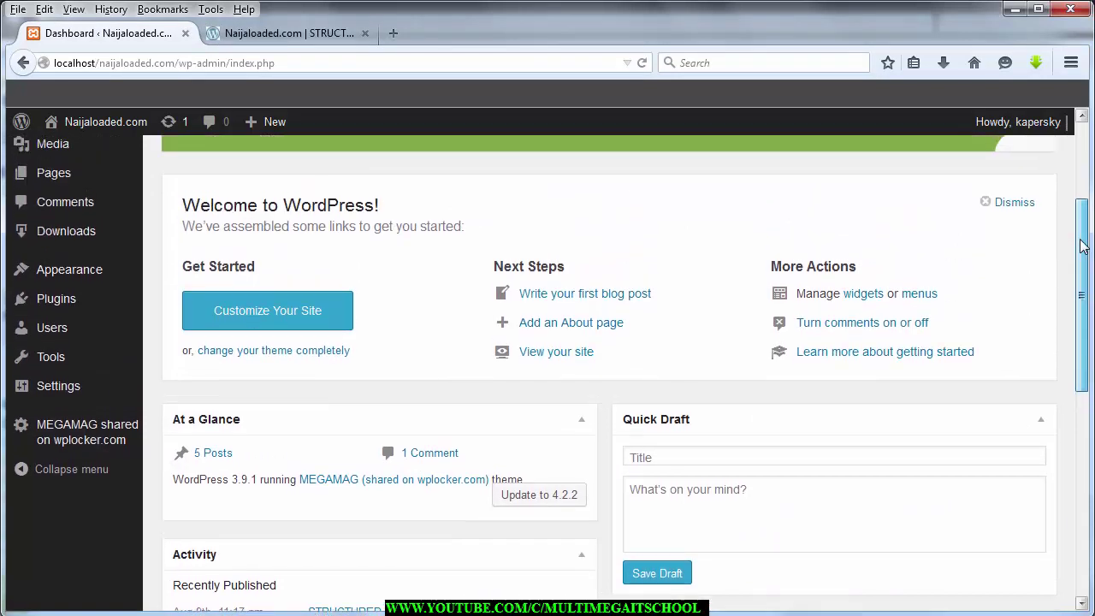
{"action": "mouse_move", "coordinate": [66, 251]}
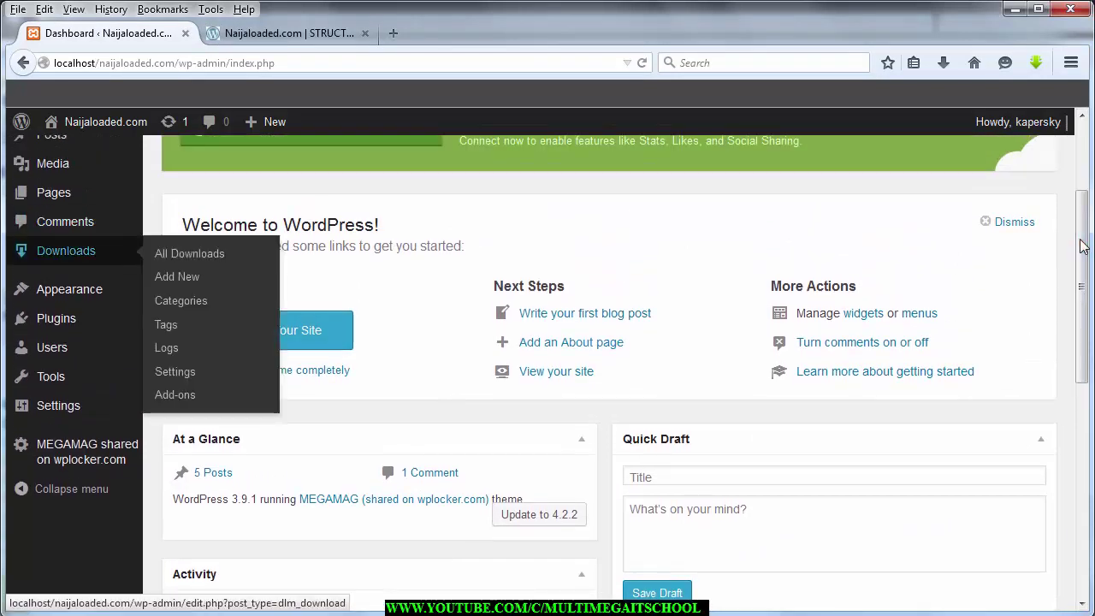
{"action": "left_click", "coordinate": [190, 253]}
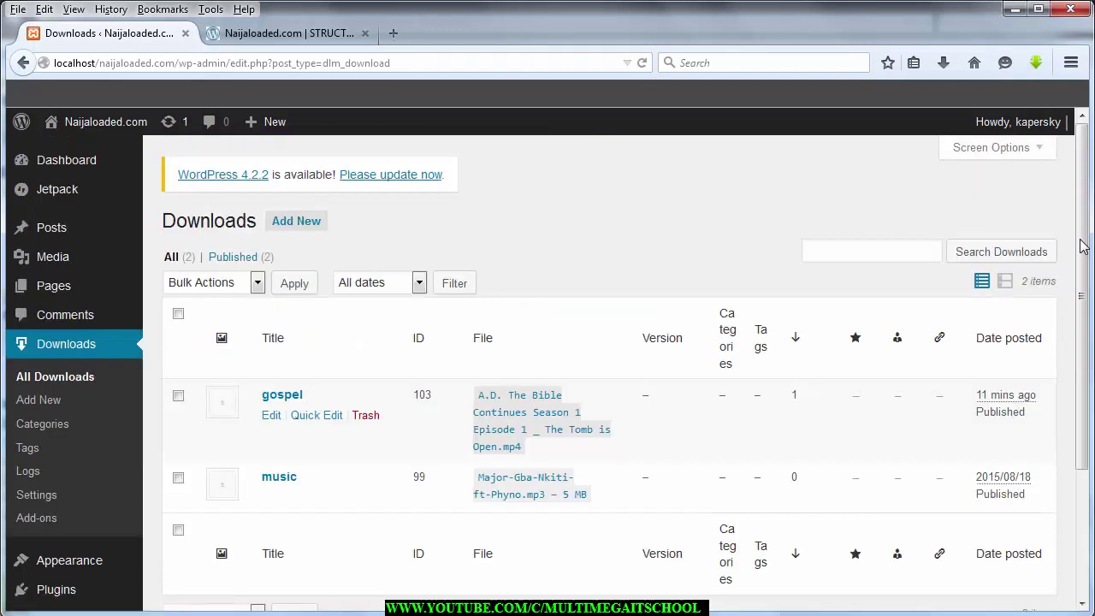
Step: Quick-edit the gospel download's title to "Download MP3", update it, and check the IDs of both downloads in the list
{"action": "left_click", "coordinate": [316, 414]}
{"action": "key", "text": "Return"}
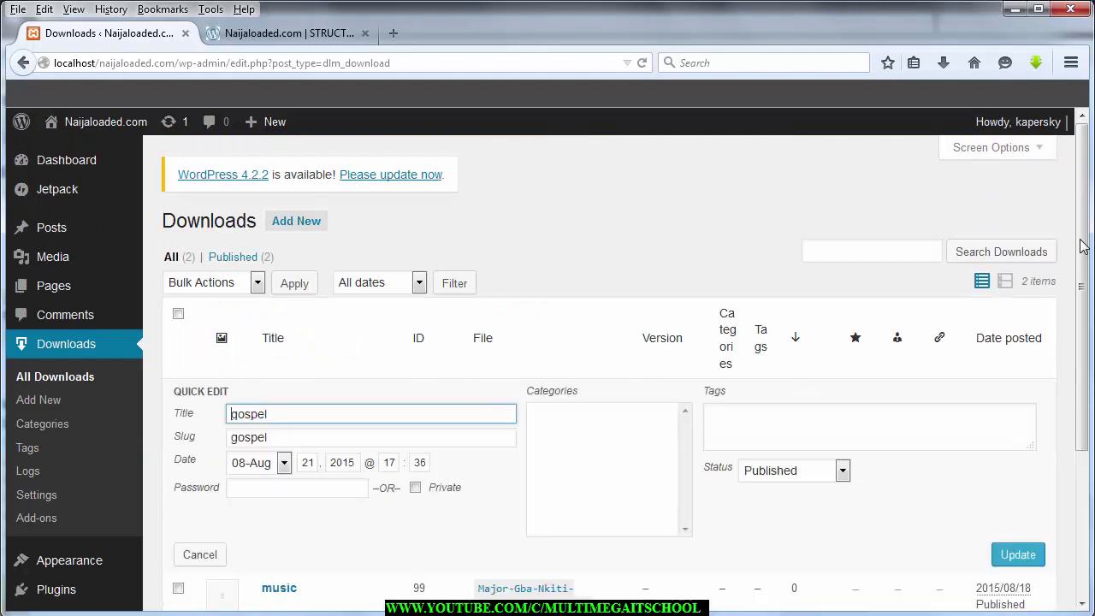
{"action": "key", "text": "Home"}
{"action": "type", "text": "Download"}
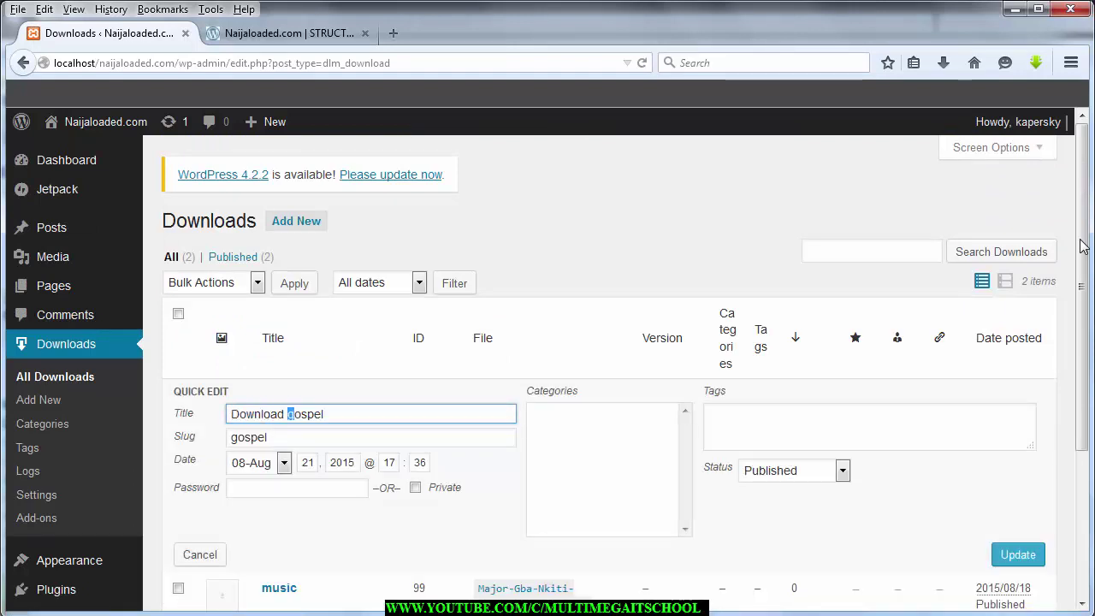
{"action": "key", "text": "Delete"}
{"action": "key", "text": "Delete"}
{"action": "key", "text": "Delete"}
{"action": "key", "text": "Delete"}
{"action": "key", "text": "Delete"}
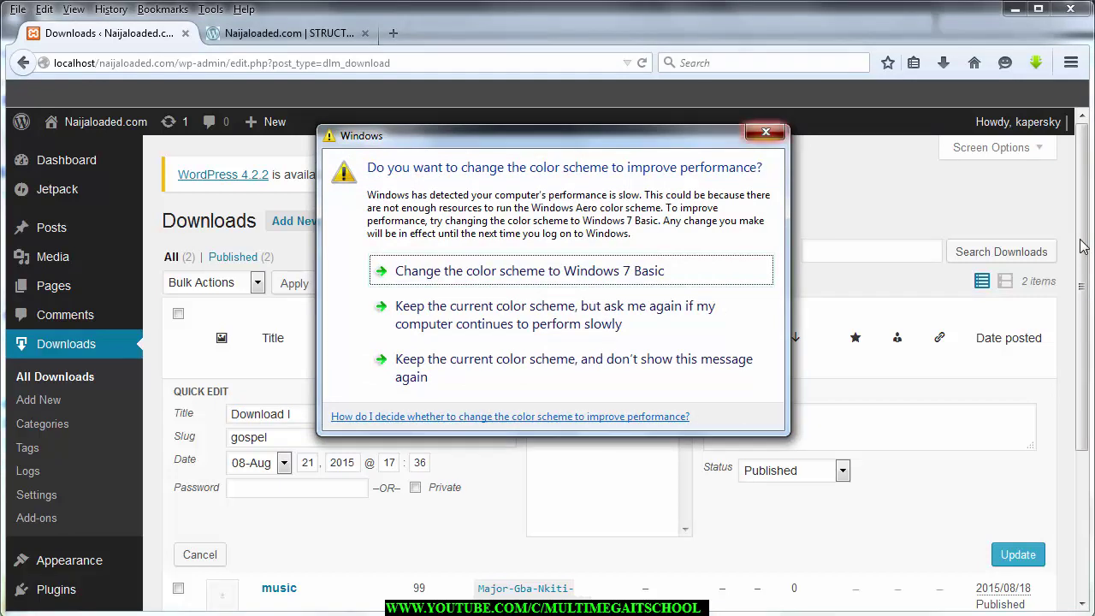
{"action": "key", "text": "Escape"}
{"action": "key", "text": "Delete"}
{"action": "type", "text": "MP3"}
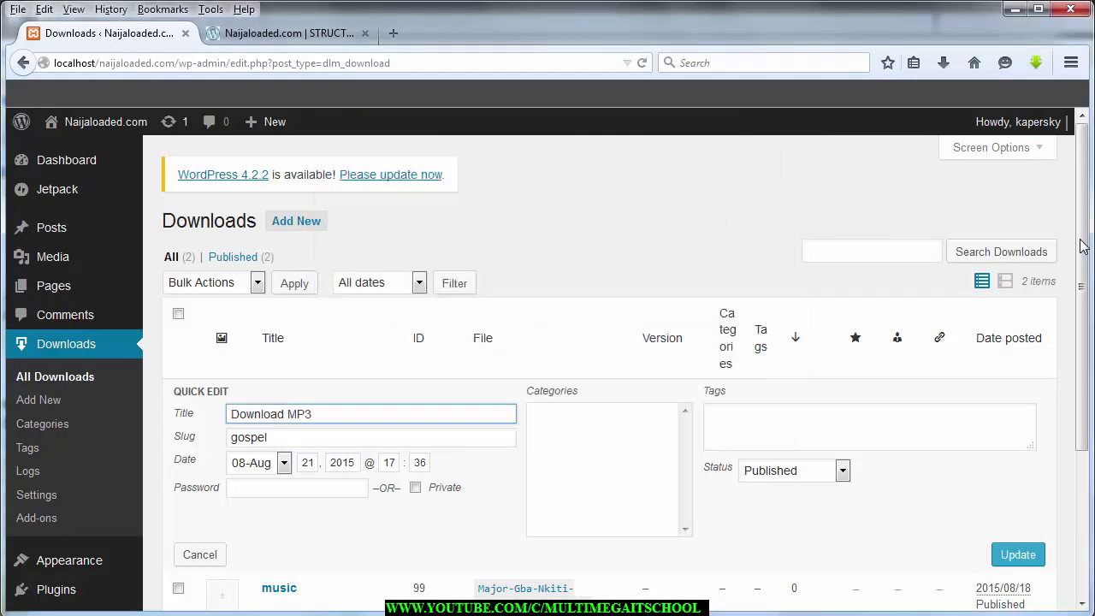
{"action": "key", "text": "Return"}
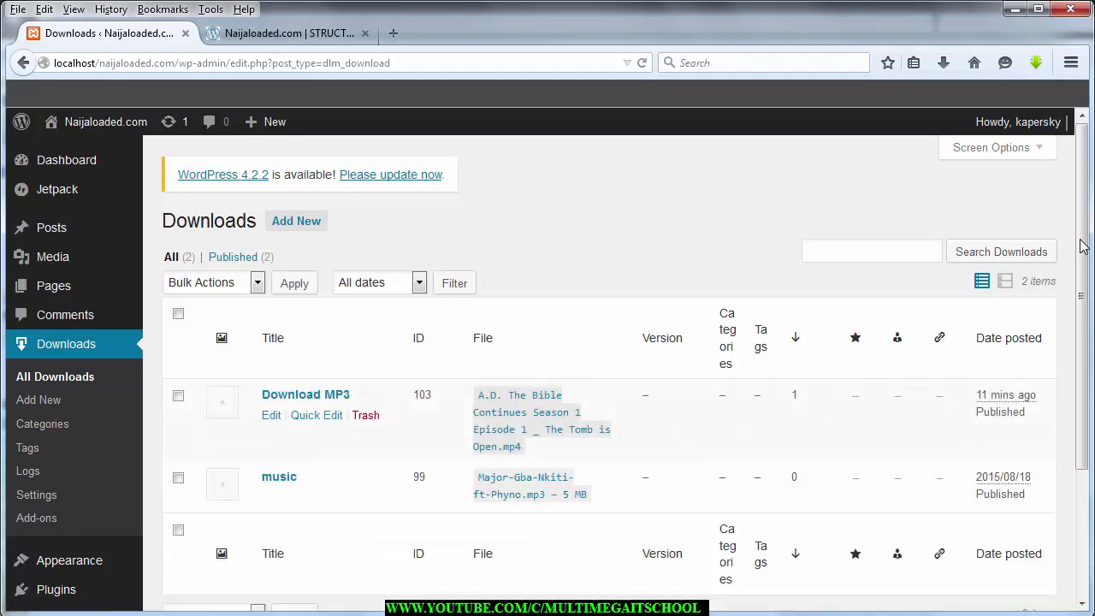
{"action": "left_click_drag", "start_coordinate": [432, 394], "coordinate": [412, 394]}
{"action": "left_click_drag", "start_coordinate": [430, 476], "coordinate": [413, 477]}
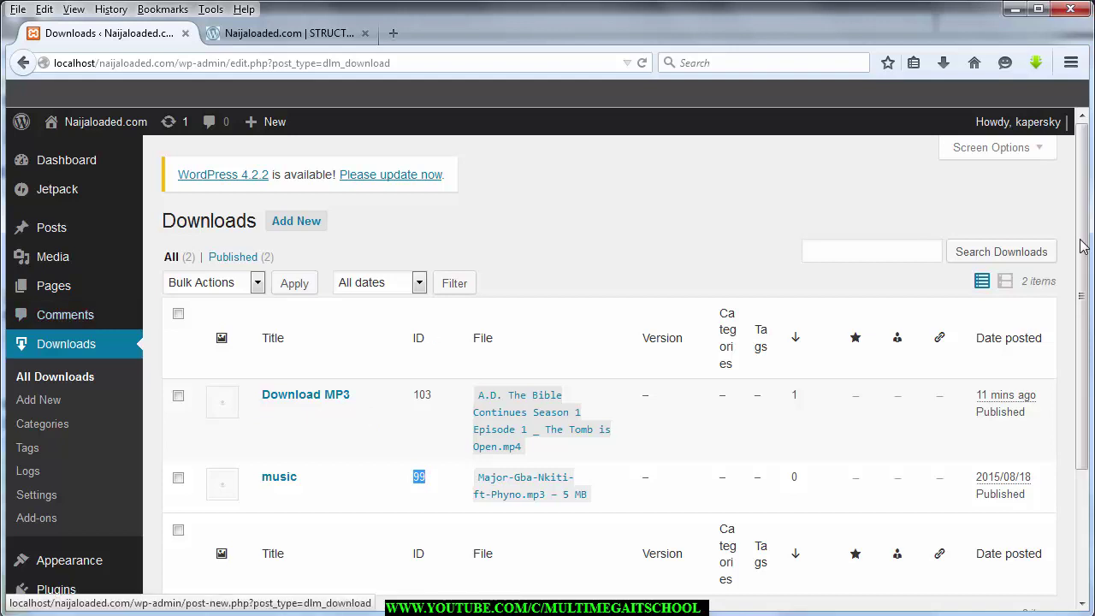
Step: Set the plugin's default template to "Title - Shows download title only" and save the settings
{"action": "left_click", "coordinate": [36, 494]}
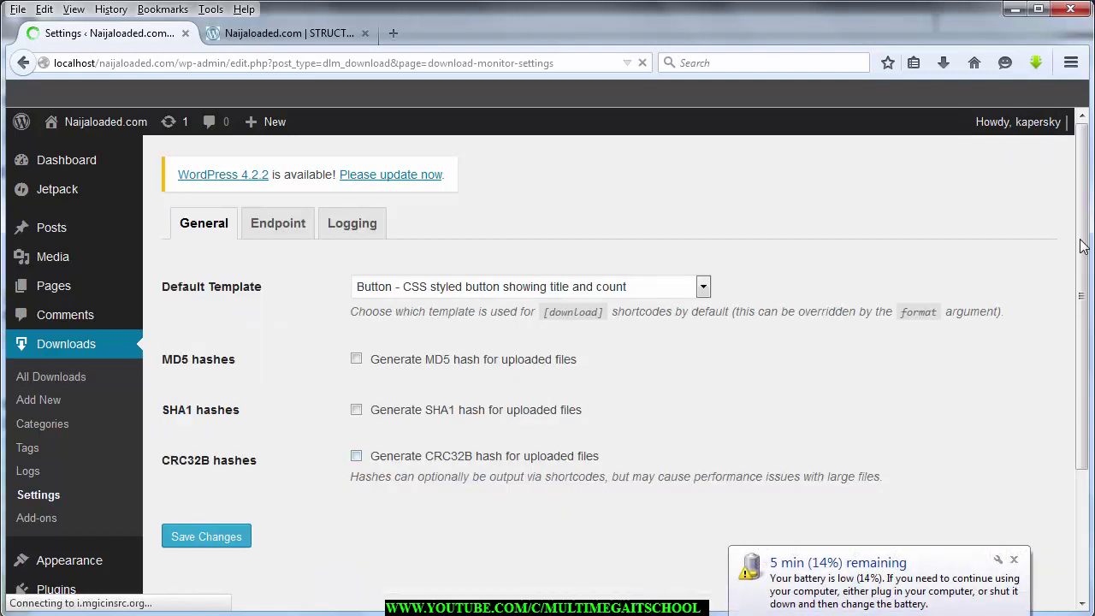
{"action": "key", "text": "alt+Down"}
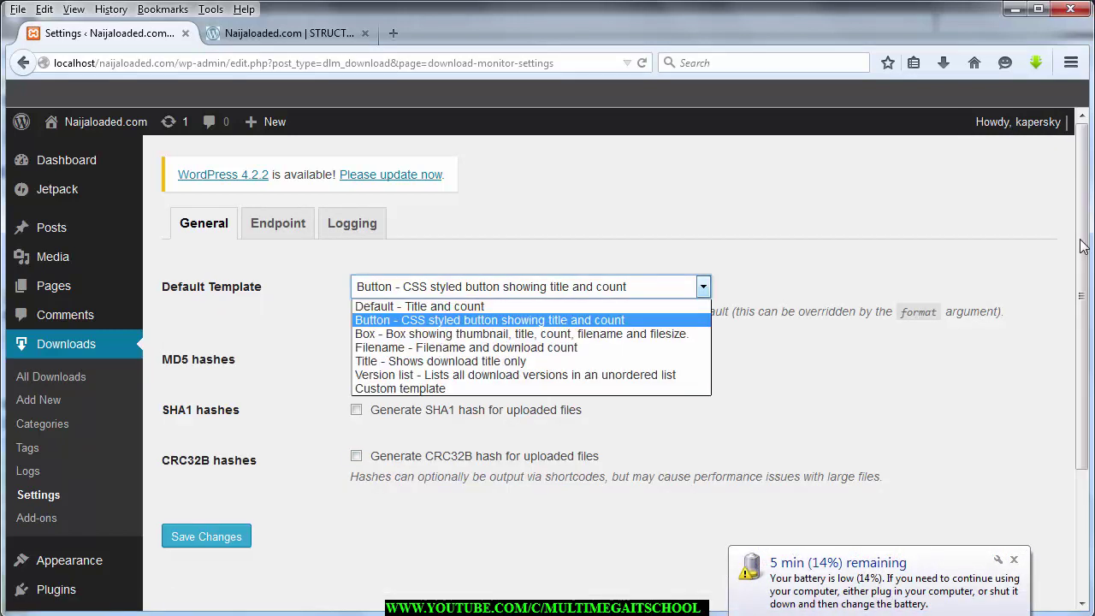
{"action": "key", "text": "Down"}
{"action": "key", "text": "Down"}
{"action": "key", "text": "Down"}
{"action": "key", "text": "Down"}
{"action": "key", "text": "Up"}
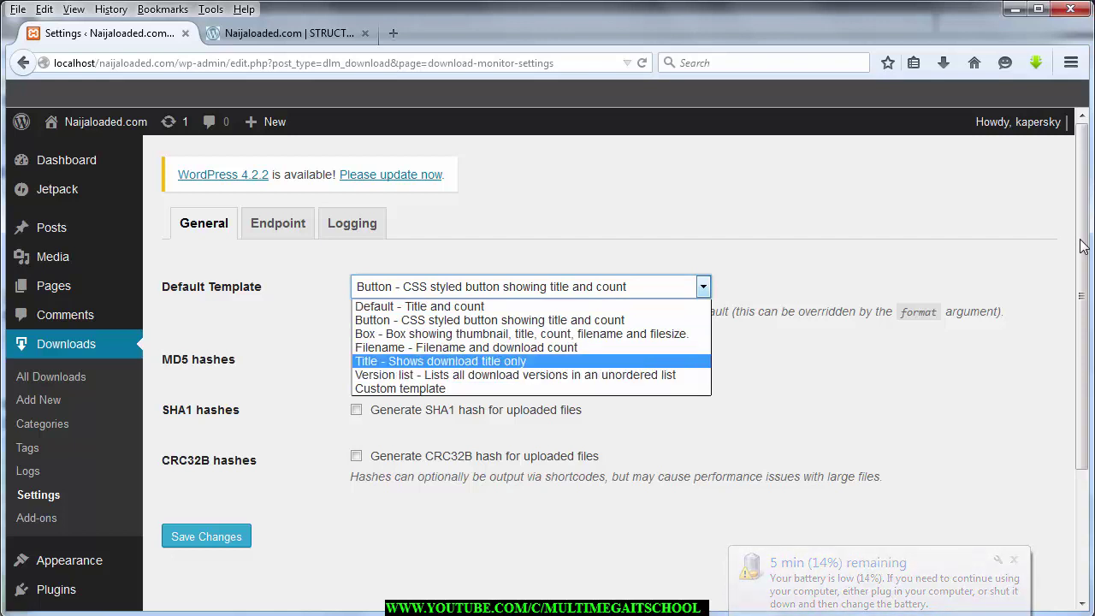
{"action": "key", "text": "Return"}
{"action": "key", "text": "Return"}
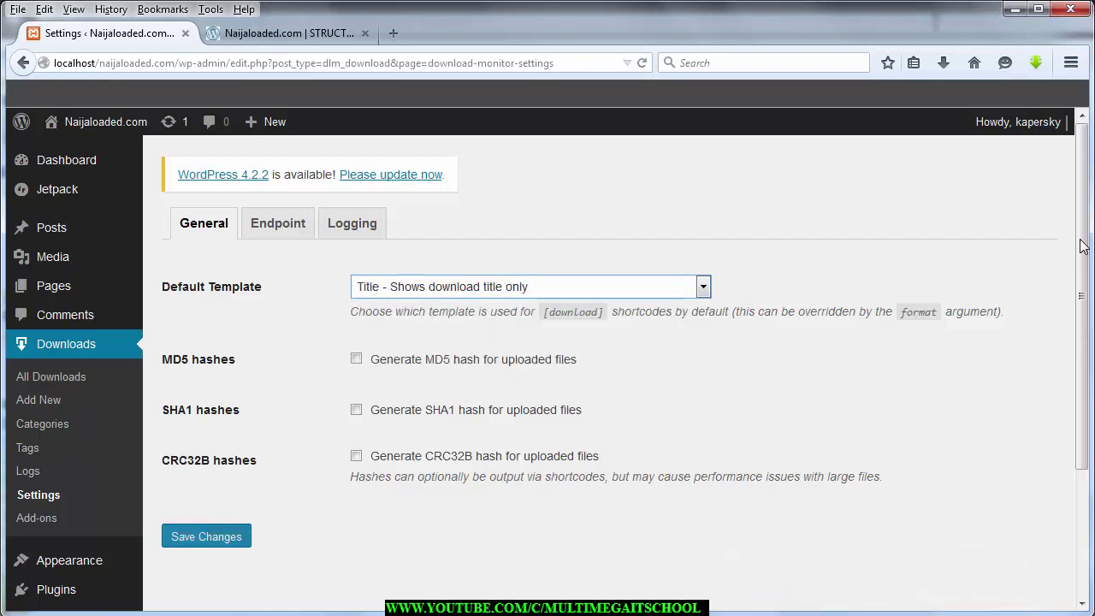
Step: Reload the STRUCTURED post and examine how the download link appears below the article text
{"action": "key", "text": "ctrl+Tab"}
{"action": "key", "text": "F5"}
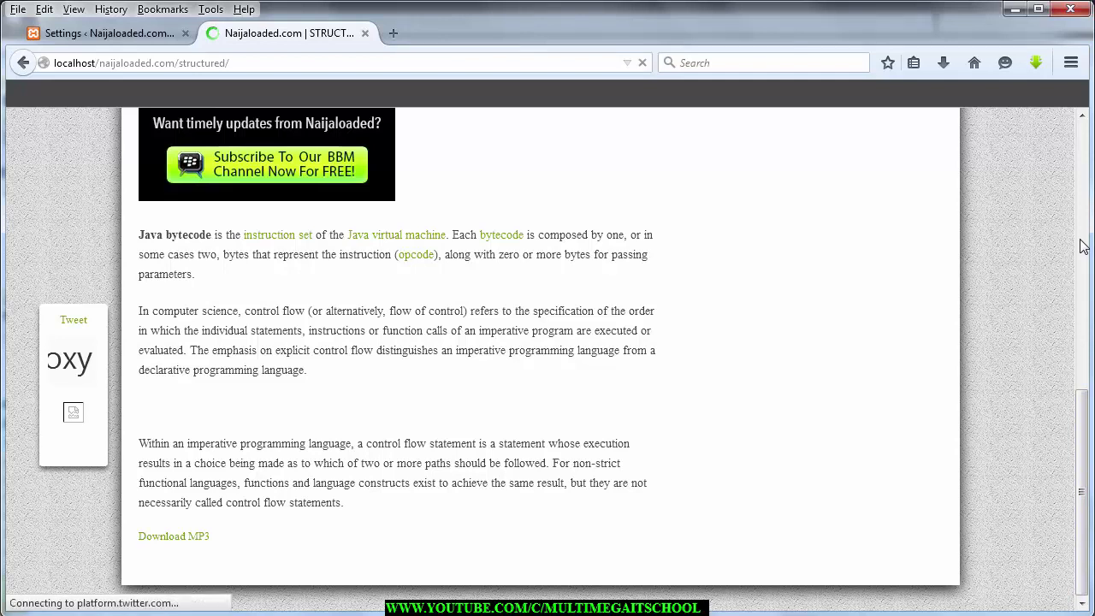
{"action": "mouse_move", "coordinate": [210, 535]}
{"action": "left_mouse_down"}
{"action": "mouse_move", "coordinate": [138, 535]}
{"action": "mouse_move", "coordinate": [128, 513]}
{"action": "left_mouse_up"}
{"action": "left_click", "coordinate": [256, 536]}
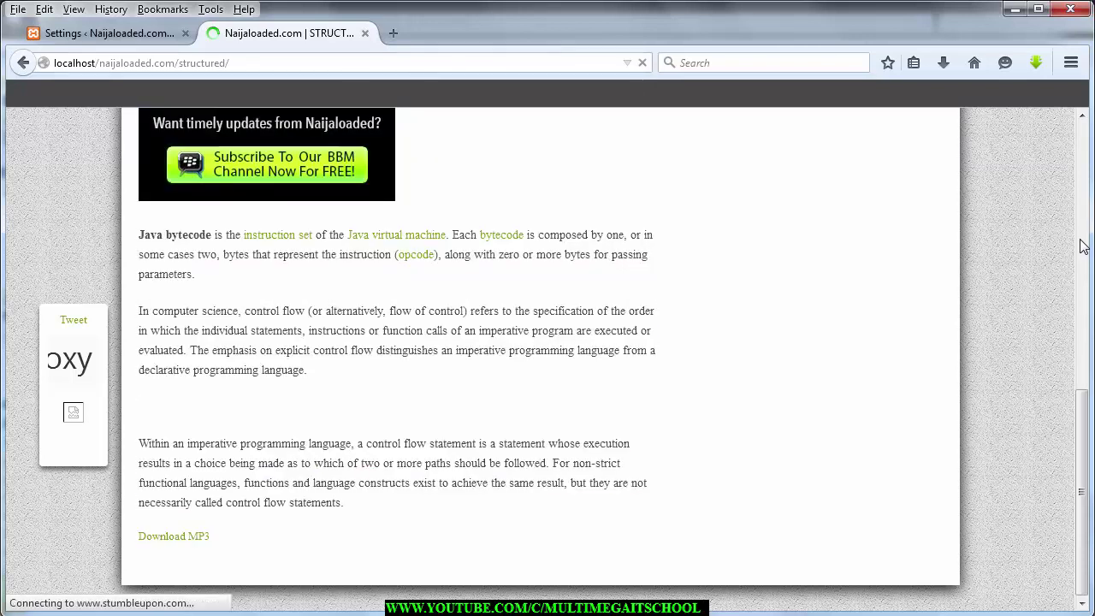
{"action": "key", "text": "ctrl+Tab"}
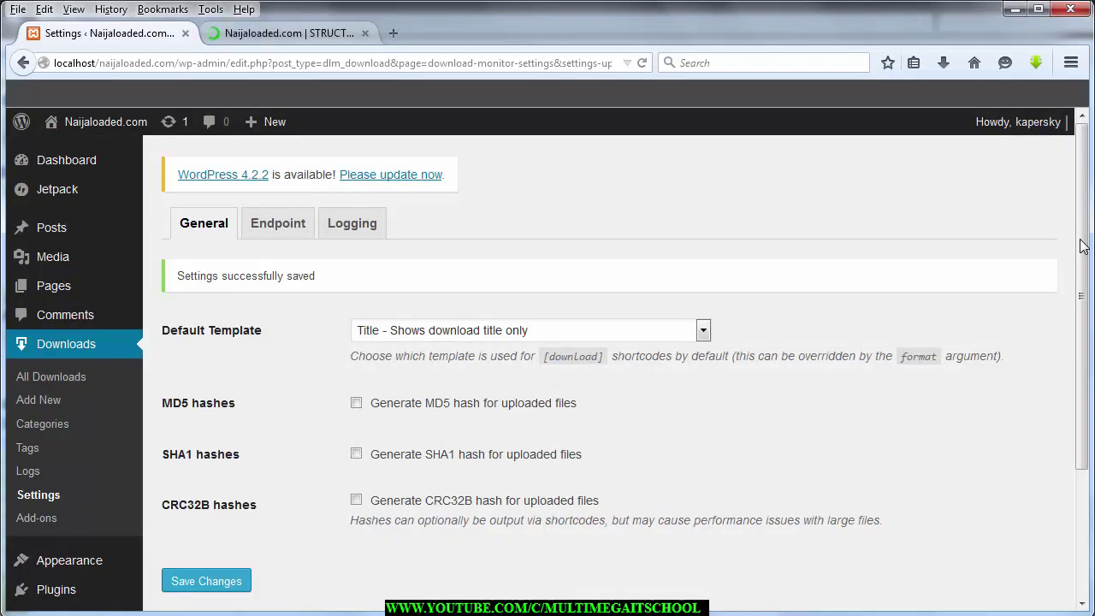
{"action": "key", "text": "ctrl+Tab"}
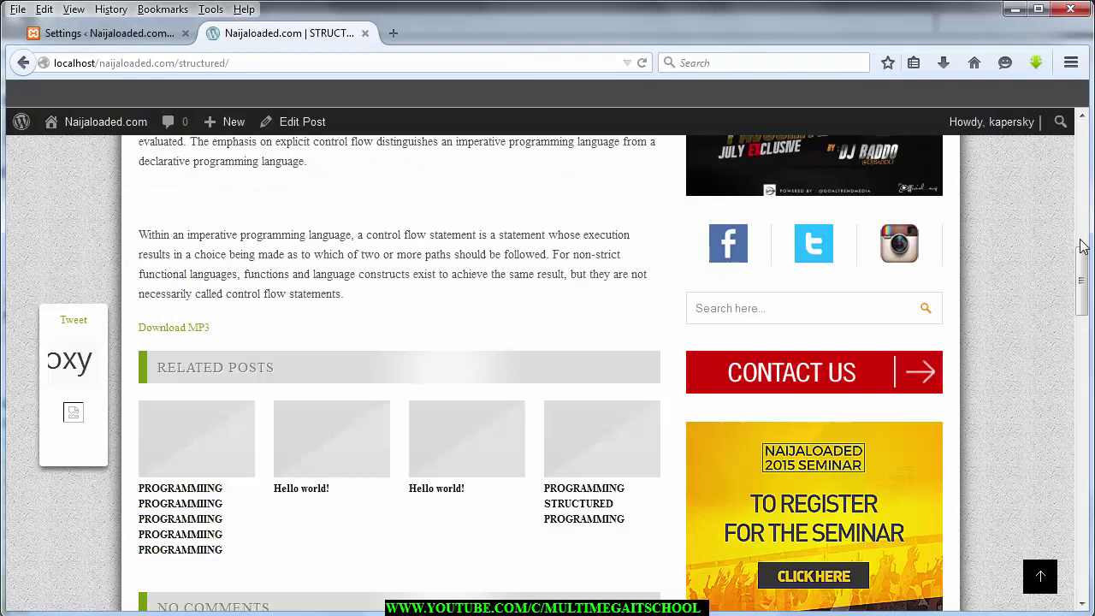
Step: Return the default template to "Button - CSS styled button showing title and count" and save the settings
{"action": "key", "text": "ctrl+Tab"}
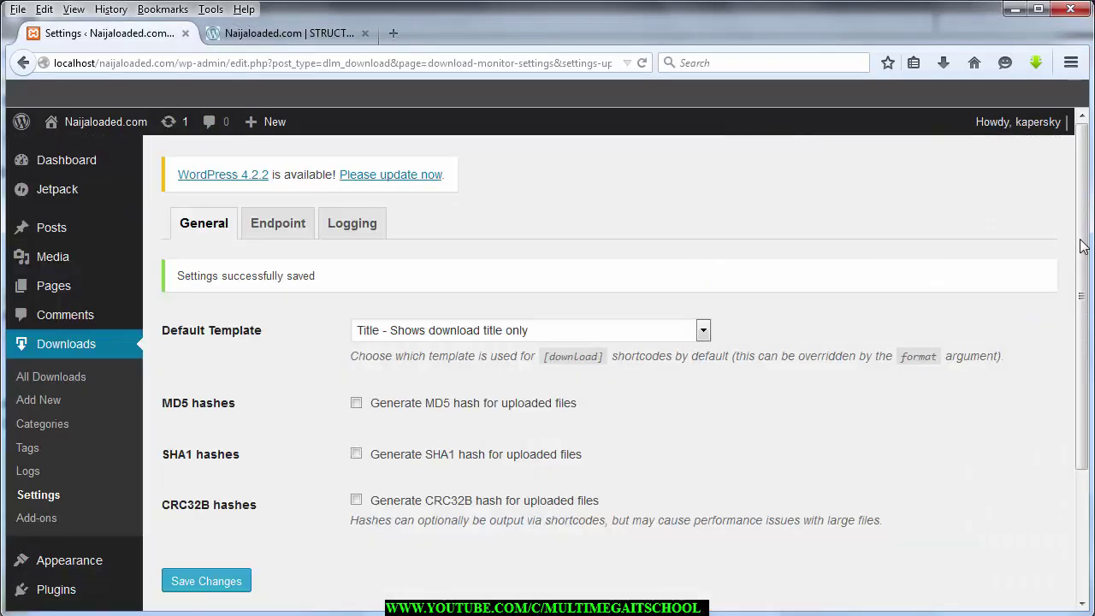
{"action": "key", "text": "alt+Down"}
{"action": "key", "text": "Up"}
{"action": "key", "text": "Up"}
{"action": "key", "text": "Down"}
{"action": "key", "text": "Up"}
{"action": "key", "text": "Up"}
{"action": "key", "text": "Return"}
{"action": "key", "text": "Return"}
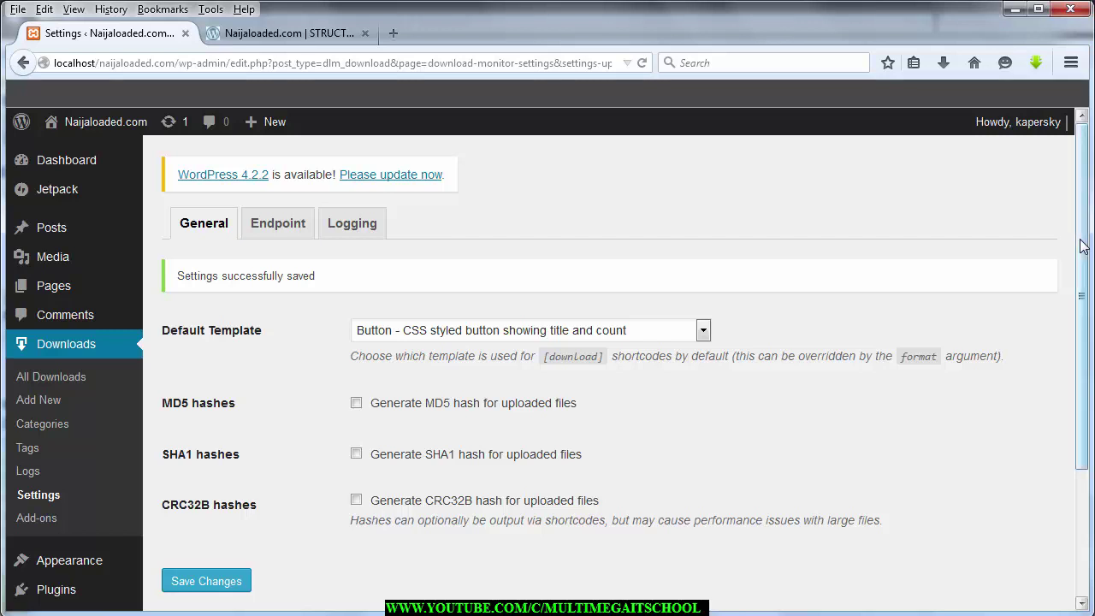
{"action": "scroll", "coordinate": [1081, 246], "scroll_direction": "down", "scroll_amount": 4}
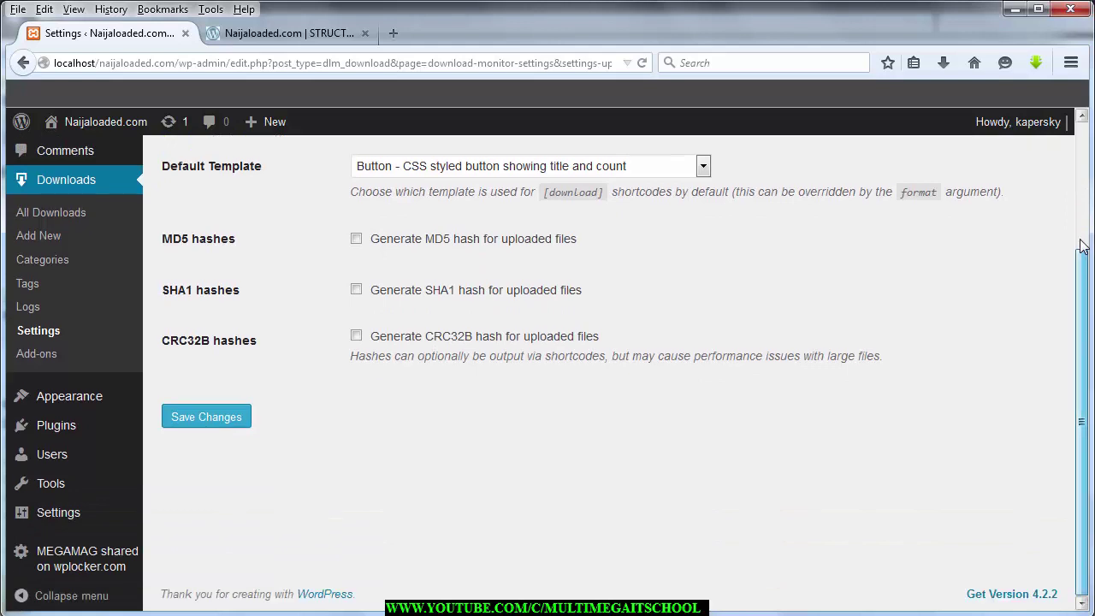
{"action": "scroll", "coordinate": [1081, 246], "scroll_direction": "up", "scroll_amount": 2}
{"action": "scroll", "coordinate": [1081, 246], "scroll_direction": "up", "scroll_amount": 2}
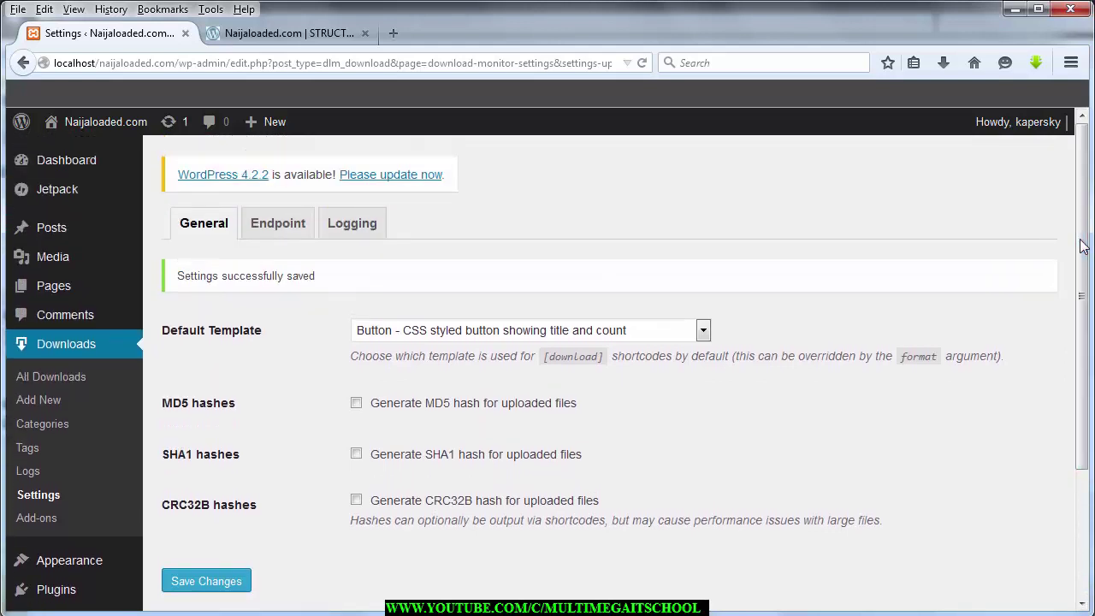